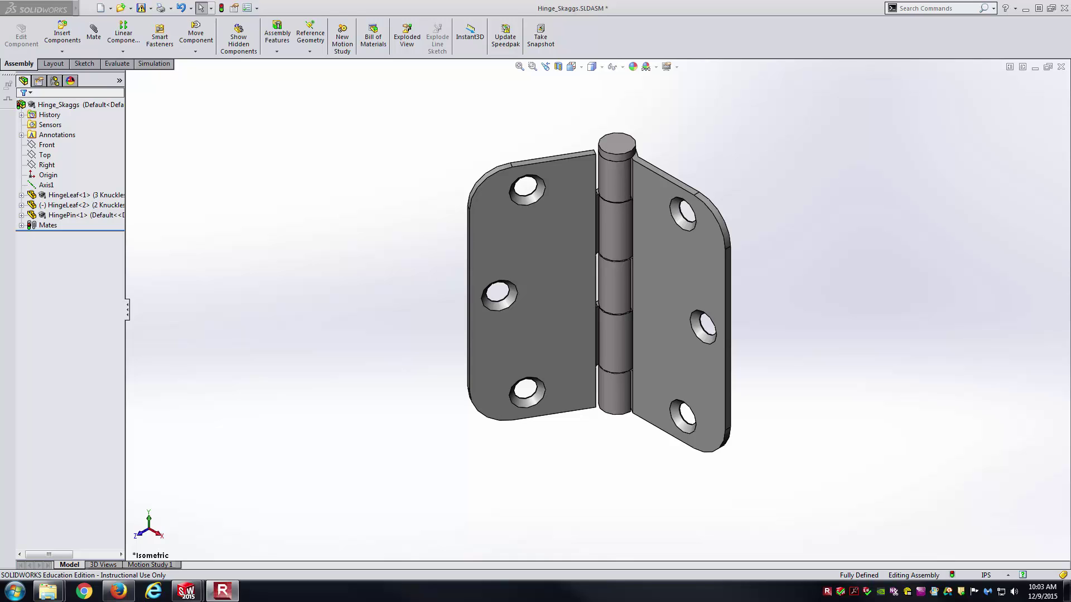
- In Syringe_Assembly, slide the syringe plunger into the tube and back out
key("ctrl+Tab")
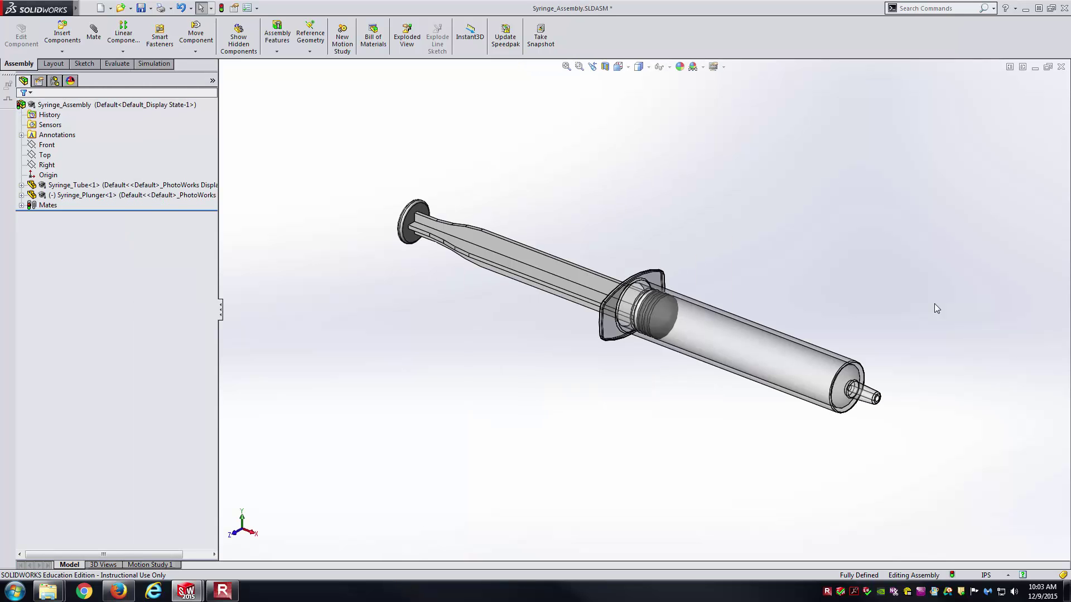
key("alt+Tab")
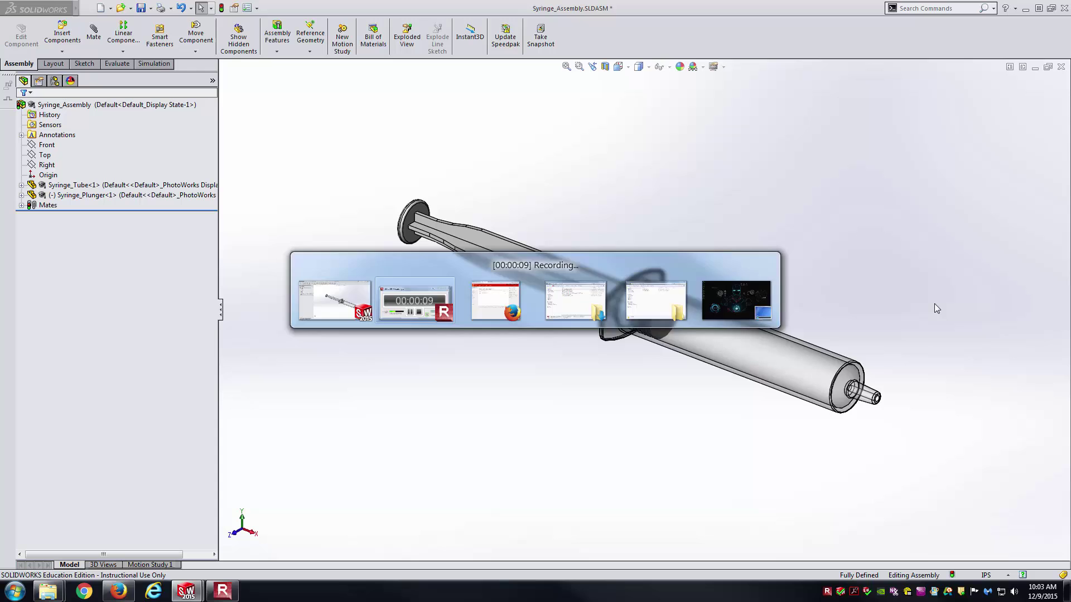
key("alt+Tab")
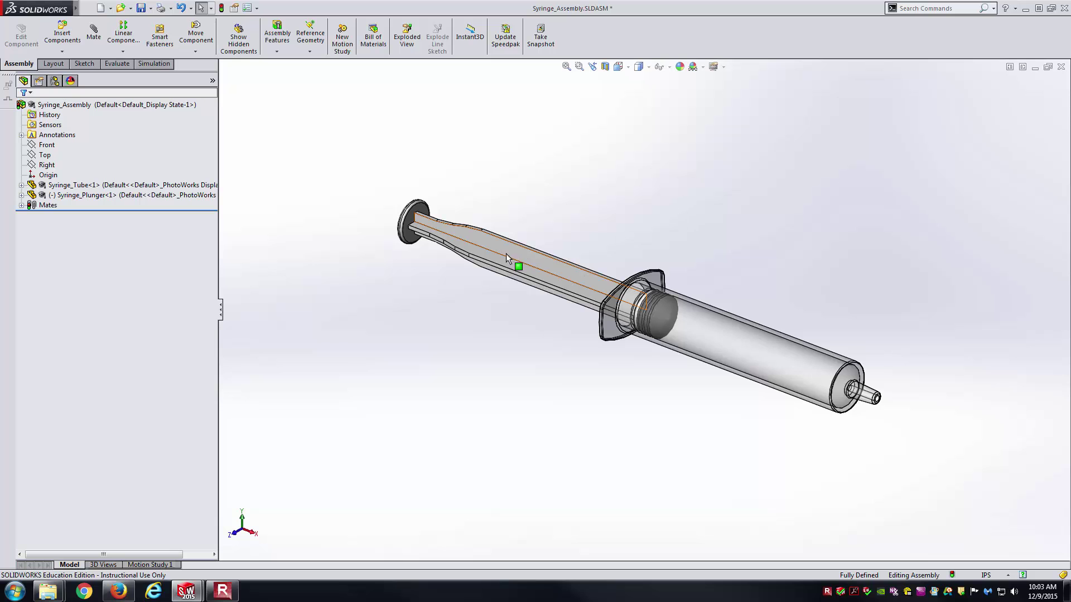
left_click(471, 239)
mouse_move(472, 239)
left_mouse_down()
mouse_move(641, 306)
mouse_move(454, 219)
mouse_move(627, 300)
mouse_move(440, 245)
mouse_move(725, 357)
mouse_move(708, 366)
mouse_move(375, 176)
mouse_move(323, 131)
mouse_move(848, 435)
mouse_move(436, 233)
mouse_move(677, 361)
mouse_move(505, 282)
mouse_move(642, 334)
mouse_move(442, 227)
mouse_move(776, 402)
mouse_move(442, 242)
left_mouse_up()
left_click(394, 315)
- Back in Hinge_Skaggs, swing the second hinge leaf about the pin, folding it onto the other leaf
key("ctrl+Tab")
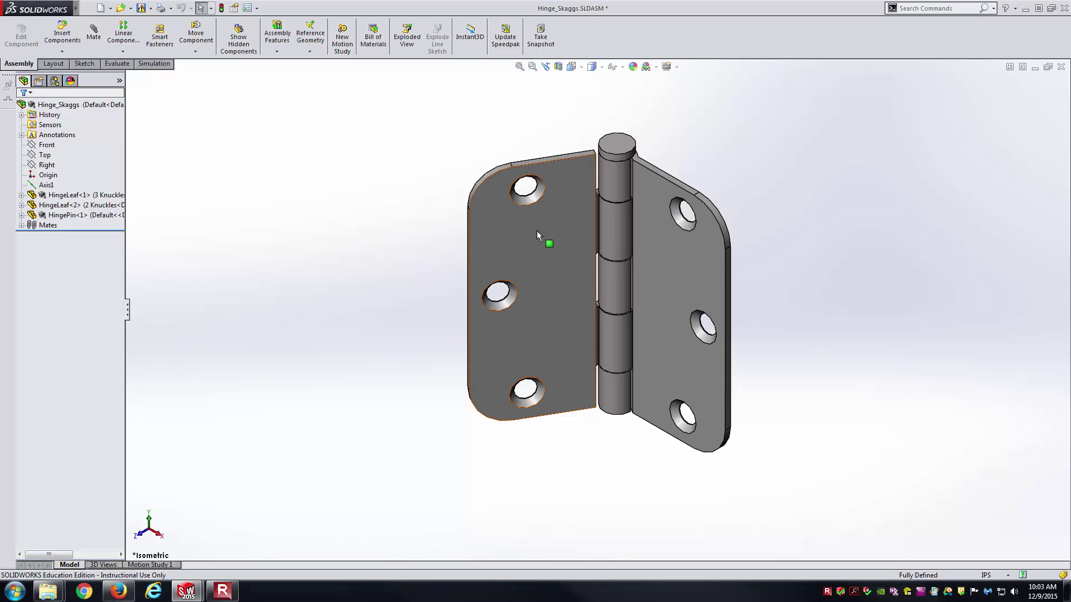
left_click_drag(536, 230, 477, 183)
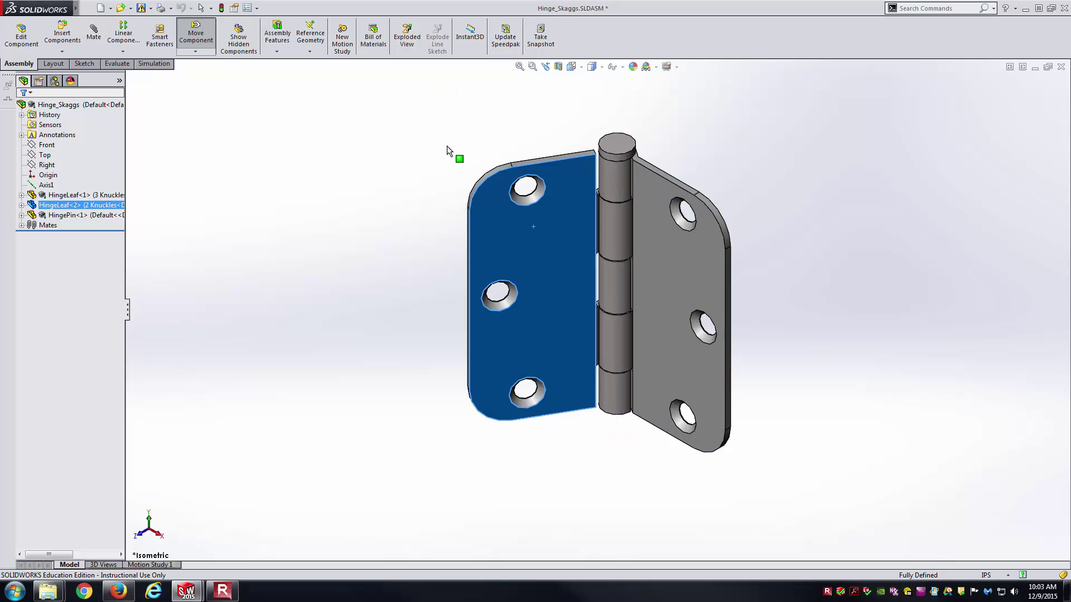
left_click_drag(516, 245, 397, 191)
key("Escape")
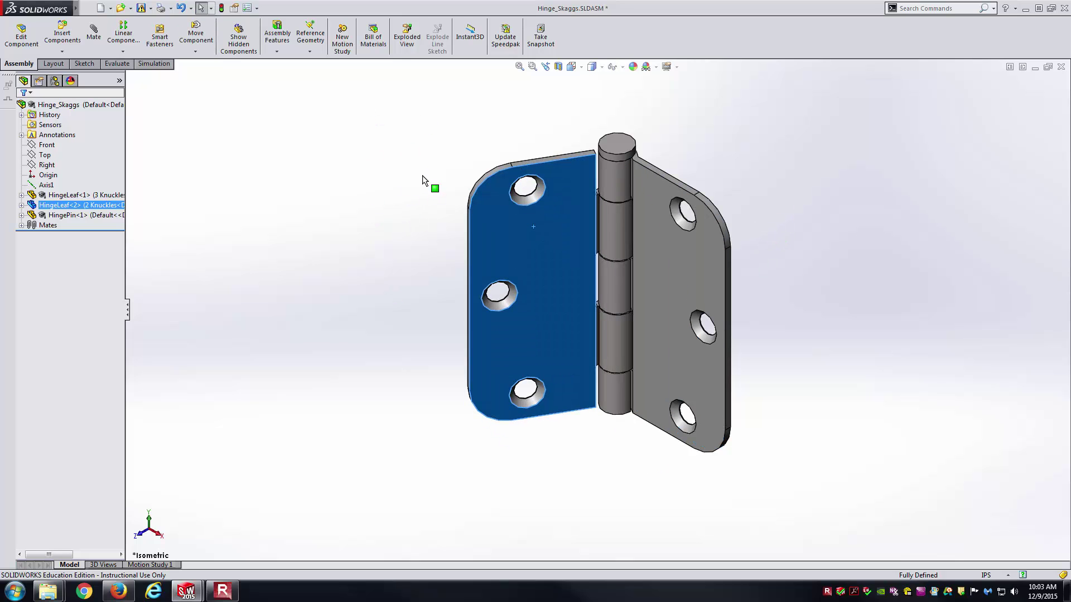
left_click(408, 191)
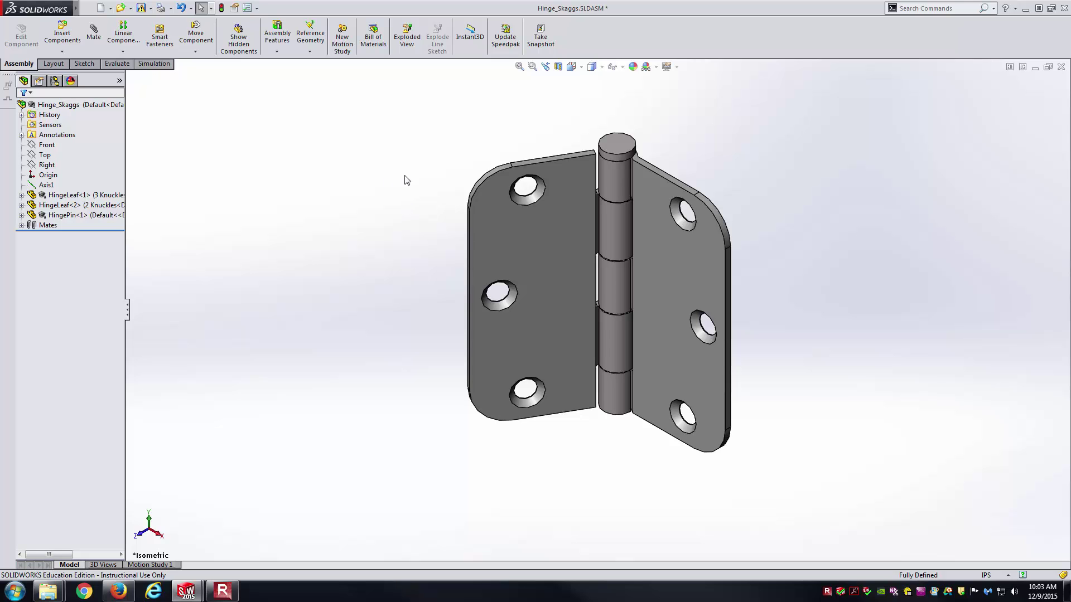
- Close the hinge and syringe assemblies without saving
left_click(1061, 67)
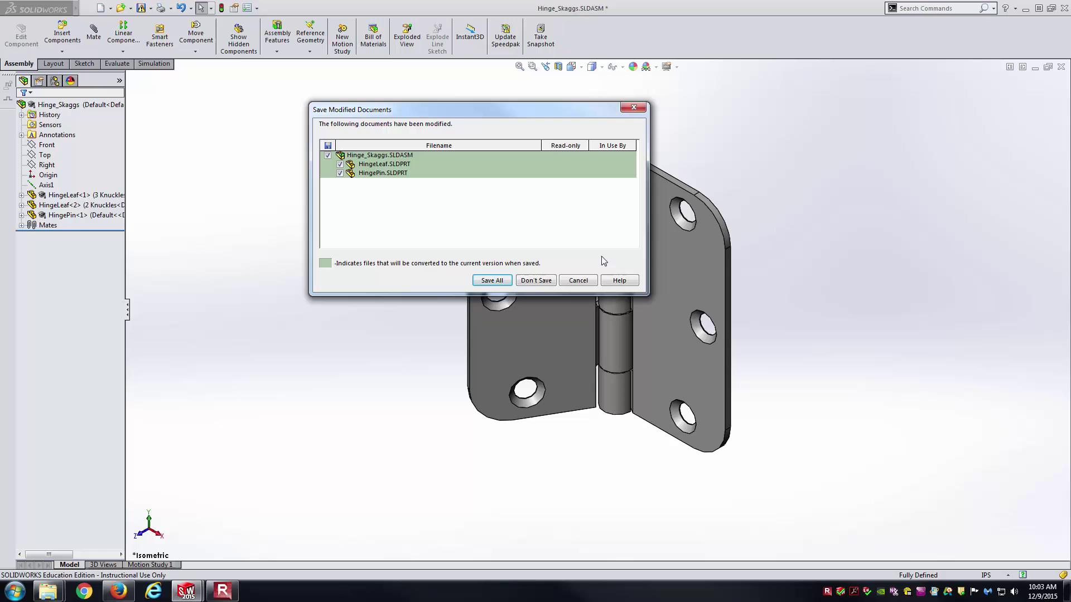
left_click(554, 280)
left_click(1061, 67)
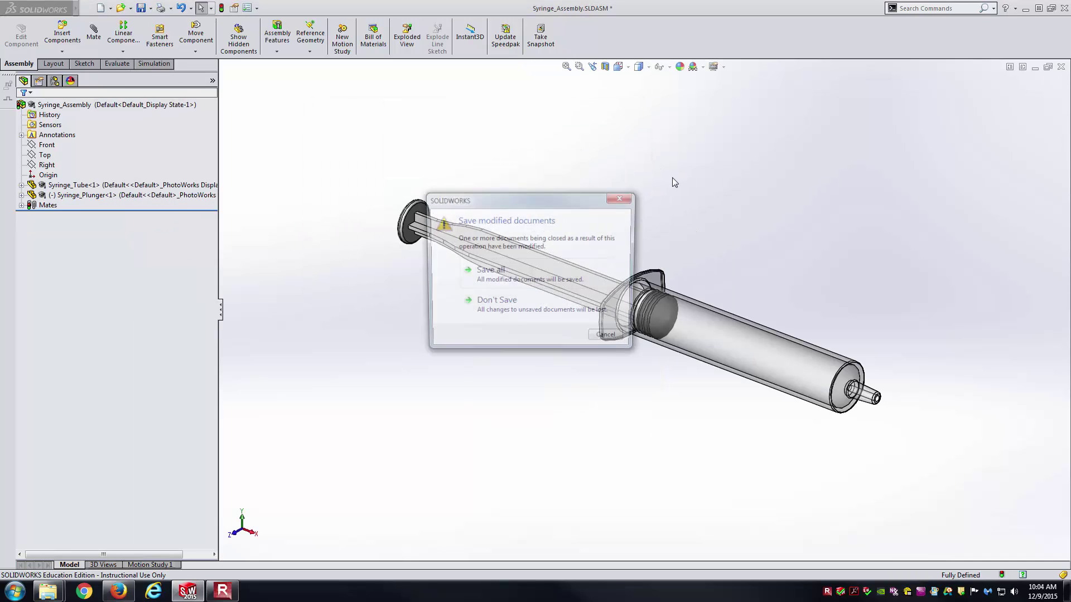
left_click(514, 313)
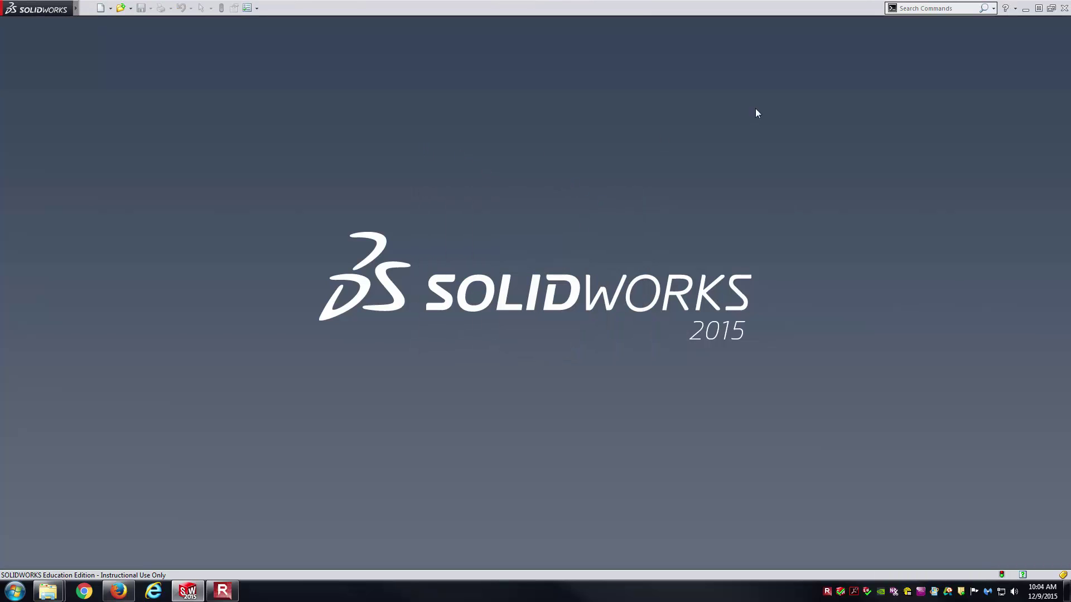
- Create a new document from the Assembly template
left_click(118, 590)
left_click(427, 248)
left_click(100, 9)
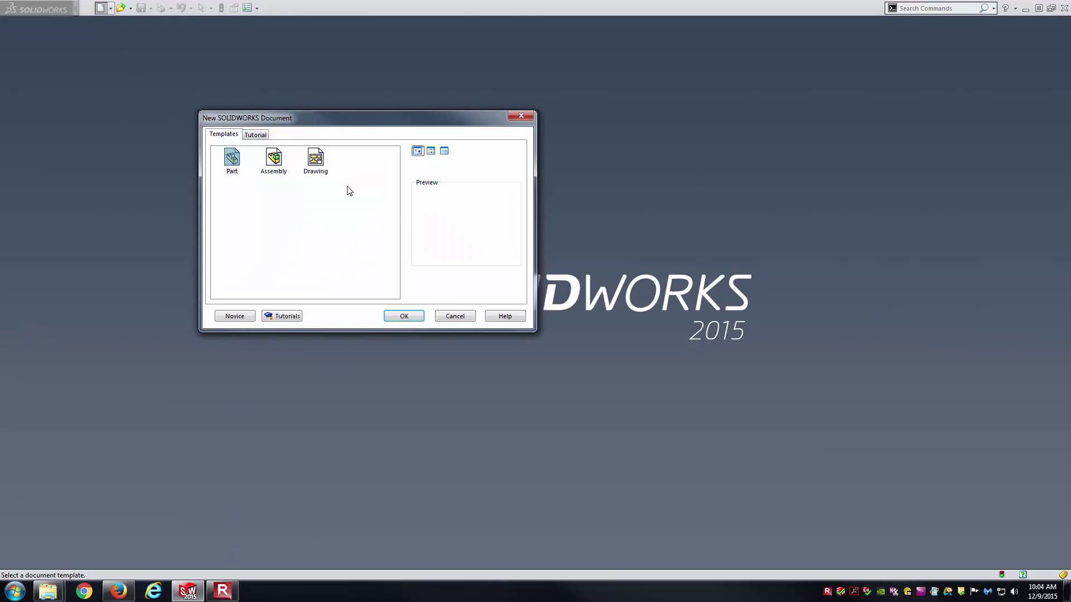
double_click(275, 163)
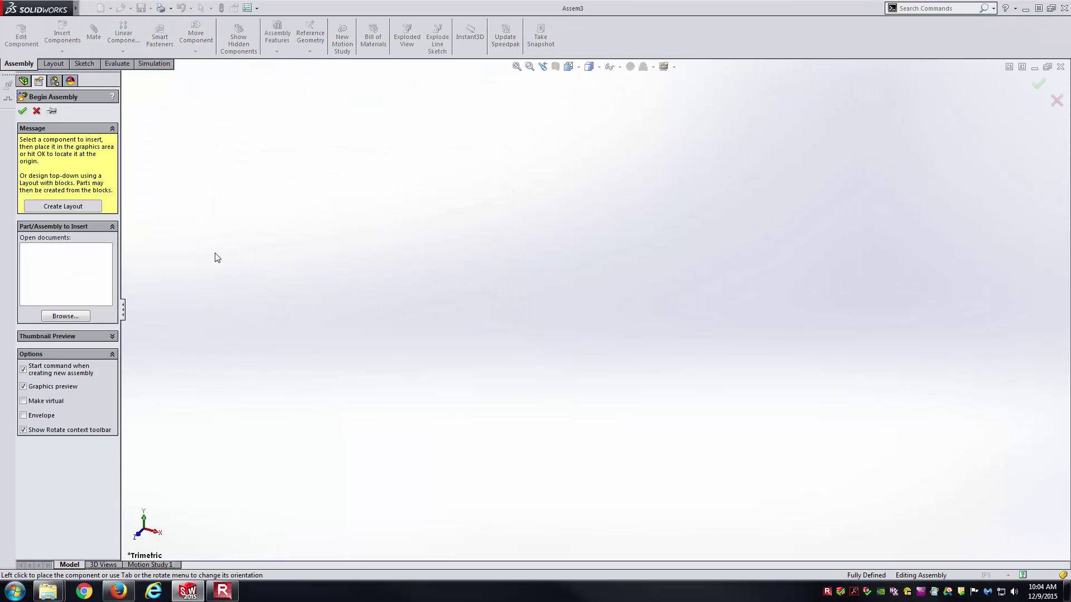
- Insert Syringe_Tube.SLDPRT into the new assembly
left_click(63, 316)
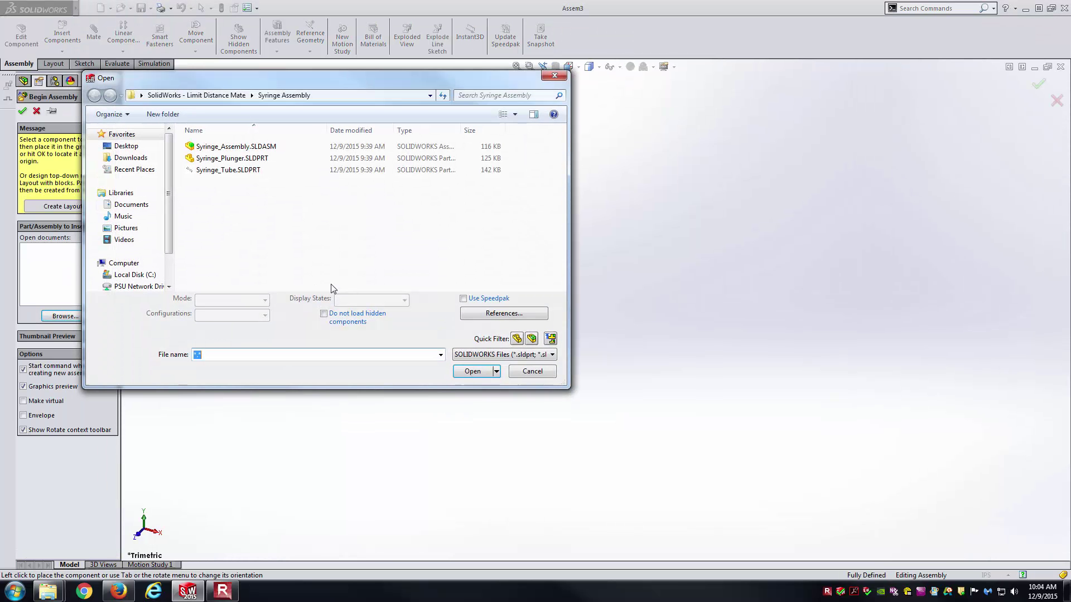
left_click(243, 170)
double_click(243, 171)
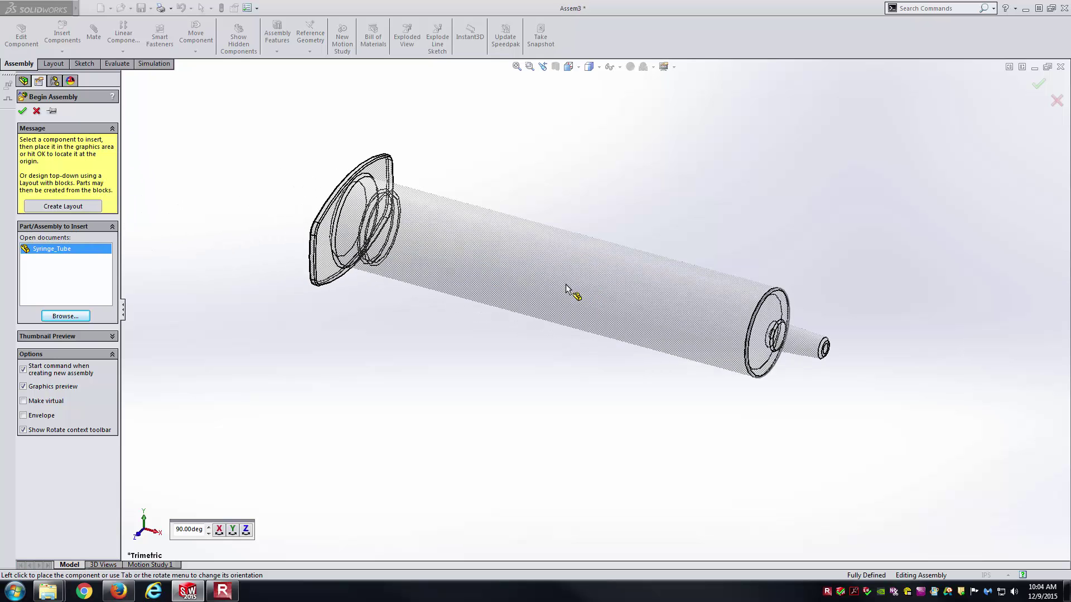
left_click(590, 213)
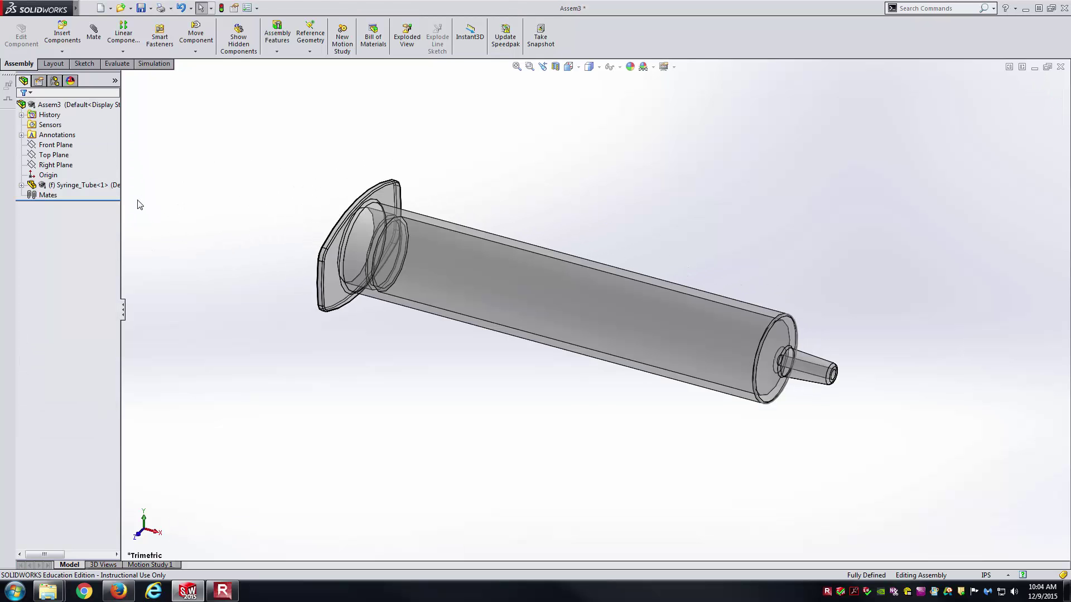
- Float the tube and mate its origin coincident with the assembly origin, viewed isometric
right_click(109, 186)
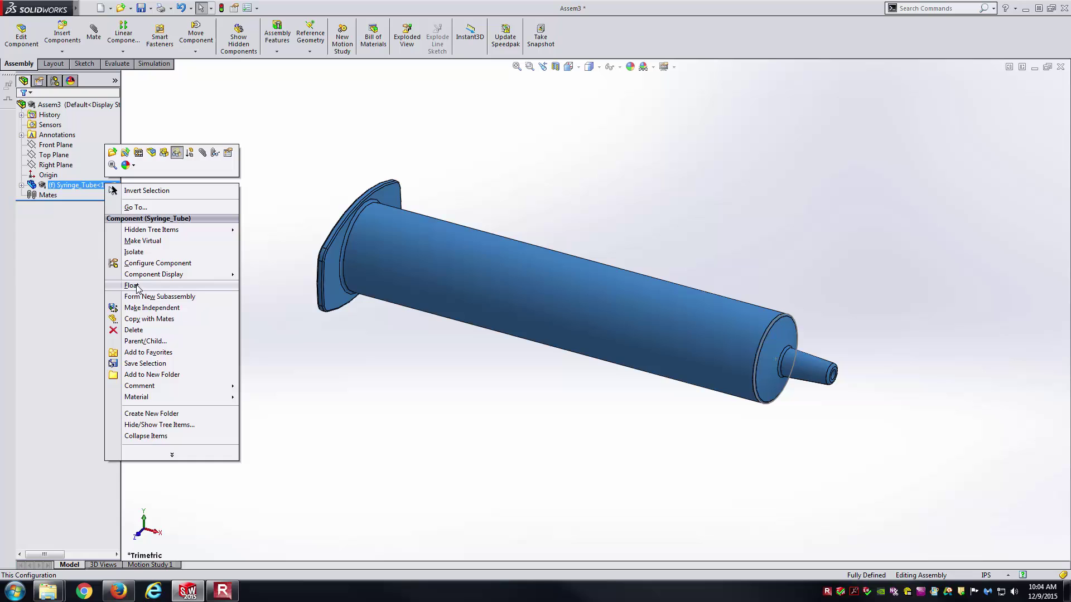
left_click(134, 285)
left_click(21, 184)
left_click(48, 174)
left_click(58, 265, "ctrl")
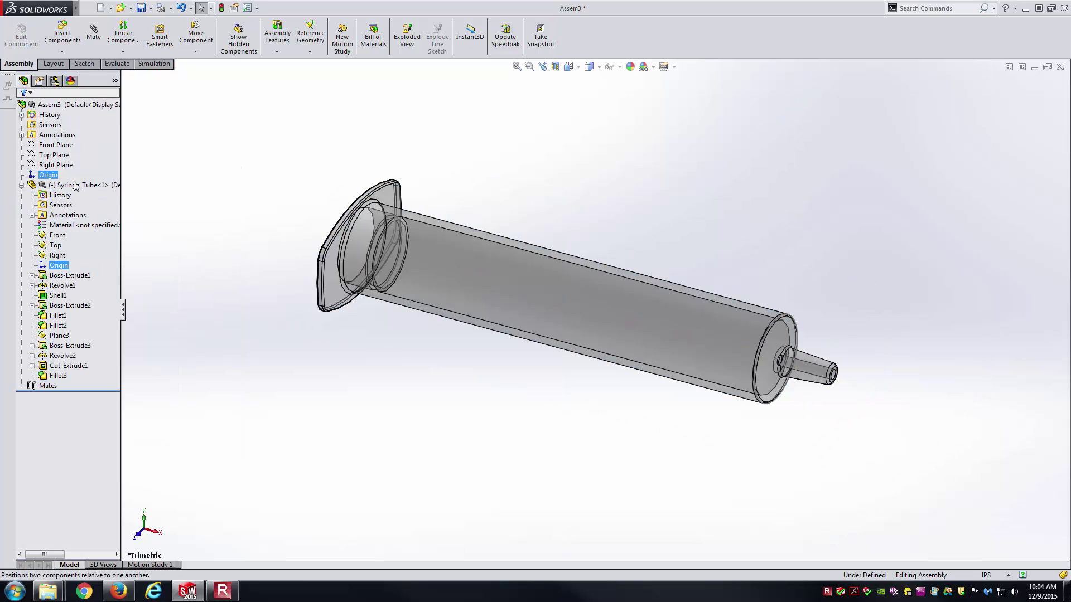
left_click(99, 25)
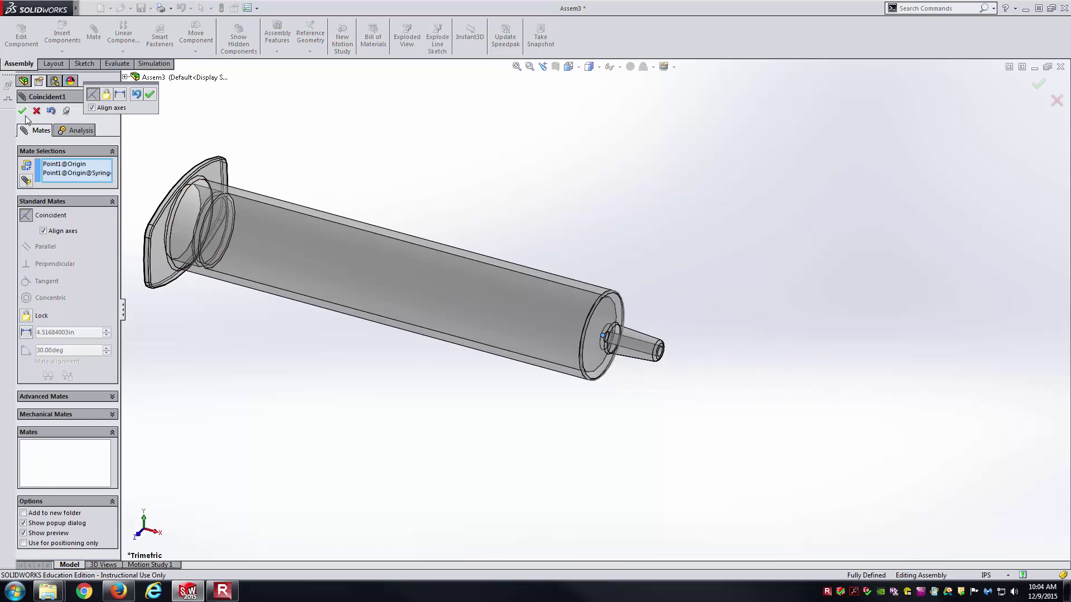
left_click(22, 111)
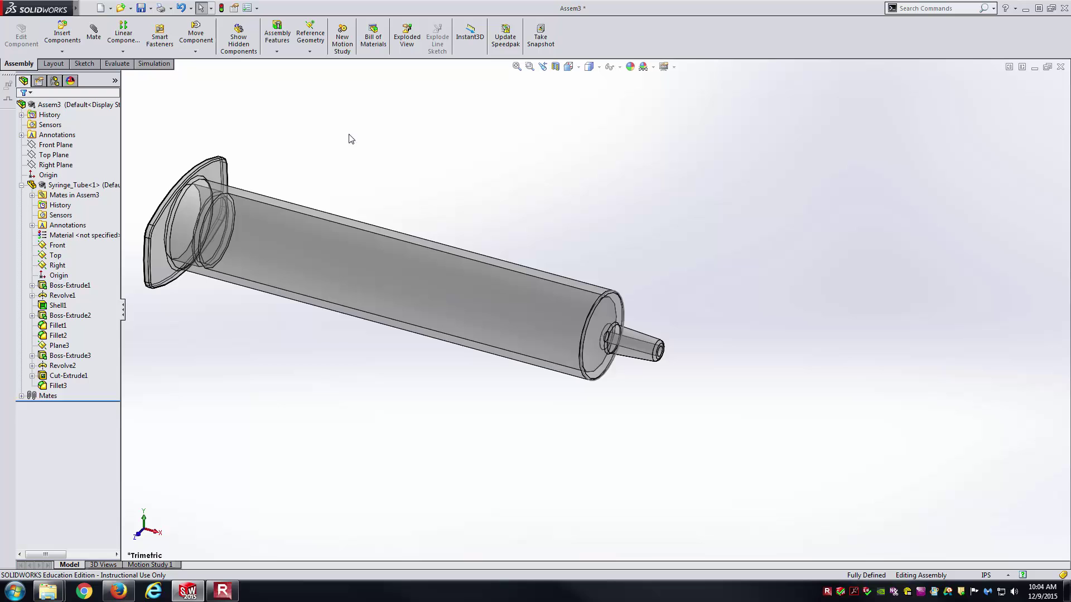
key("ctrl+7")
left_click(21, 185)
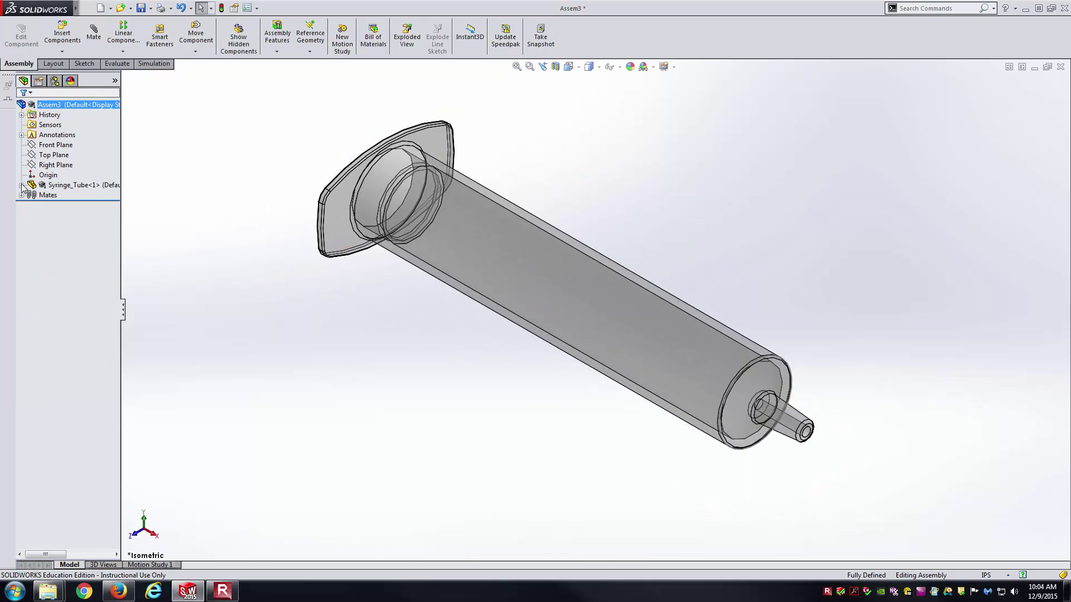
mouse_move(468, 303)
left_mouse_down()
mouse_move(518, 230)
mouse_move(471, 301)
left_mouse_up()
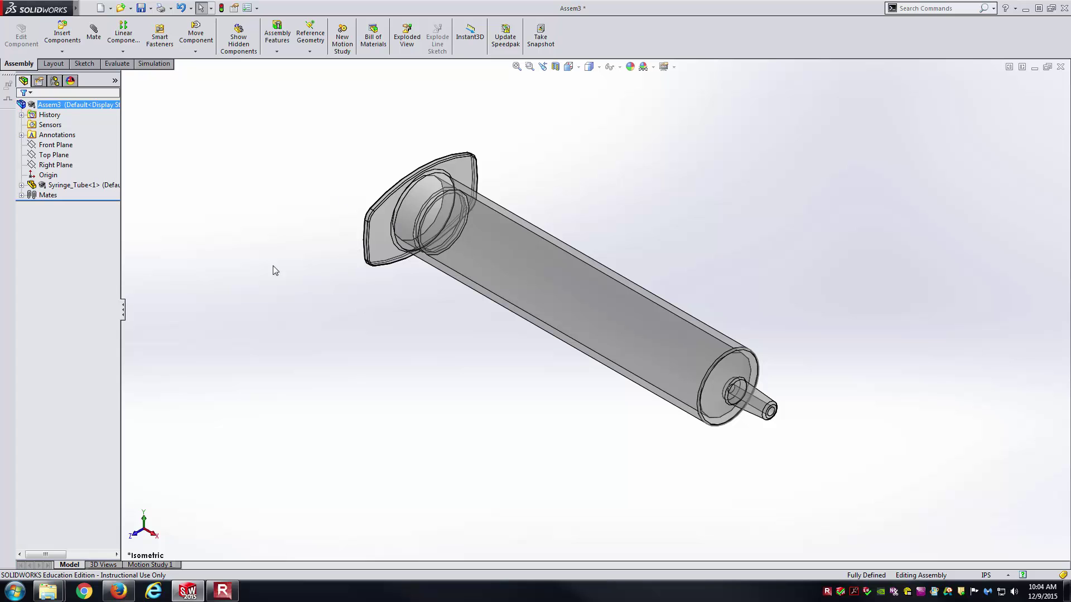
- Insert Syringe_Plunger.SLDPRT and place it beside the syringe tube
left_click(65, 47)
left_click(65, 307)
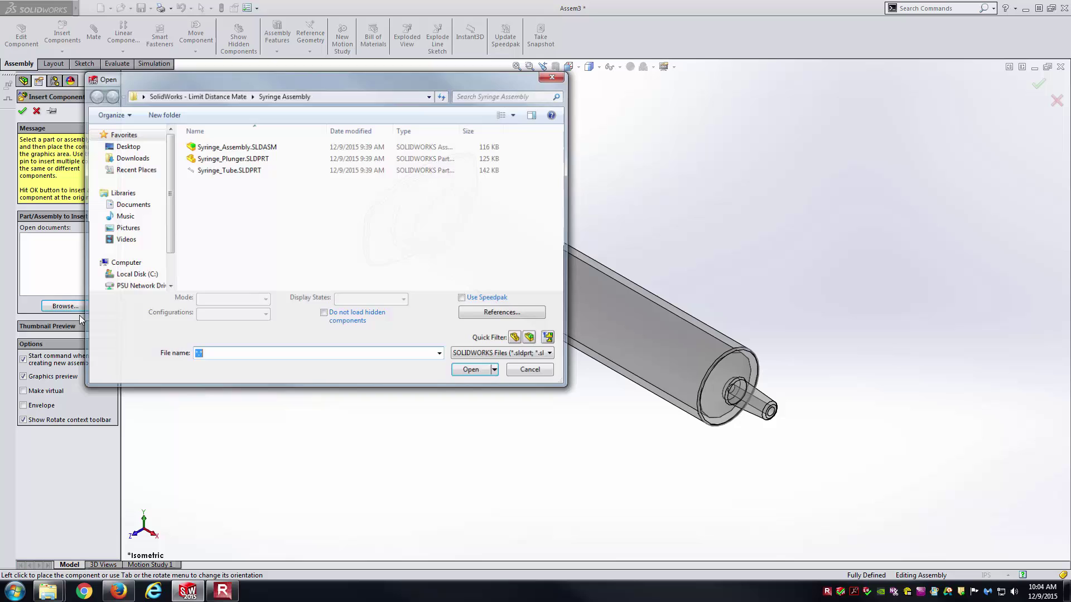
double_click(240, 160)
left_click(286, 290)
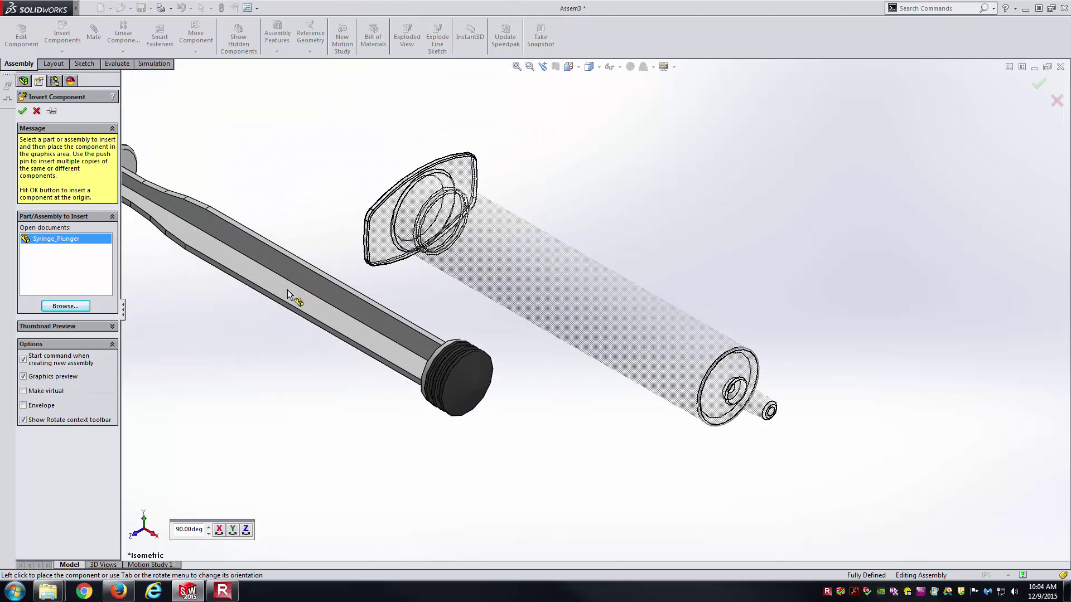
scroll(264, 352, "up", 3)
middle_click_drag(265, 353, 397, 321)
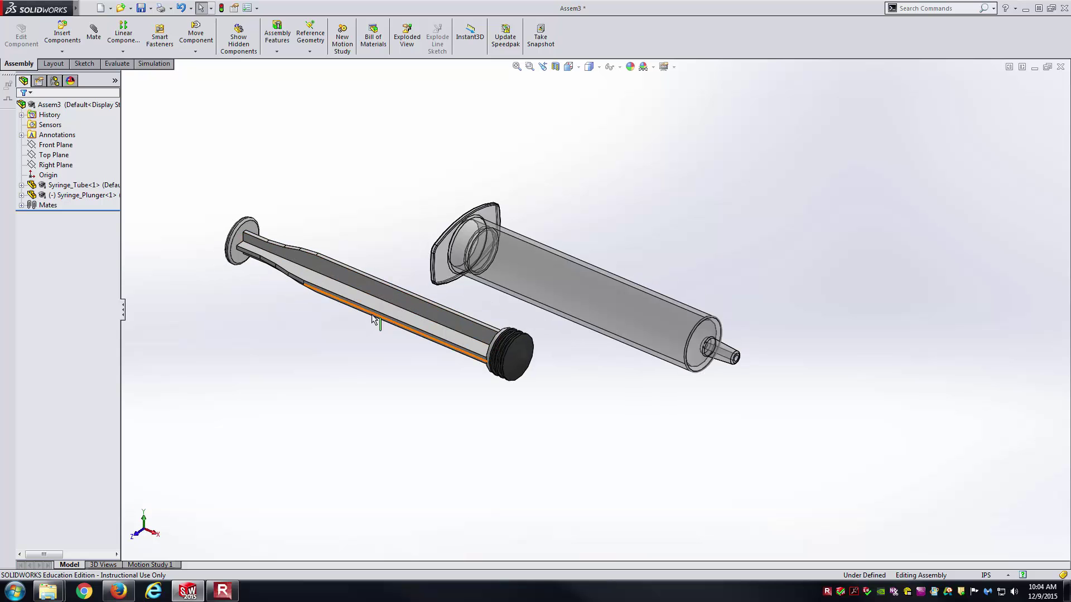
- Mate the plunger concentric with the barrel's inner face
left_click(94, 34)
scroll(556, 335, "down", 6)
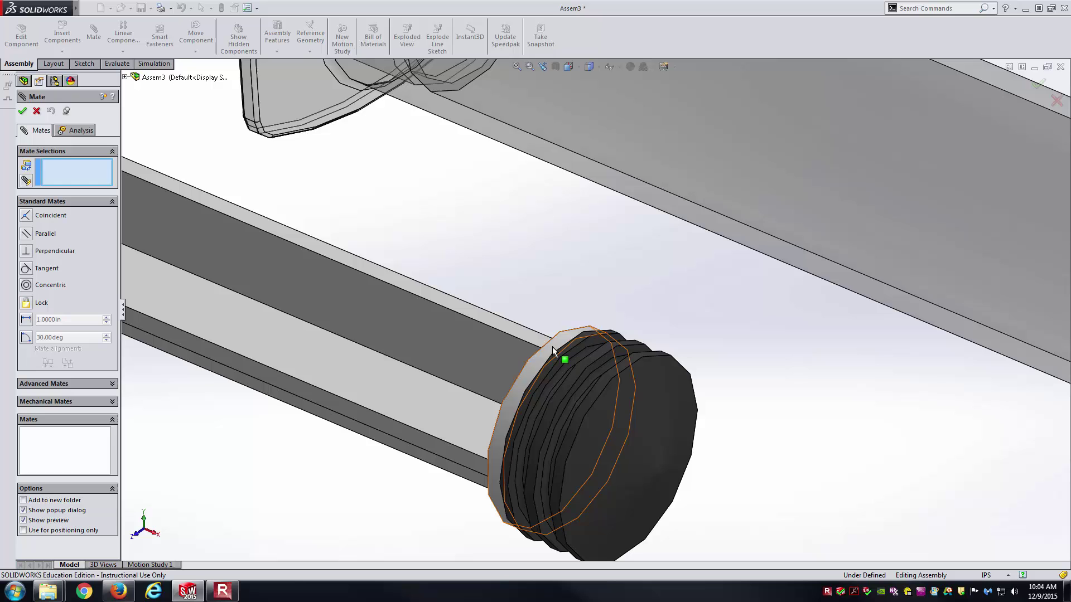
left_click(556, 357)
scroll(540, 352, "up", 5)
scroll(540, 353, "up", 4)
middle_click_drag(442, 328, 521, 309)
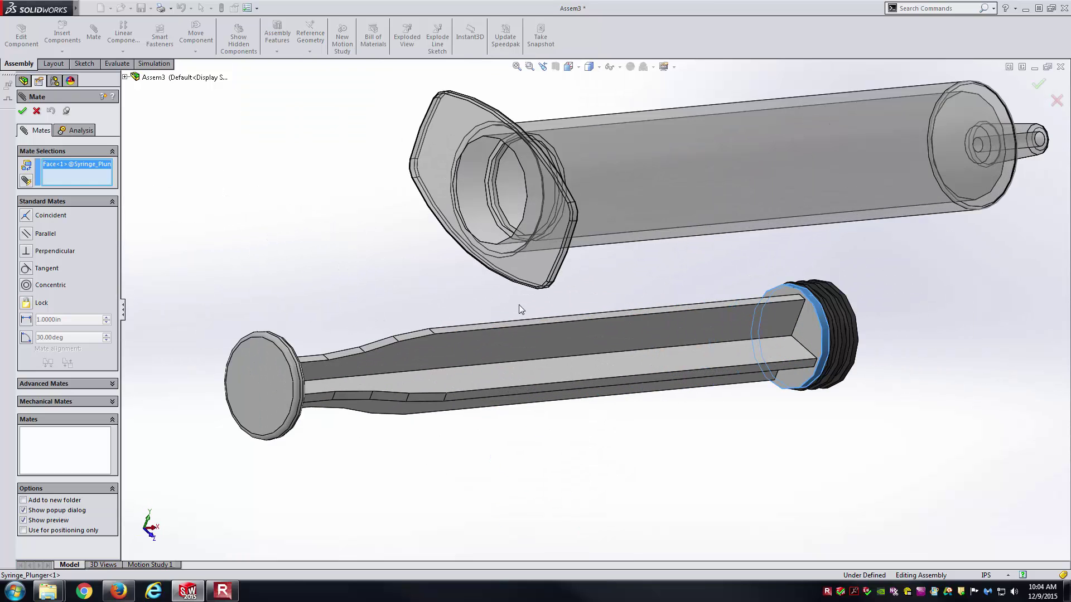
left_click(484, 226)
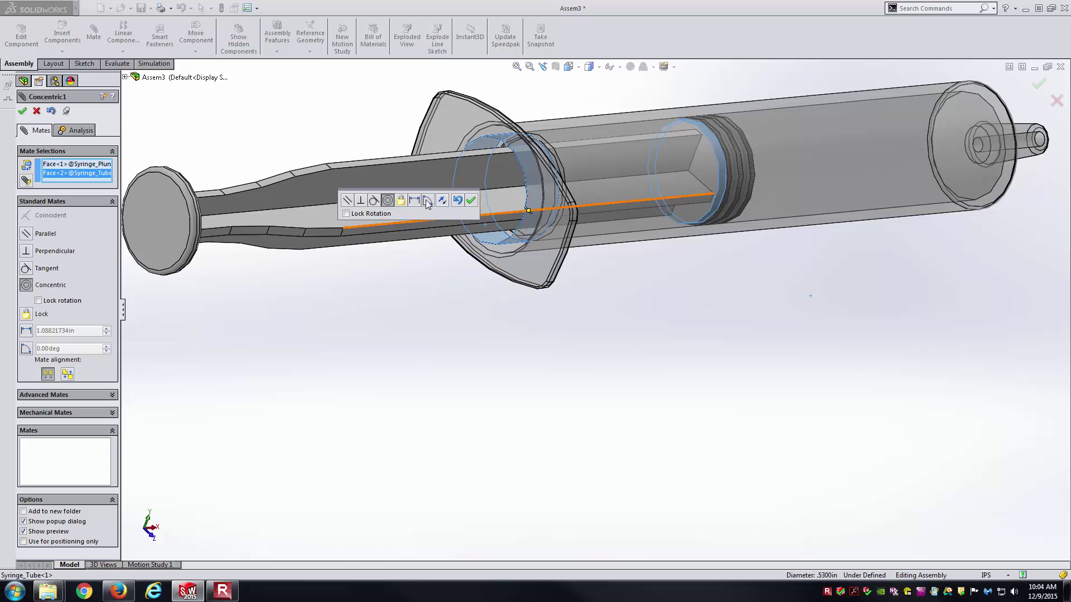
left_click(470, 201)
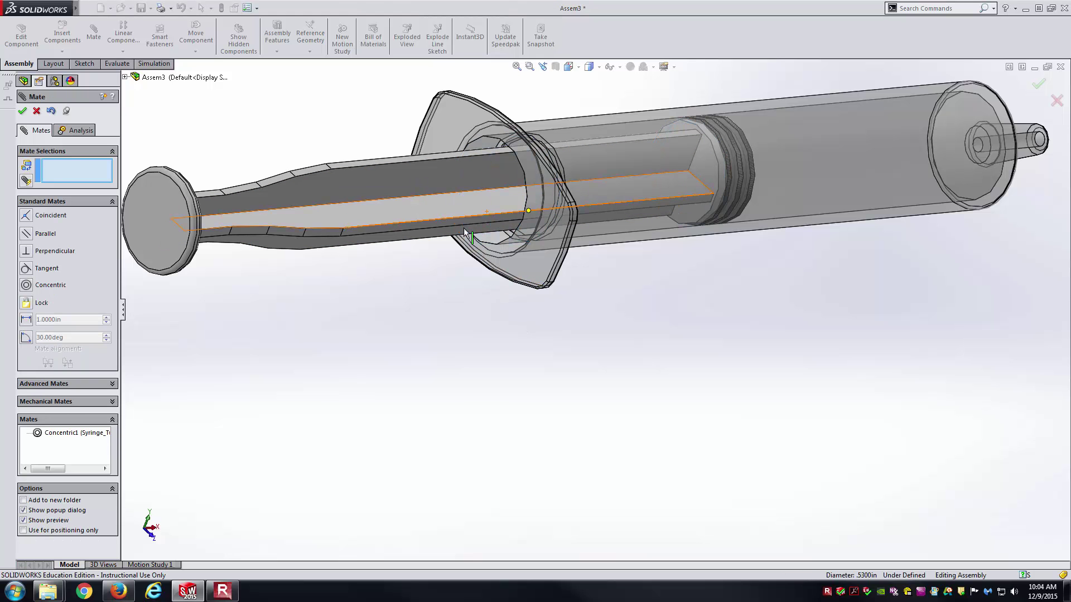
left_click(23, 111)
- Drag the plunger to test that it moves along the barrel's axis
scroll(430, 370, "up", 3)
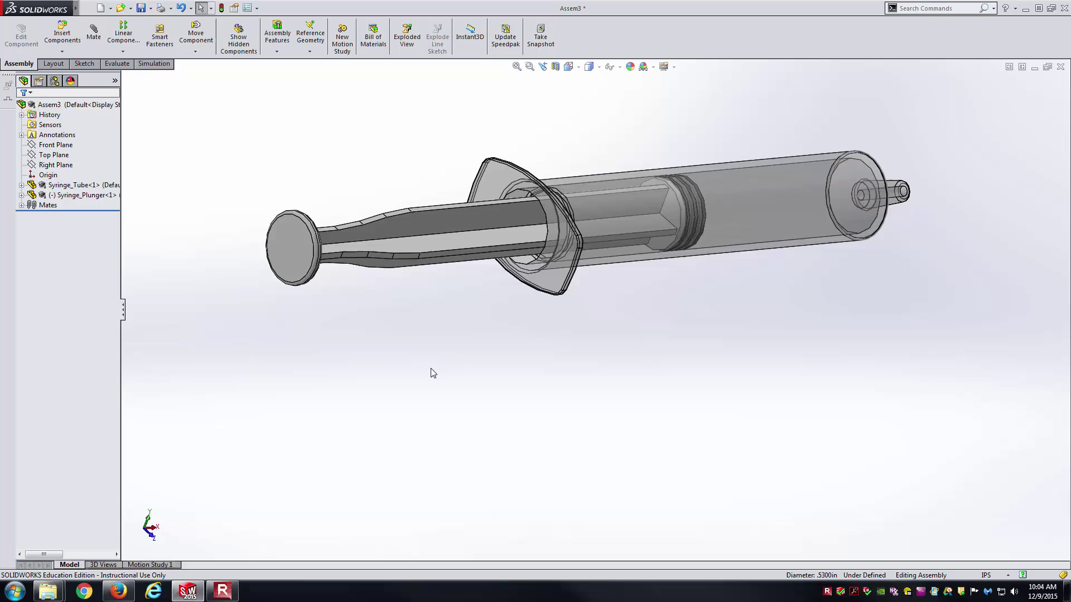
middle_click_drag(430, 371, 500, 226)
left_click_drag(518, 156, 516, 161)
left_click(442, 182)
middle_click_drag(442, 181, 385, 223)
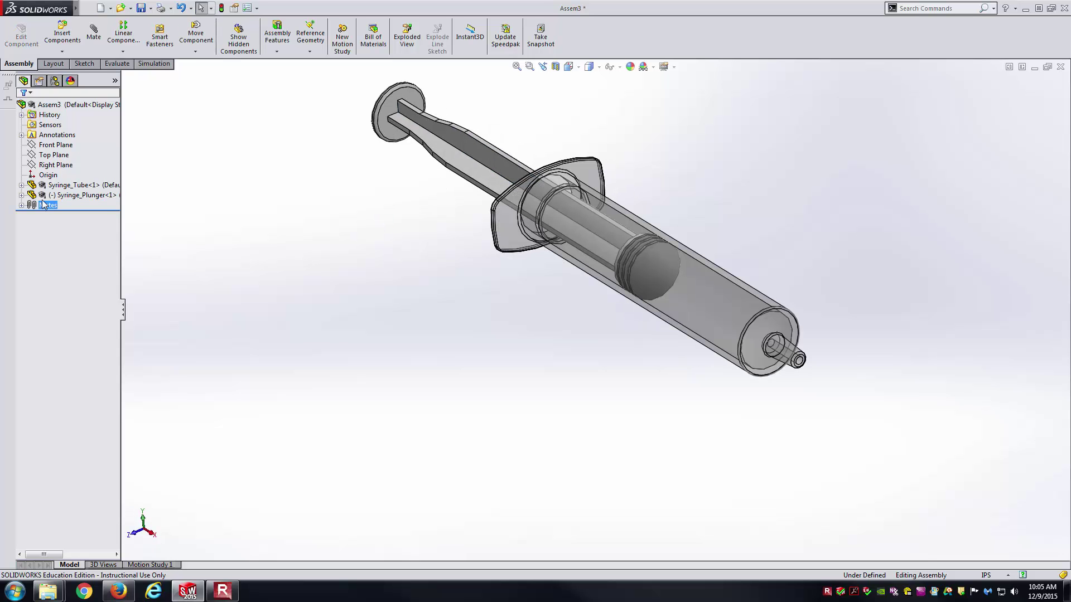
- Add a coincident mate between the assembly Front Plane and the plunger's Front plane
left_click(22, 195)
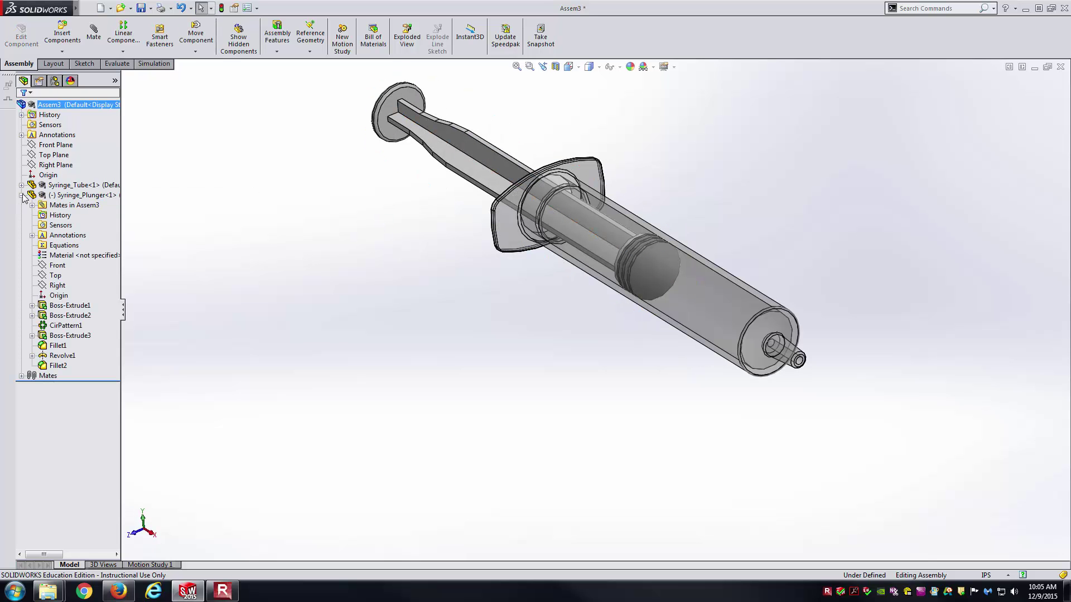
left_click(93, 35)
left_click(125, 77)
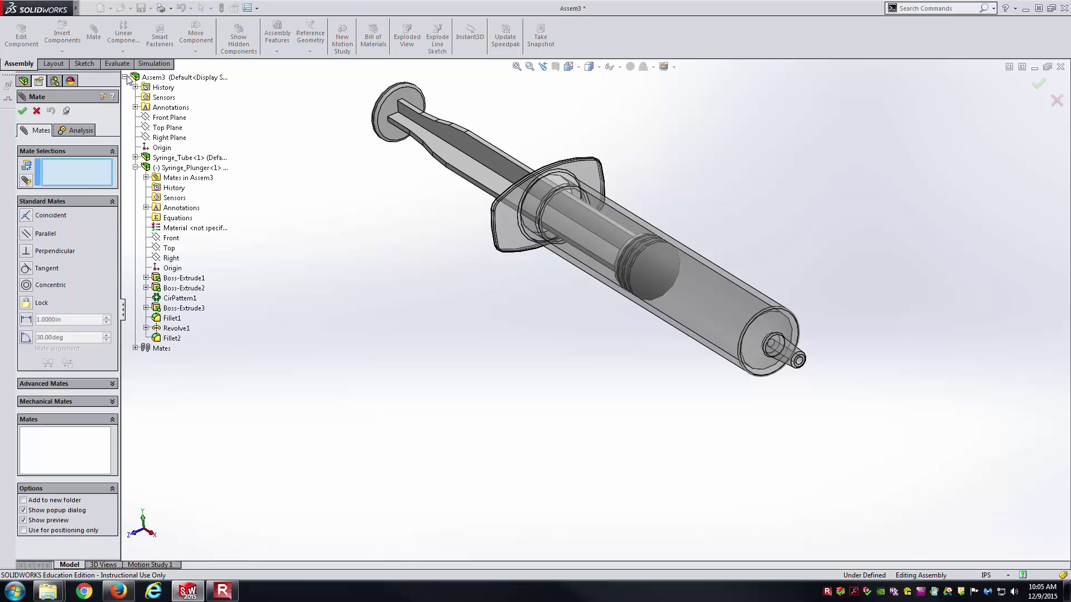
left_click(170, 117)
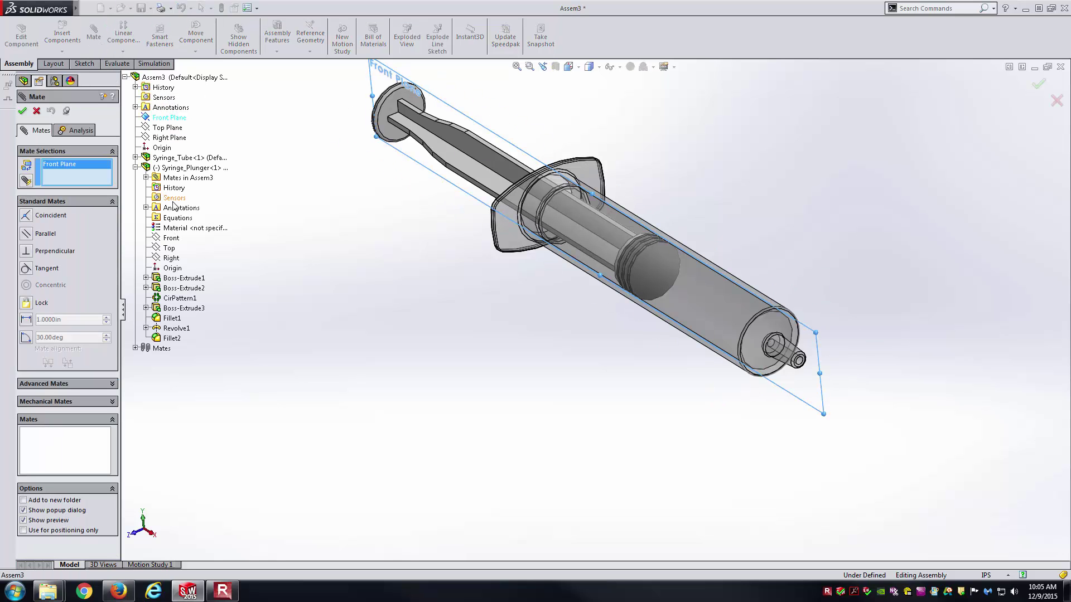
left_click(170, 238)
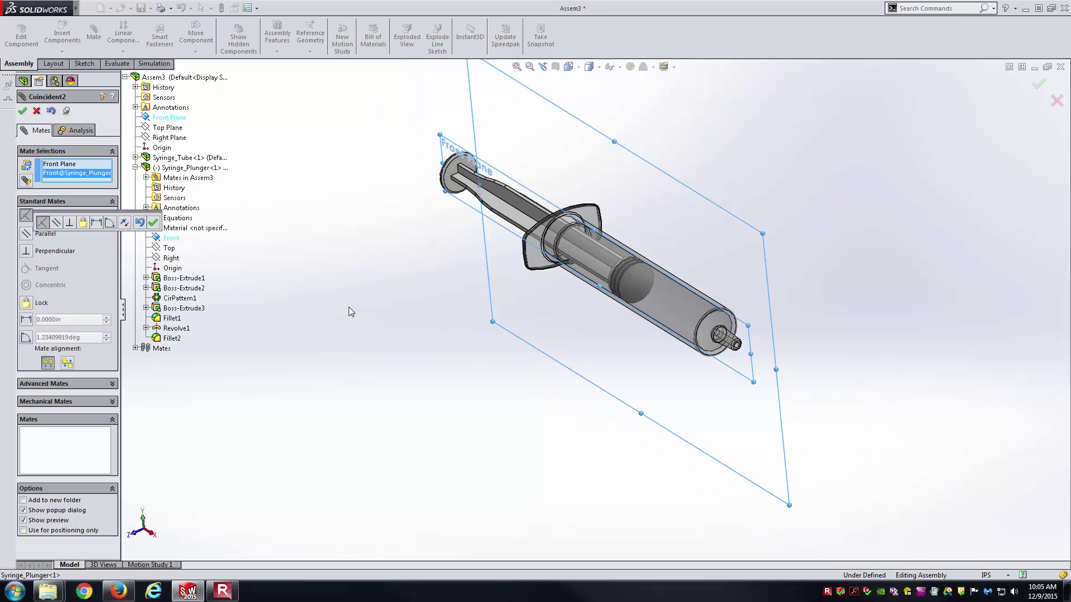
middle_click_drag(349, 311, 351, 287)
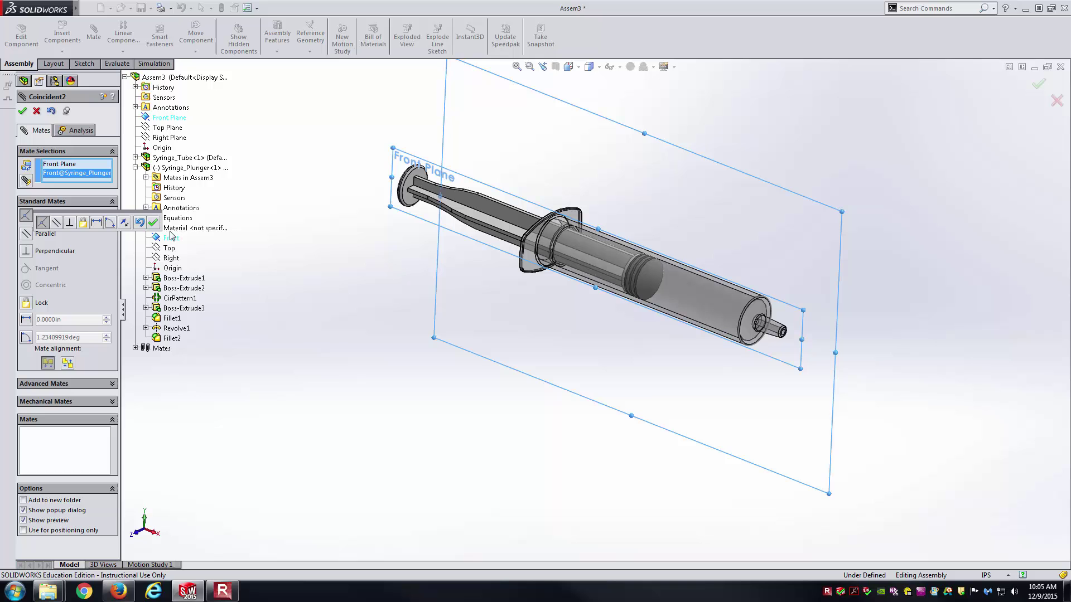
left_click(153, 222)
left_click(23, 110)
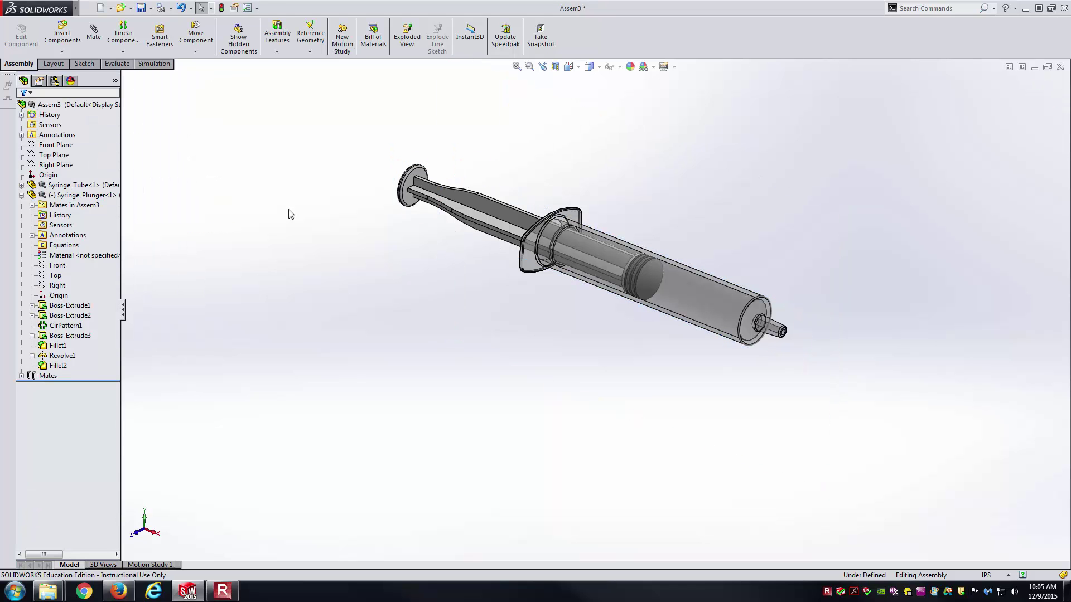
- Drag the plunger out and back along the tube several times, leaving it partway in
mouse_move(490, 207)
left_mouse_down()
mouse_move(409, 181)
mouse_move(533, 289)
mouse_move(603, 424)
mouse_move(574, 457)
mouse_move(349, 348)
mouse_move(272, 297)
mouse_move(350, 363)
left_mouse_up()
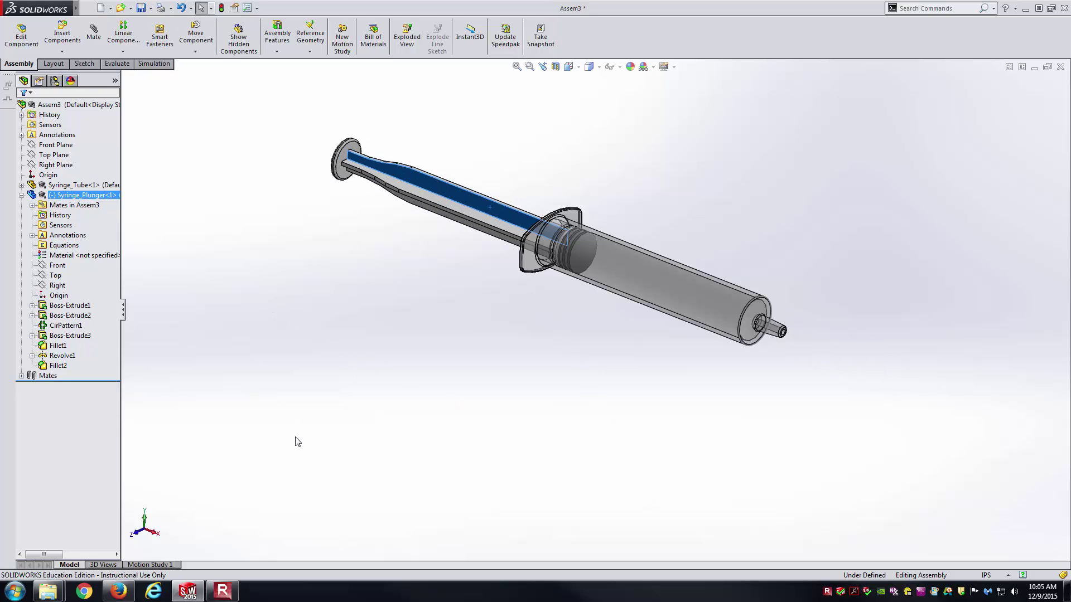
key("ctrl+7")
left_click(458, 444)
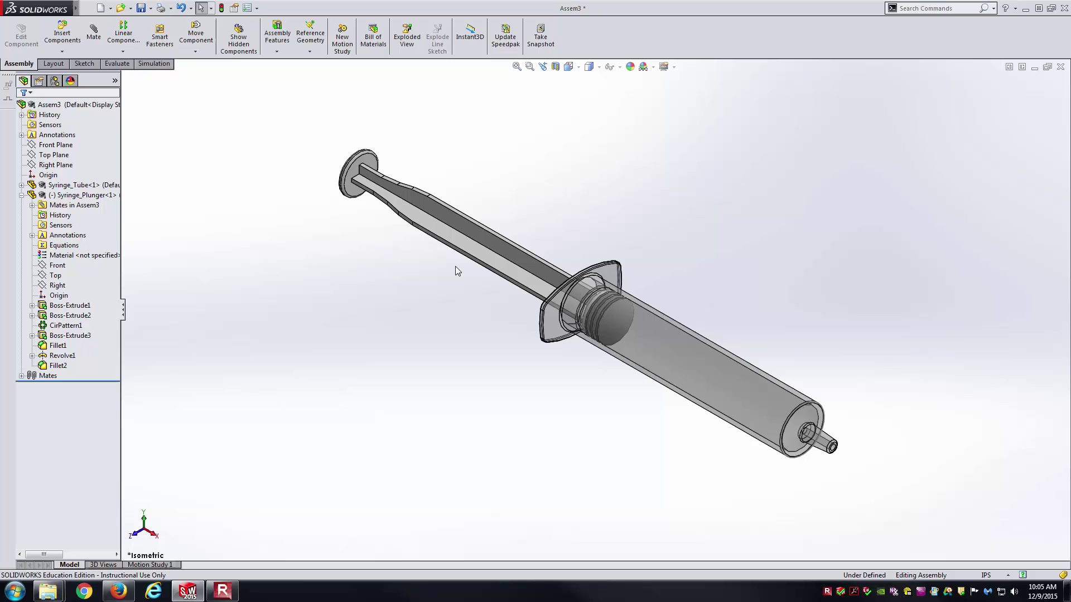
left_click_drag(473, 226, 426, 333)
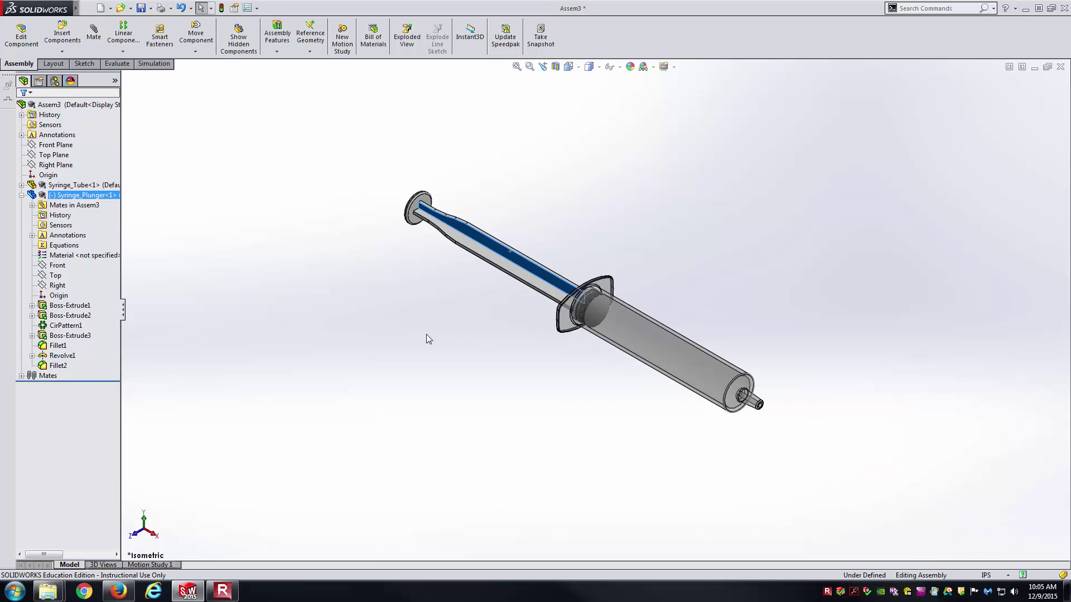
left_click(839, 356)
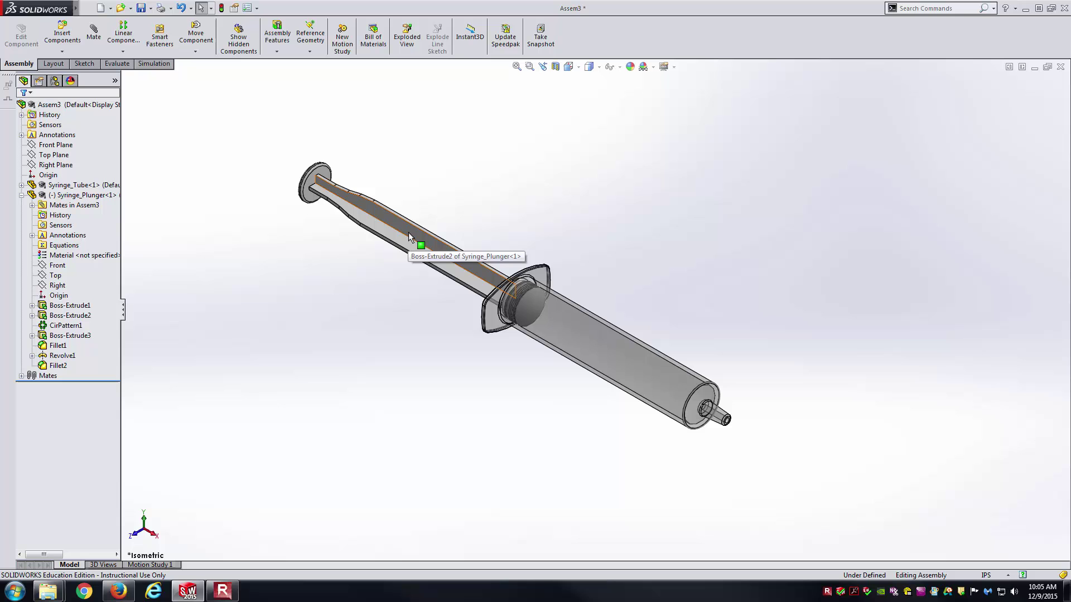
left_click_drag(411, 232, 477, 329)
left_click(477, 329)
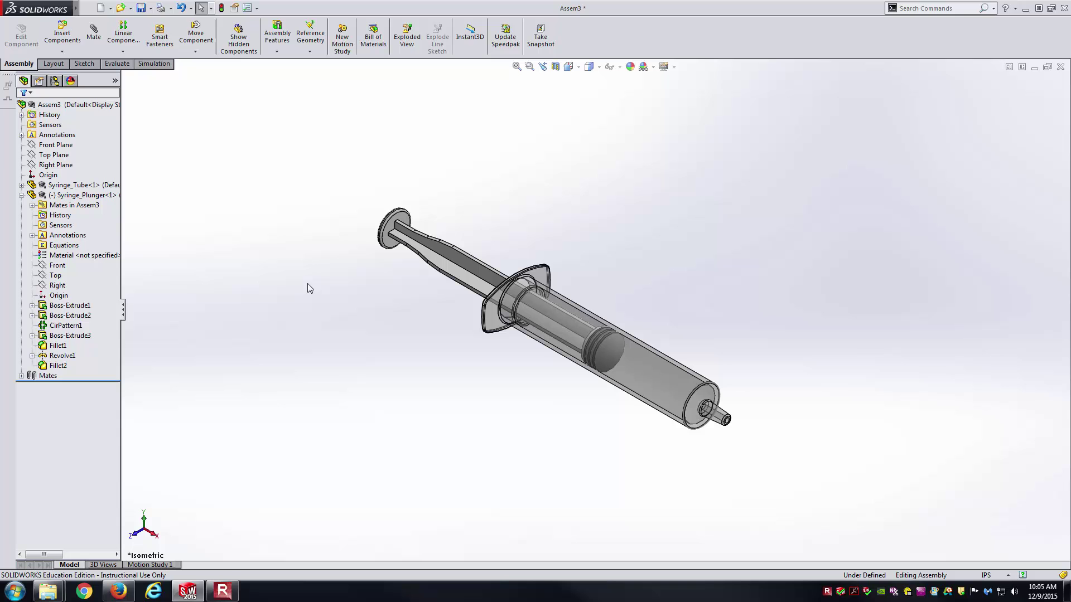
- Begin a new mate using the Distance advanced mate with maximum and minimum fields
left_click(94, 35)
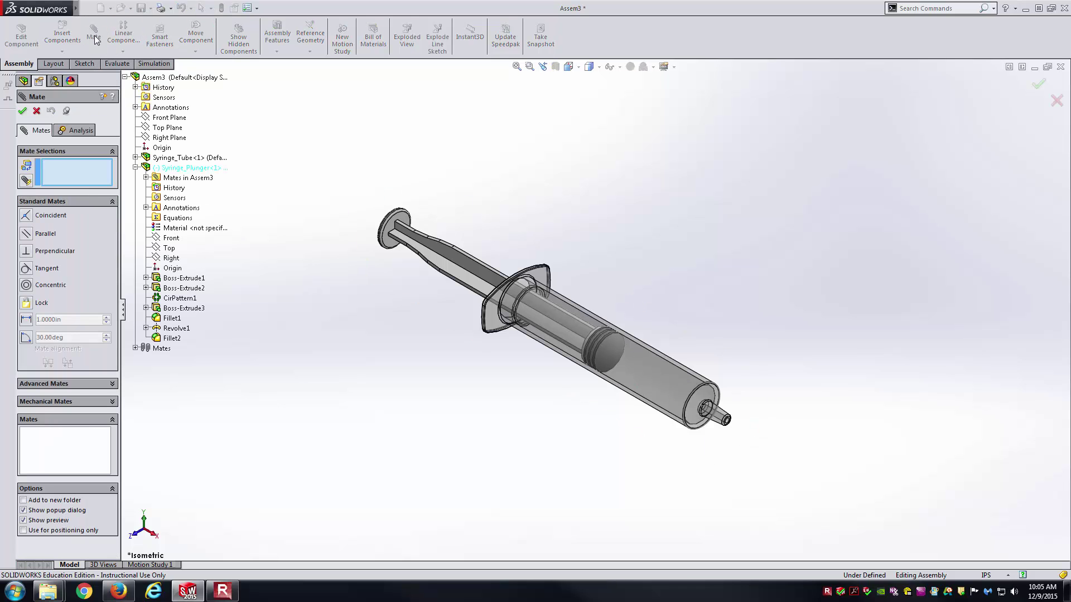
left_click(95, 201)
left_click(91, 216)
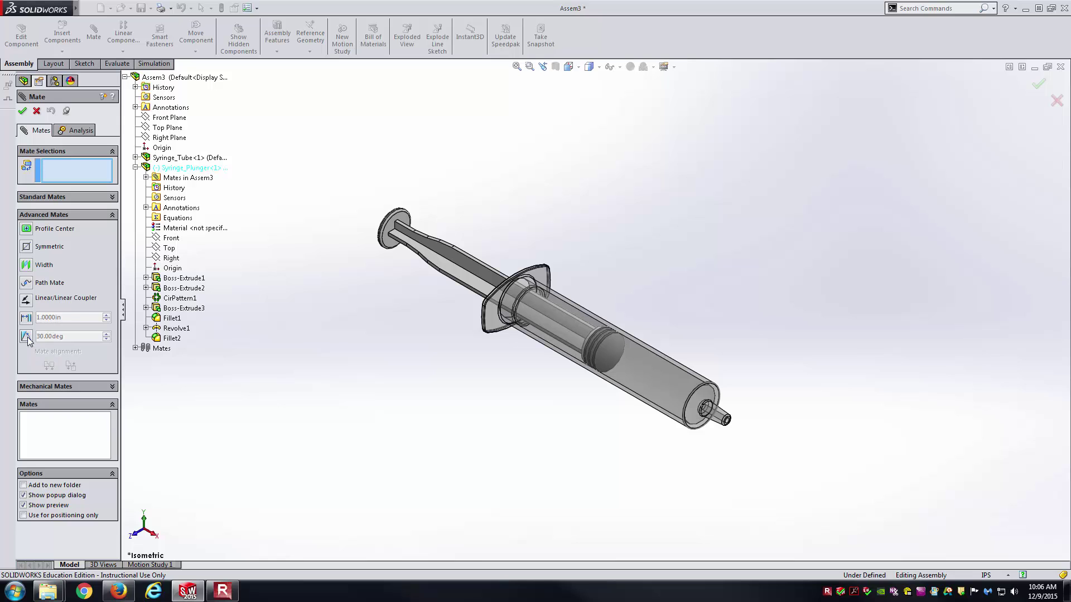
left_click(26, 318)
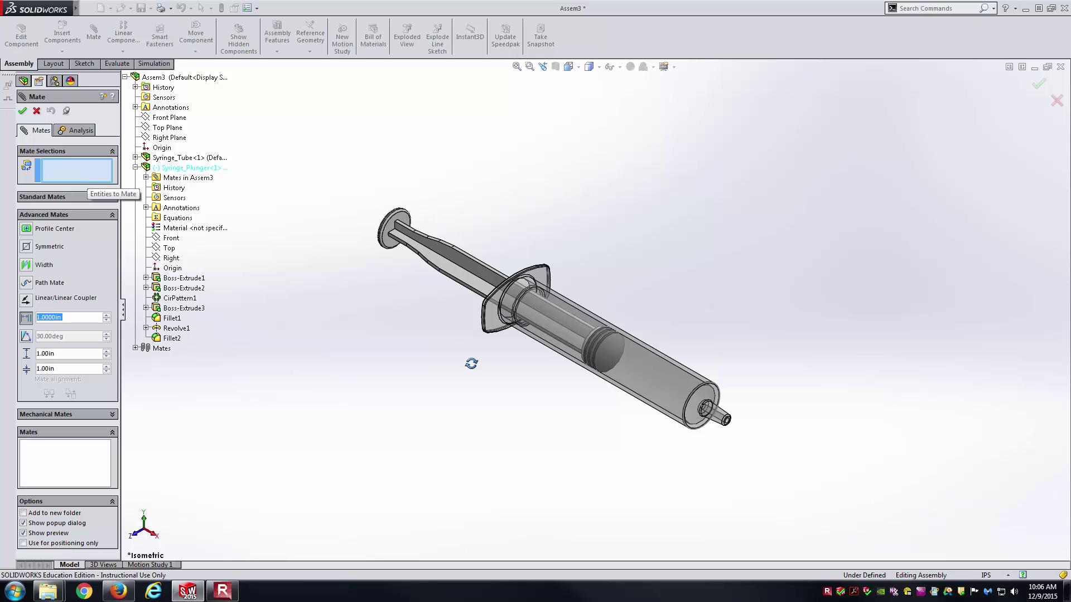
- Pick the plunger's end face as the first distance-limit reference
middle_click_drag(470, 363, 556, 348)
scroll(605, 331, "down", 4)
scroll(554, 345, "down", 2)
scroll(552, 342, "down", 2)
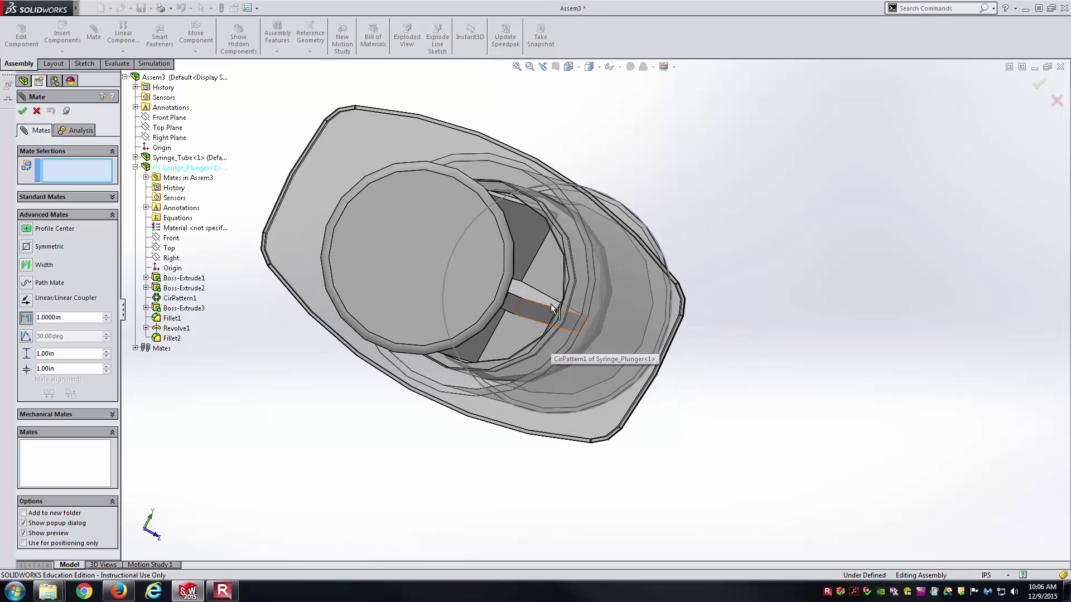
left_click(547, 271)
- Use Select Other to pick the tube's inner Boss-Extrude3 face as the second reference
key("ctrl+7")
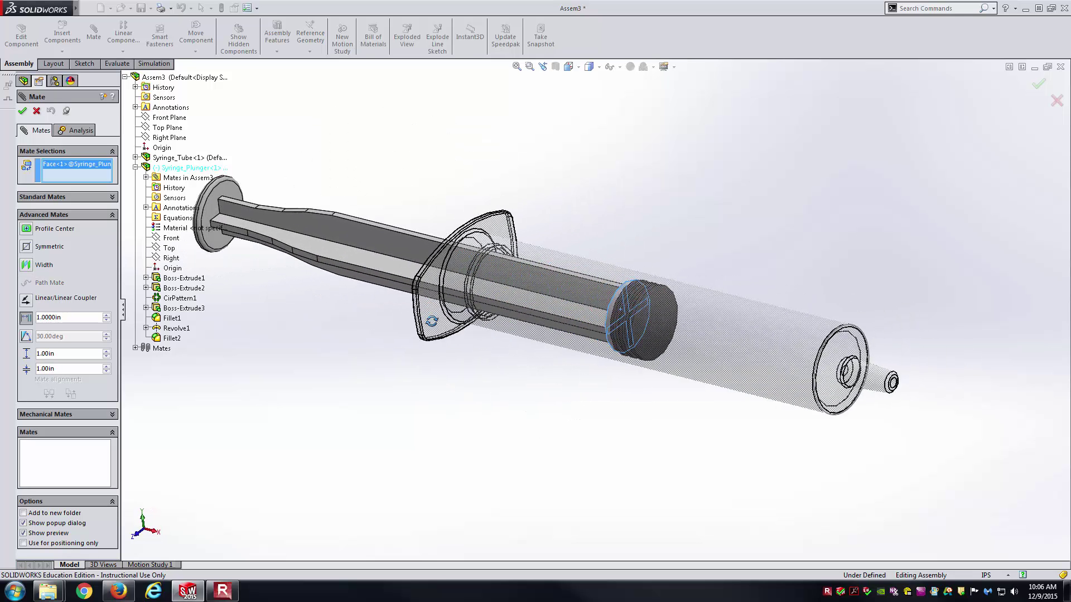
scroll(488, 250, "down", 5)
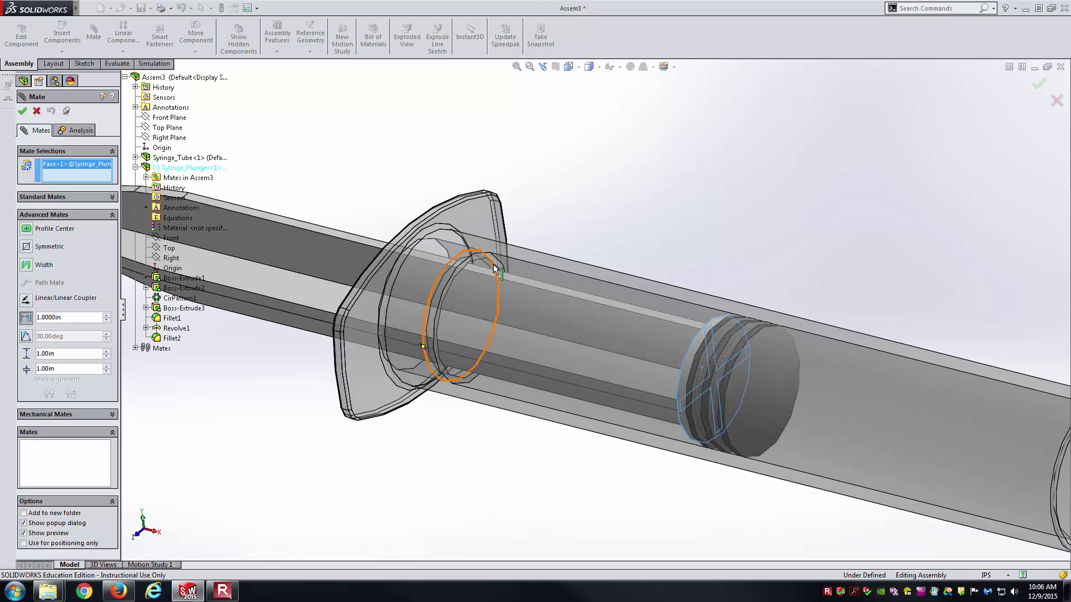
scroll(686, 315, "up", 2)
scroll(536, 281, "down", 5)
scroll(536, 281, "down", 2)
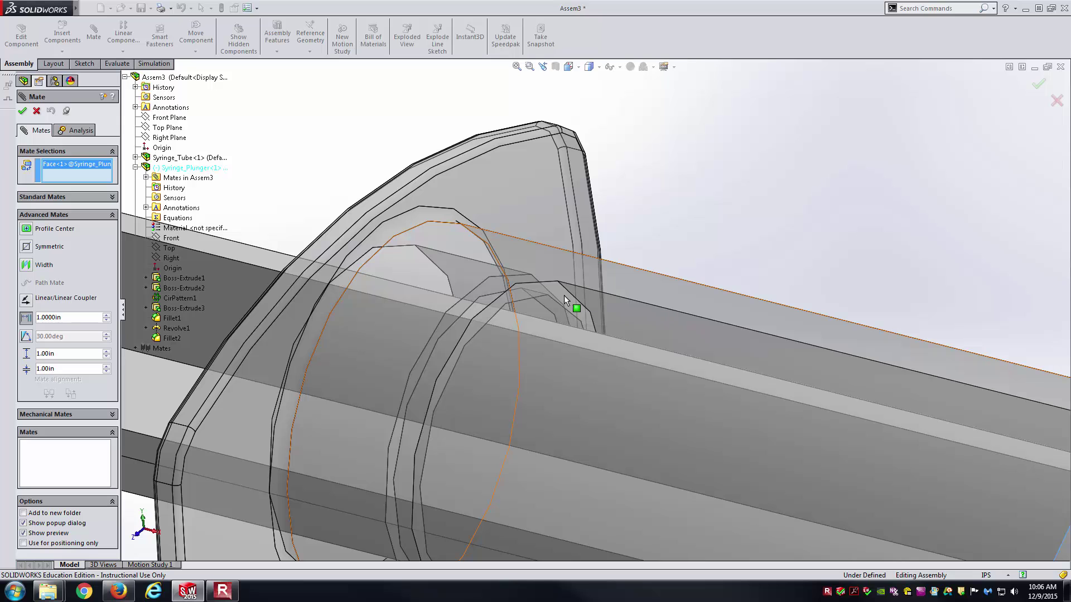
right_click(565, 299)
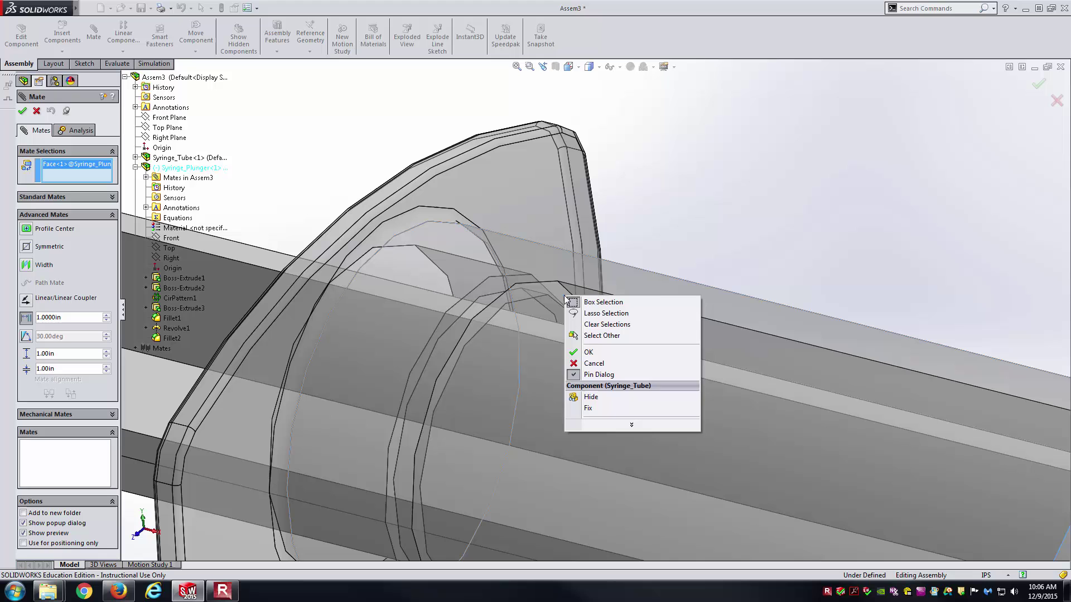
left_click(593, 336)
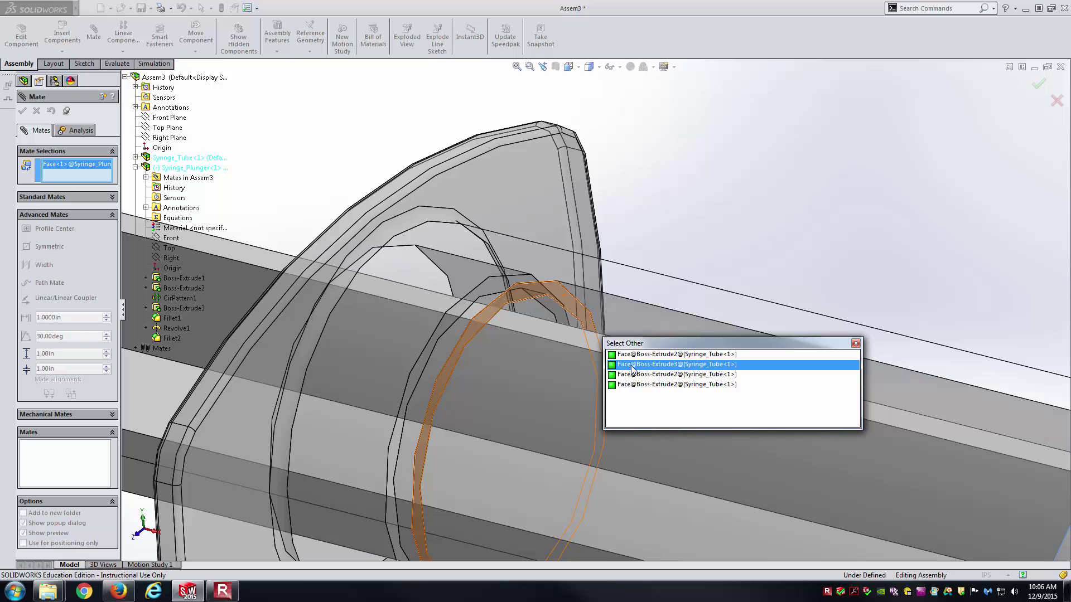
left_click(632, 366)
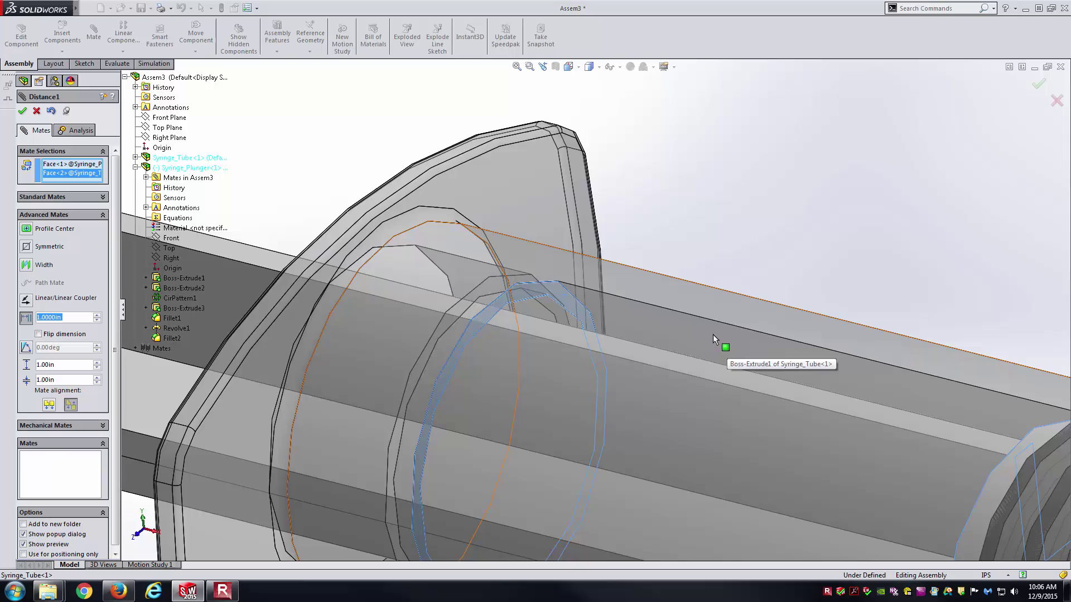
- Set the limit distance minimum to 0in
scroll(719, 331, "up", 5)
mouse_move(759, 260)
middle_mouse_down()
mouse_move(788, 267)
mouse_move(786, 296)
mouse_move(715, 300)
middle_mouse_up()
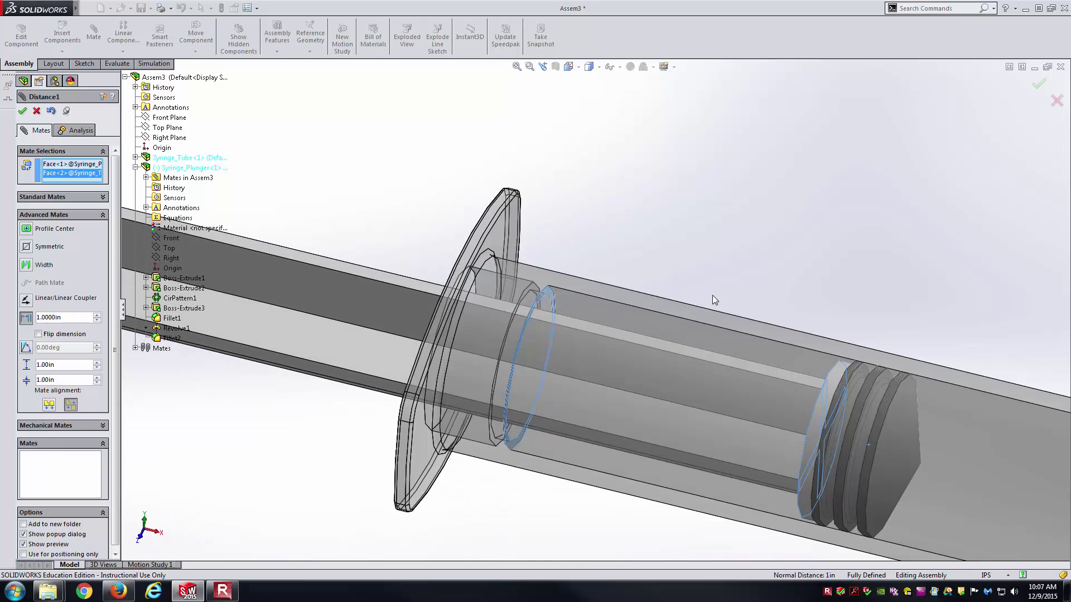
double_click(69, 380)
type("0")
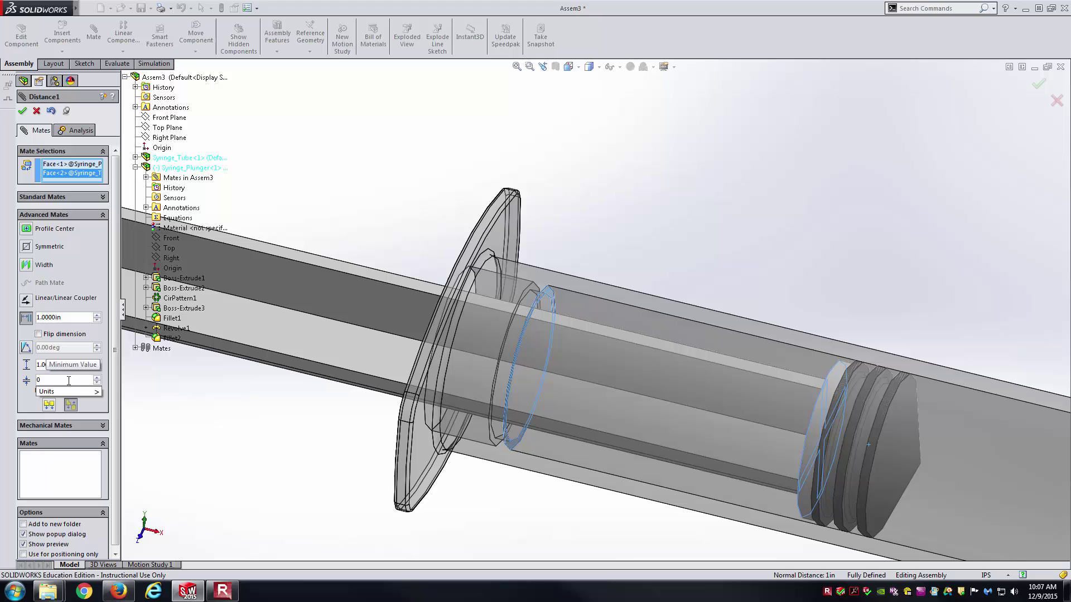
key("Return")
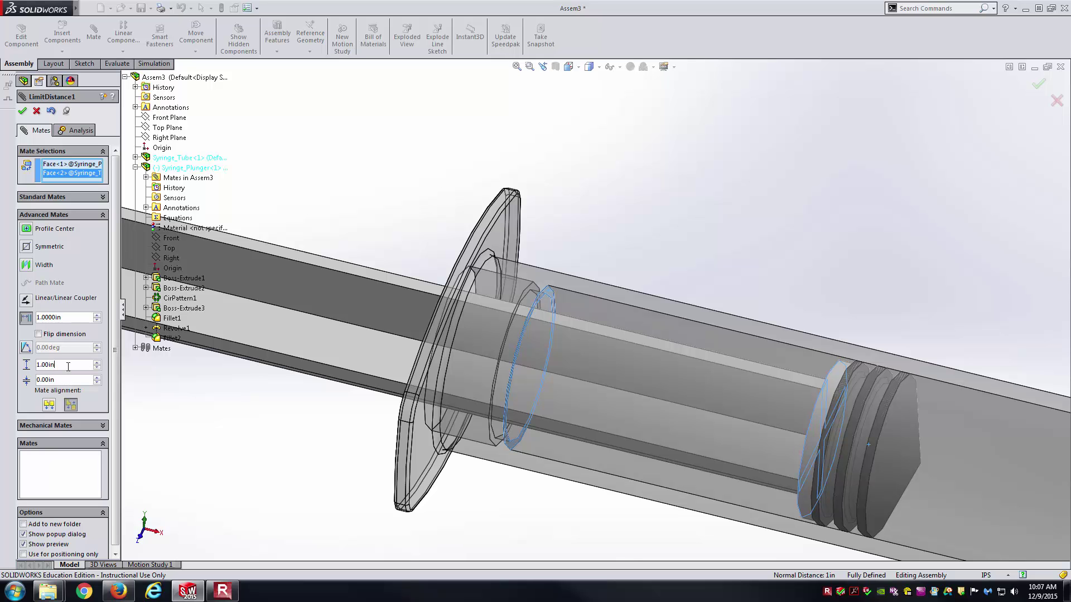
key("Return")
- Set the maximum distance to 2.75in and accept the LimitDistance1 mate
scroll(449, 472, "up", 3)
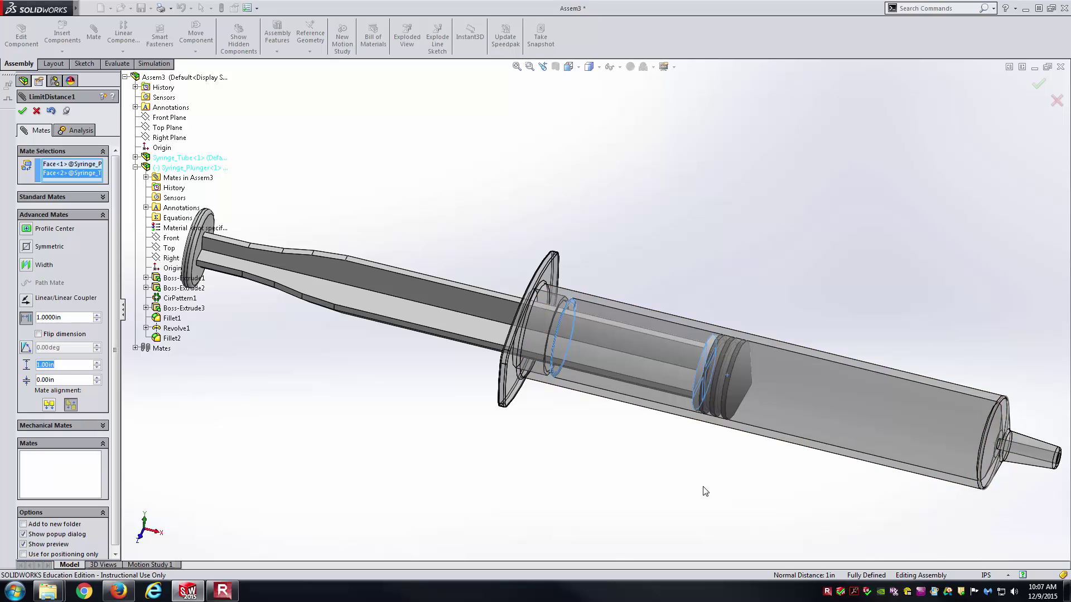
key("f")
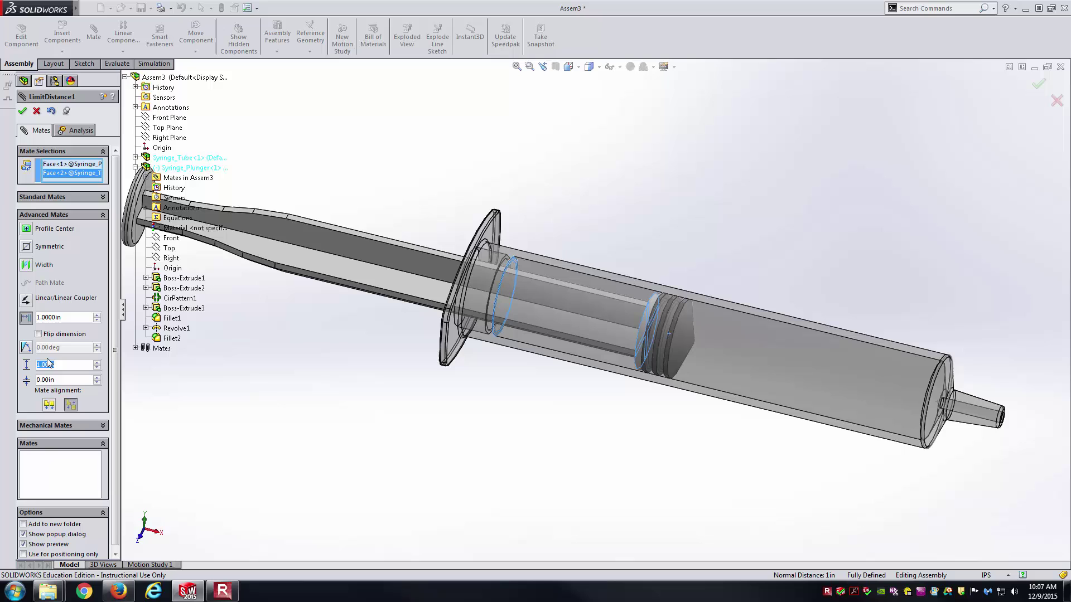
type("2.75")
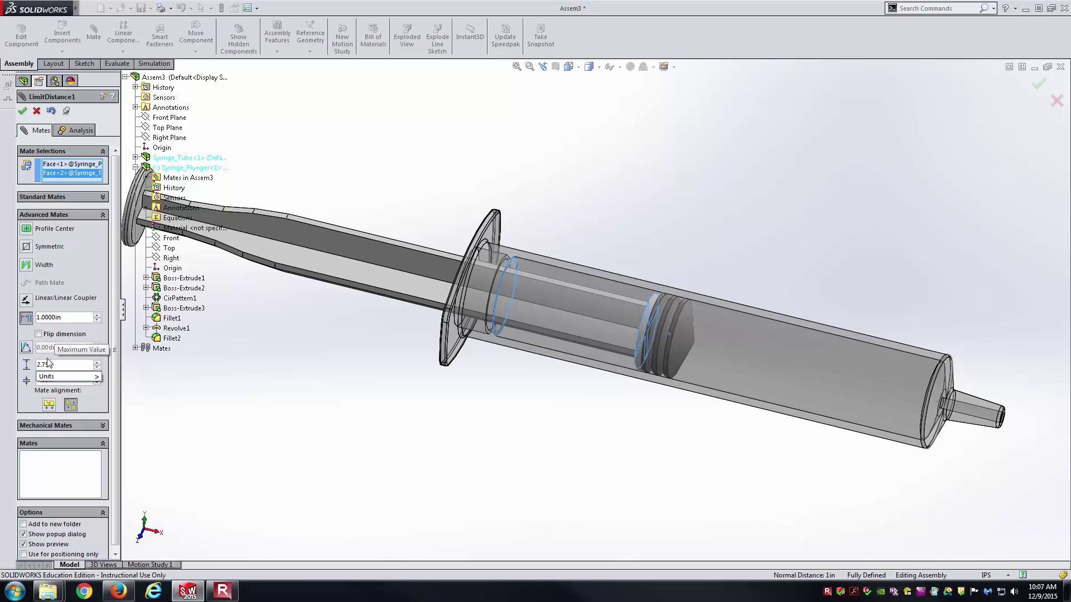
key("Return")
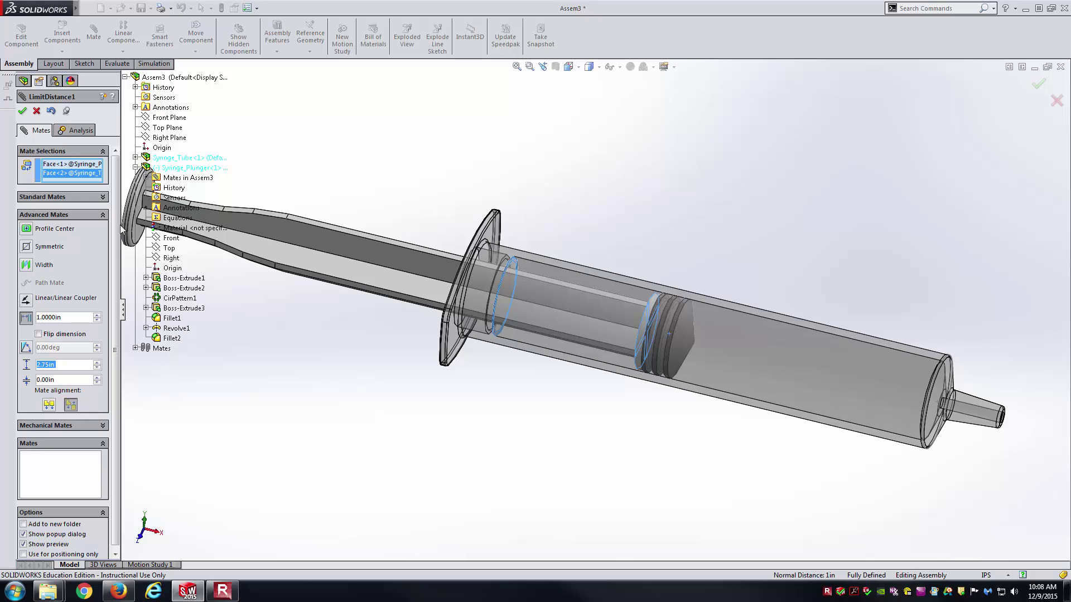
left_click(23, 112)
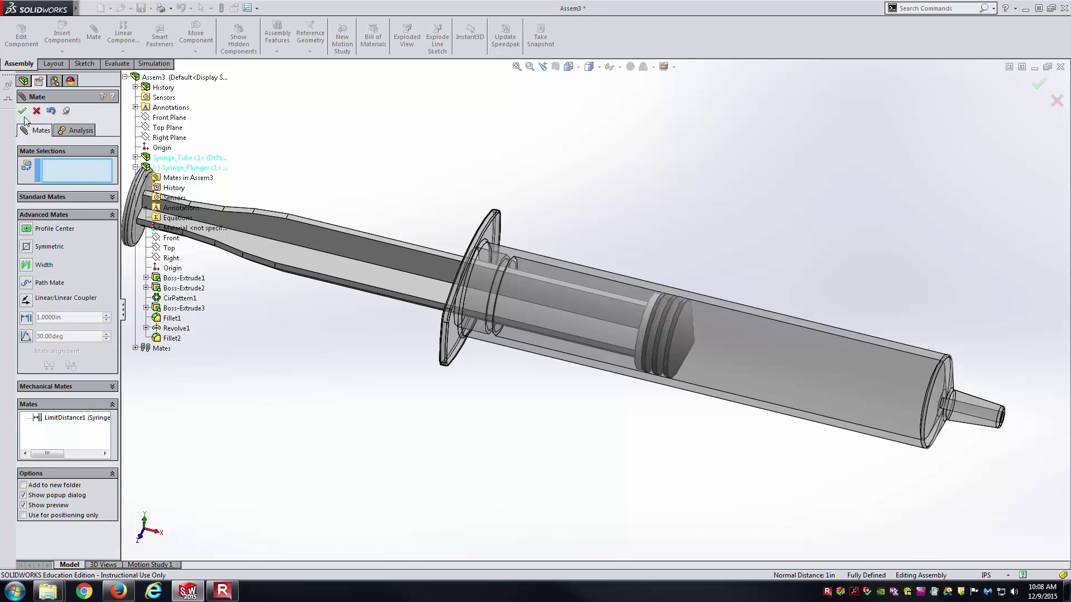
- In Isometric view, drag the plunger back toward the open end, then push it in to its travel limit
left_click(23, 112)
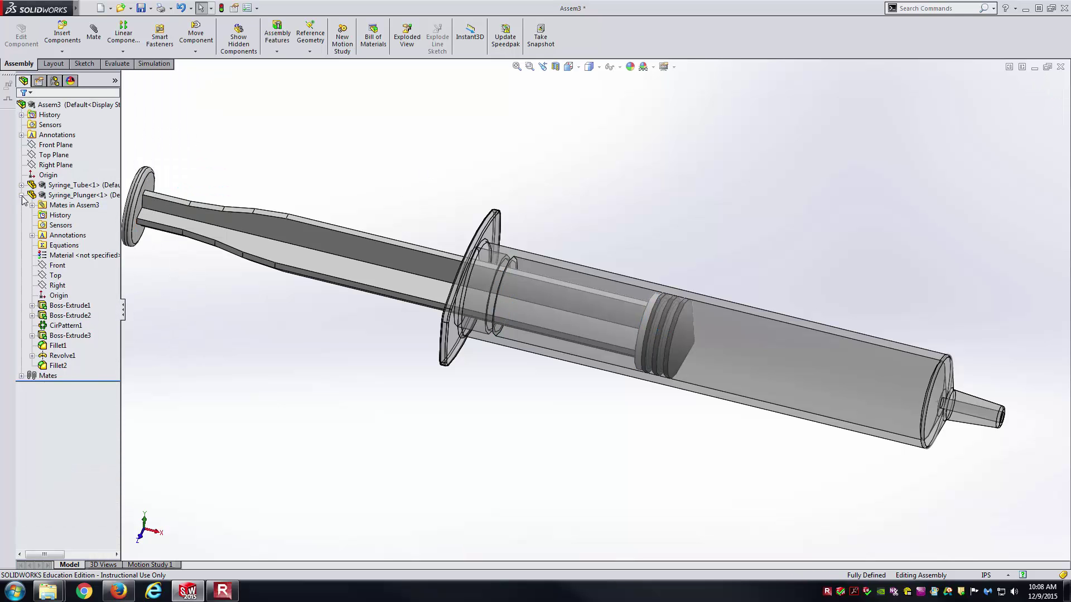
key("ctrl+7")
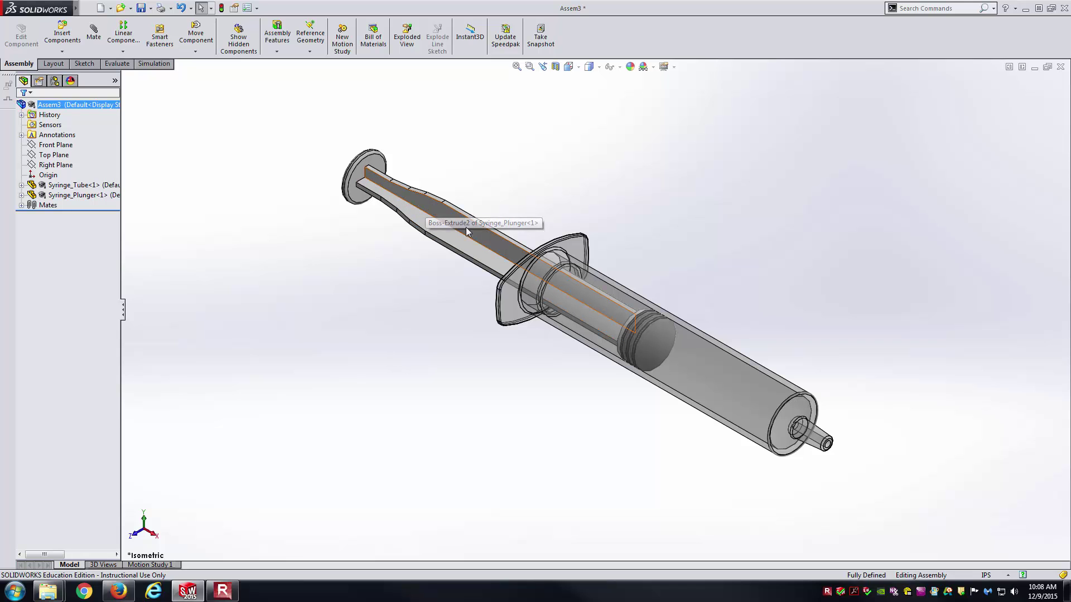
left_click(497, 243)
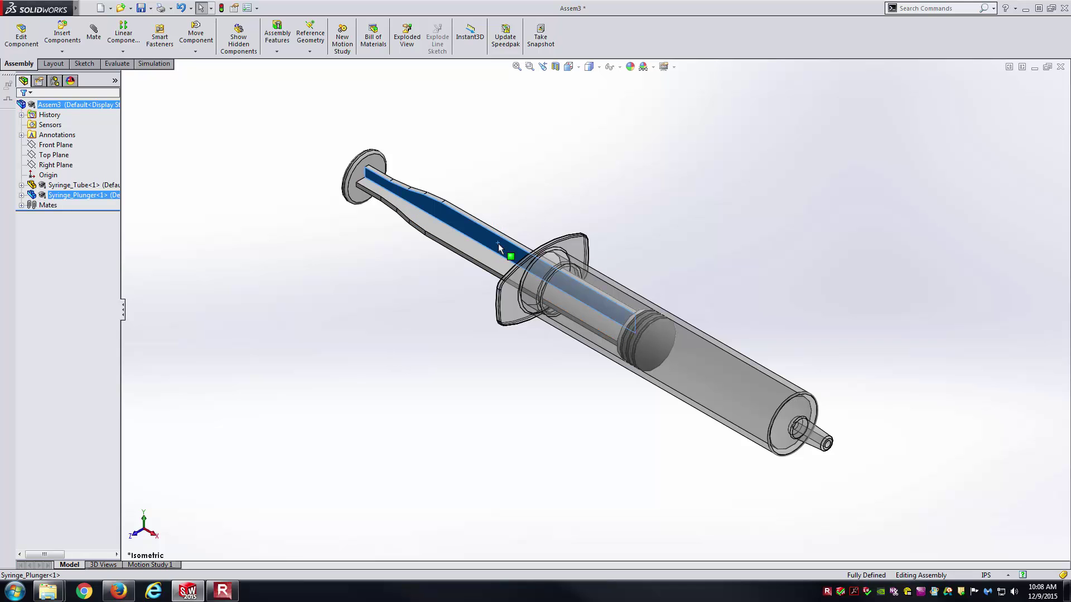
left_click_drag(498, 243, 363, 132)
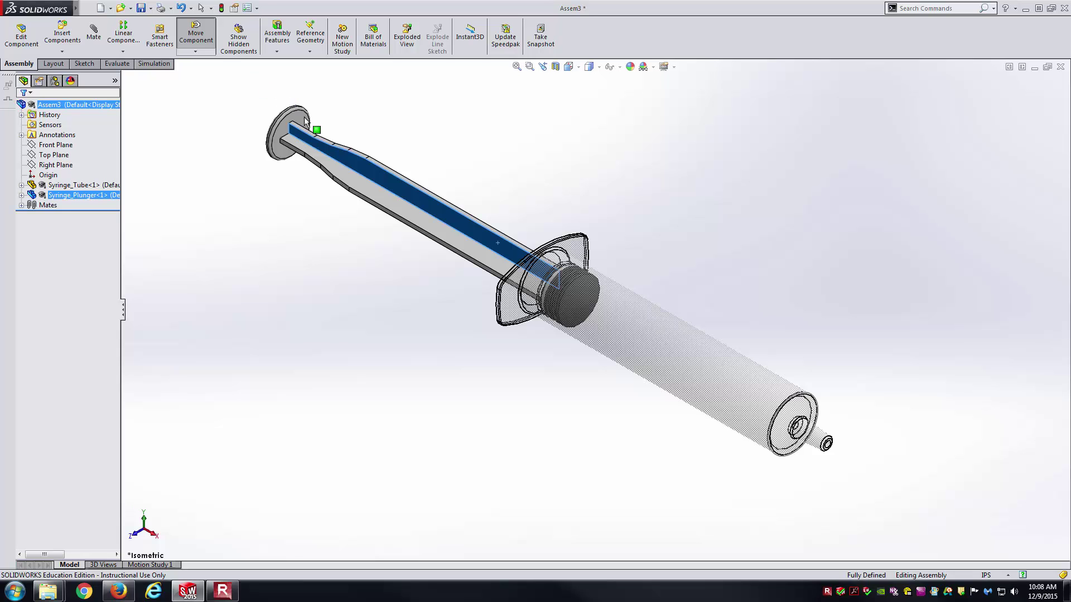
left_click_drag(398, 182, 516, 267)
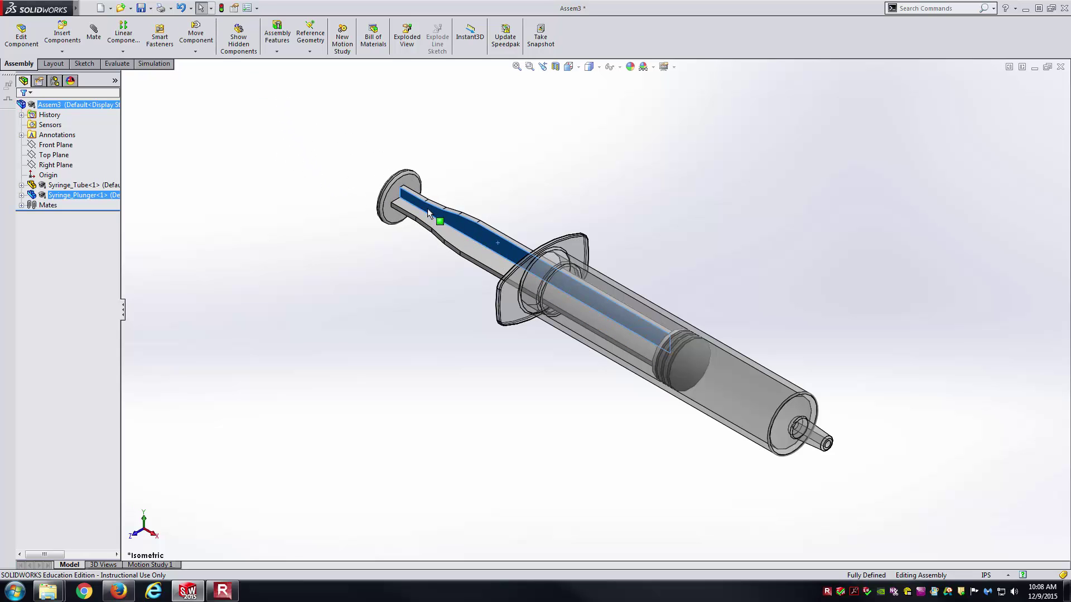
left_click_drag(427, 210, 574, 340)
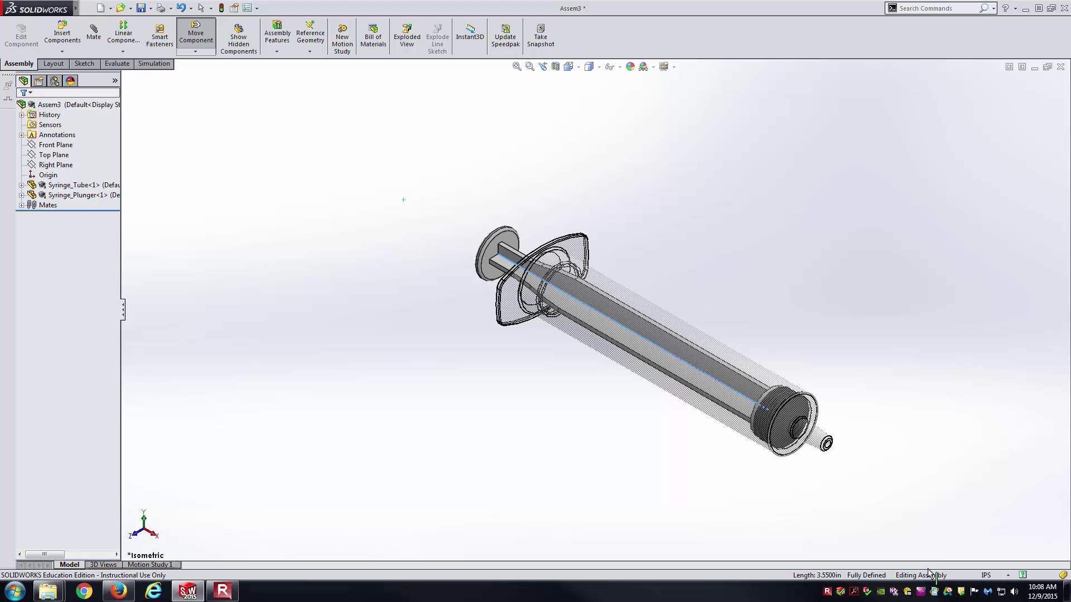
key("Escape")
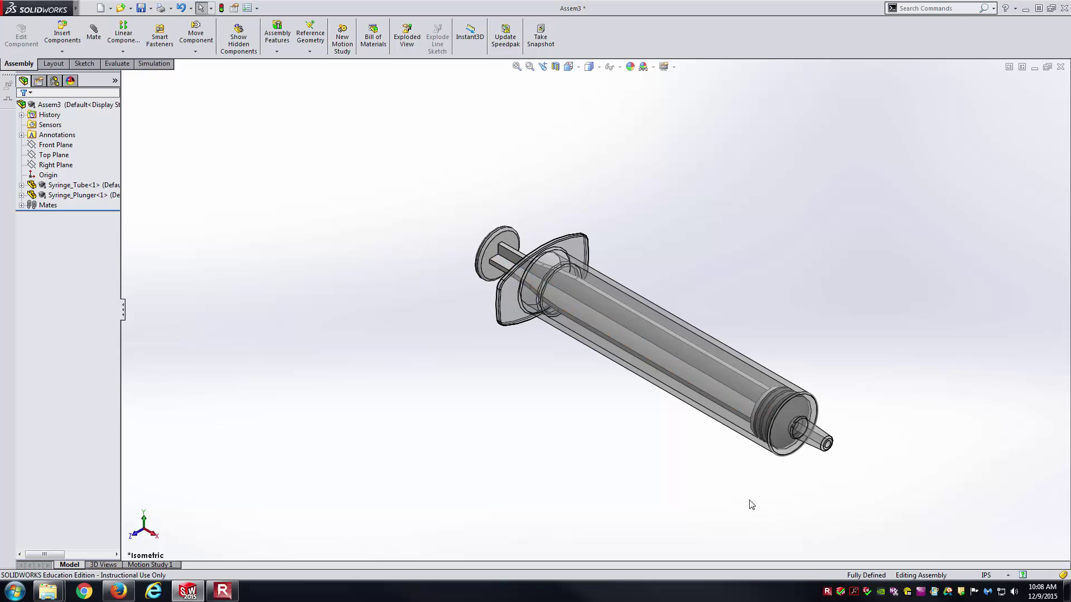
- Check the plunger near the nozzle in Front view, then pull it partway back out in Isometric
key("ctrl+1")
scroll(792, 296, "down", 8)
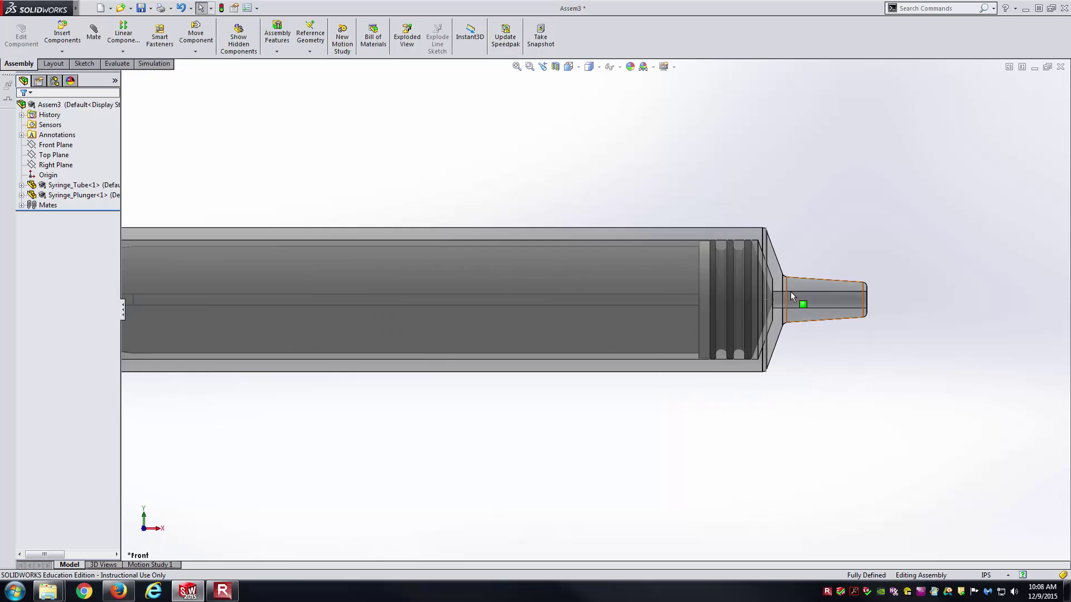
scroll(724, 329, "down", 2)
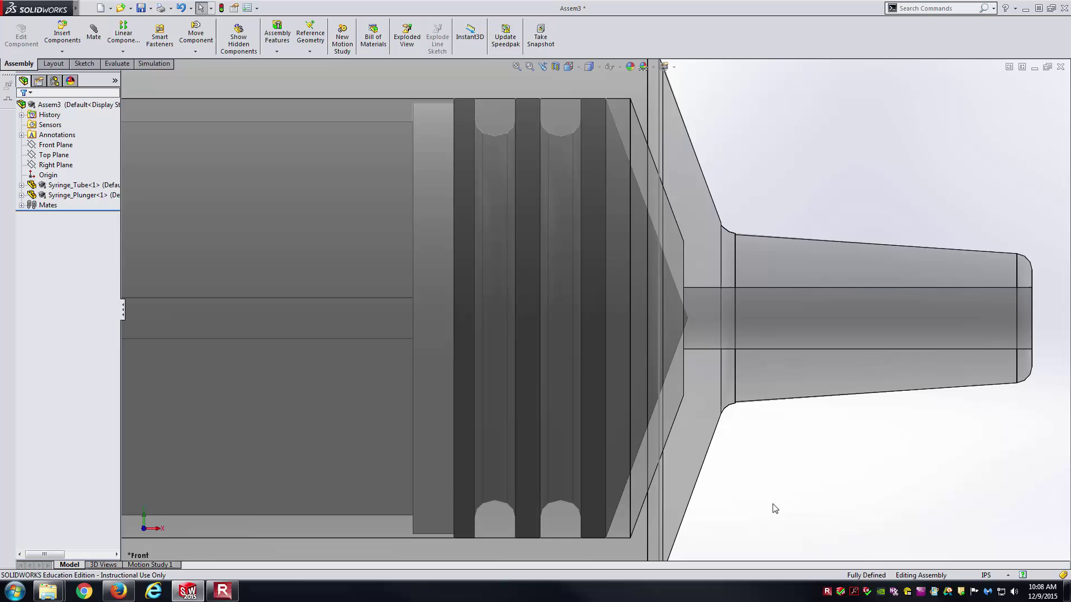
key("ctrl+7")
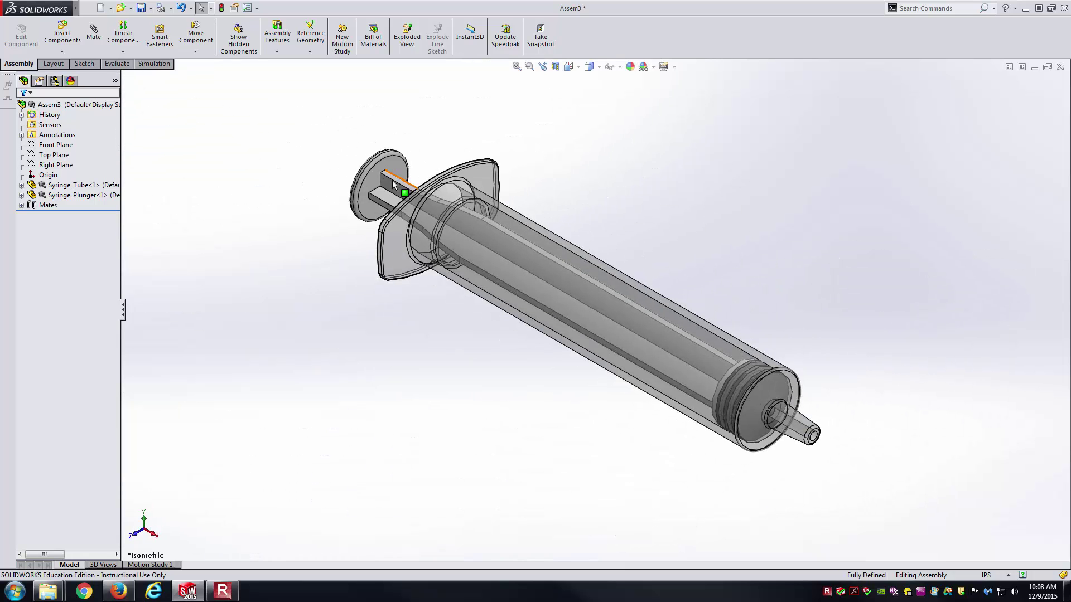
mouse_move(393, 180)
left_mouse_down()
mouse_move(212, 70)
mouse_move(60, 42)
mouse_move(329, 210)
mouse_move(390, 275)
mouse_move(61, 43)
mouse_move(433, 293)
mouse_move(133, 112)
mouse_move(223, 201)
left_mouse_up()
left_click(270, 356)
key("ctrl+7")
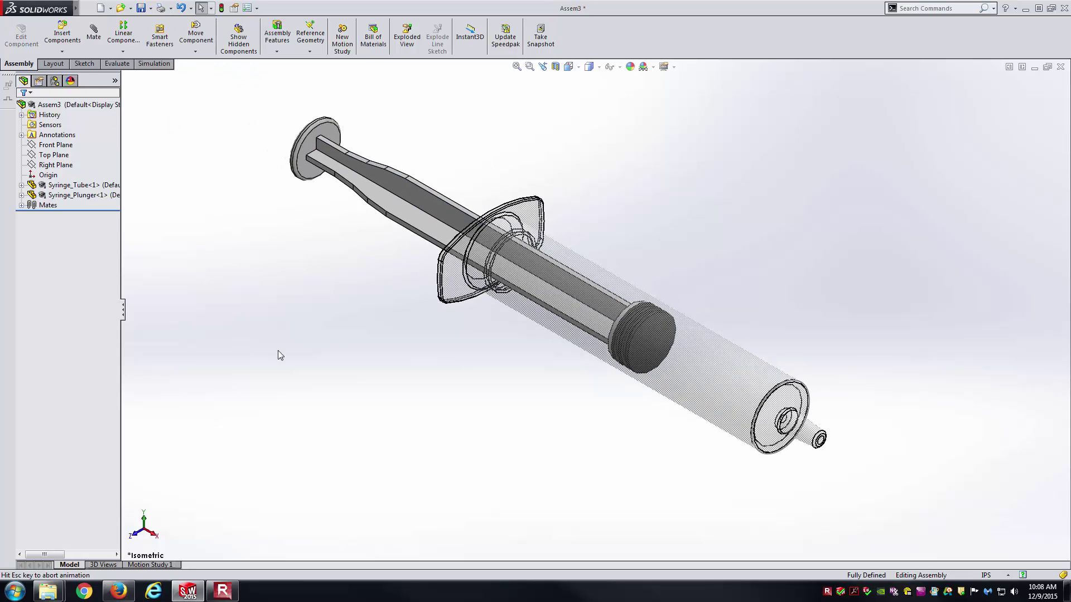
- Close the syringe assembly without saving and create a new assembly document
left_click(1060, 66)
left_click(542, 307)
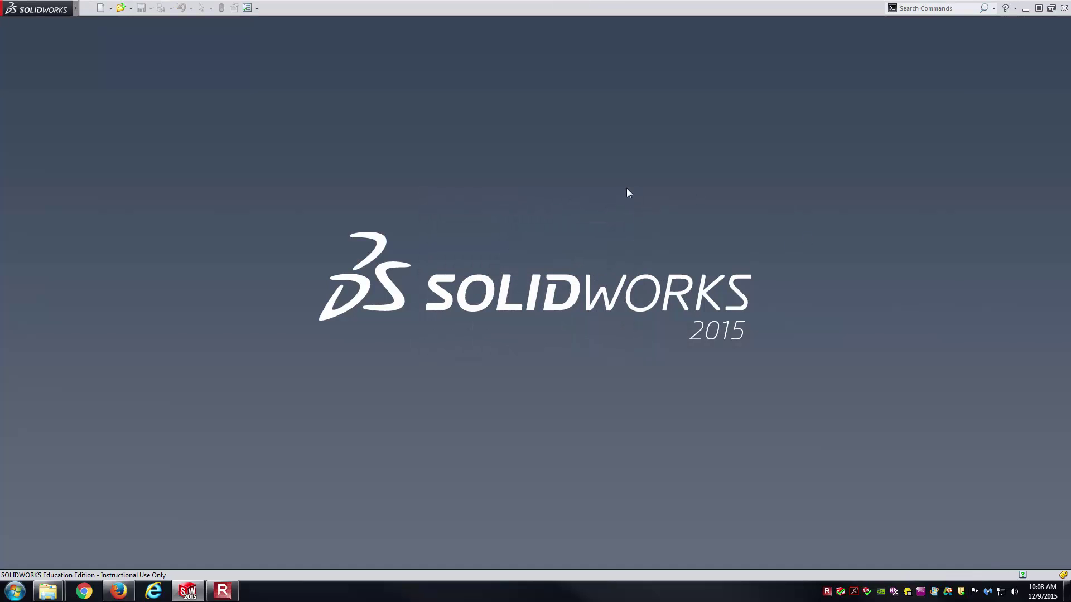
left_click(100, 8)
left_click(274, 159)
double_click(276, 163)
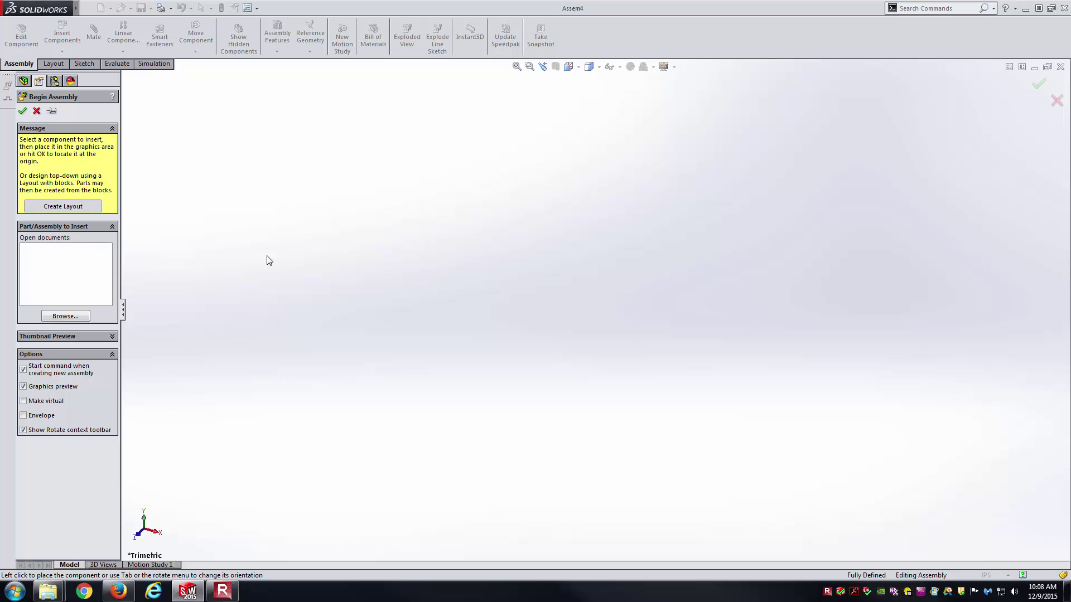
- Insert the HingeLeaf part from the Hinge Assembly folder into the new assembly
left_click(65, 316)
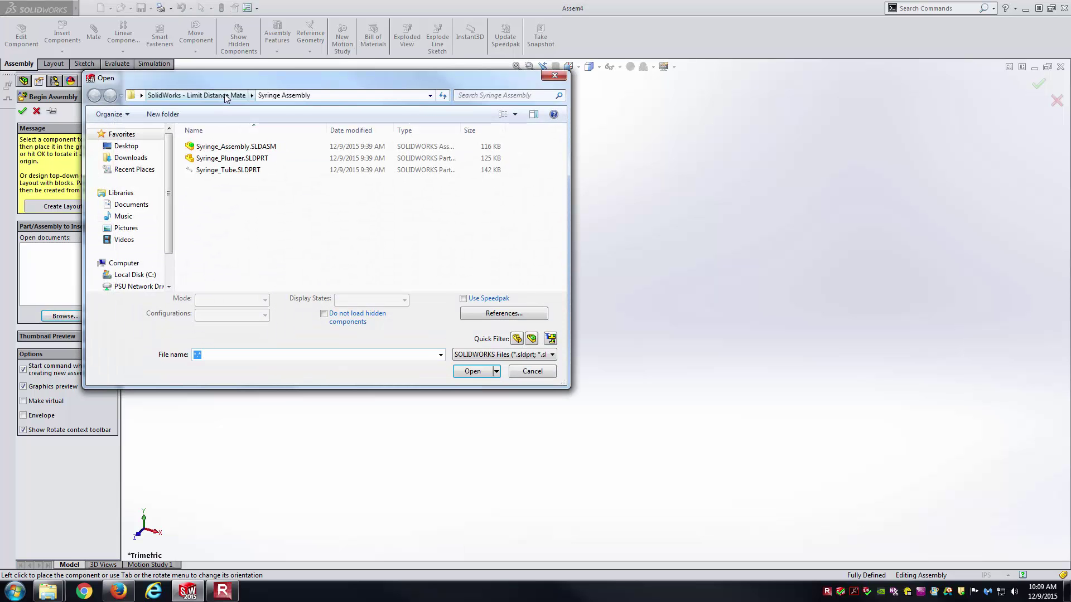
left_click(223, 96)
double_click(255, 147)
double_click(242, 159)
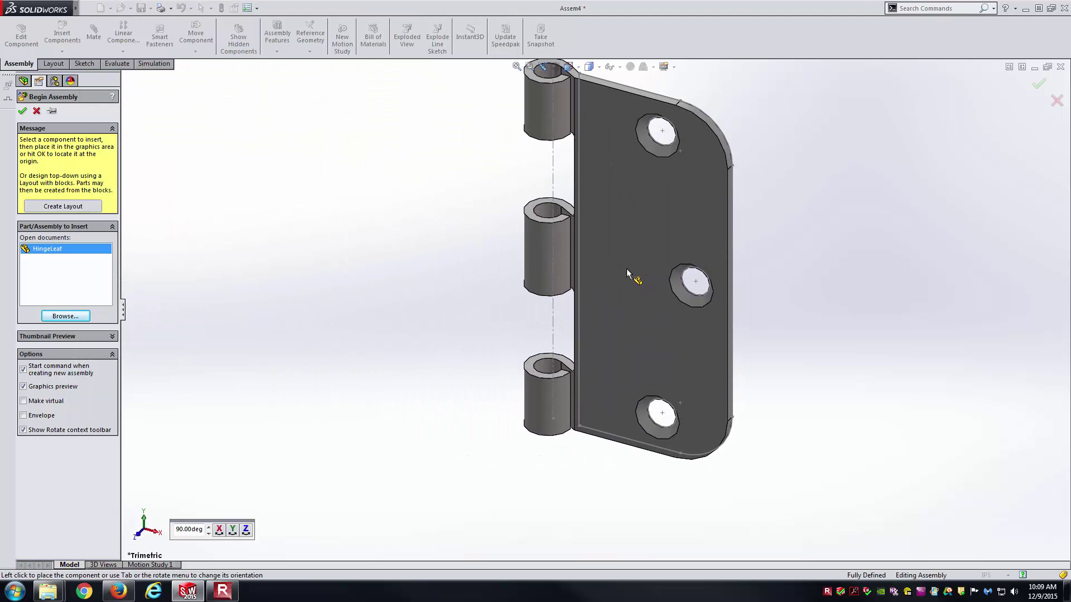
left_click(403, 242)
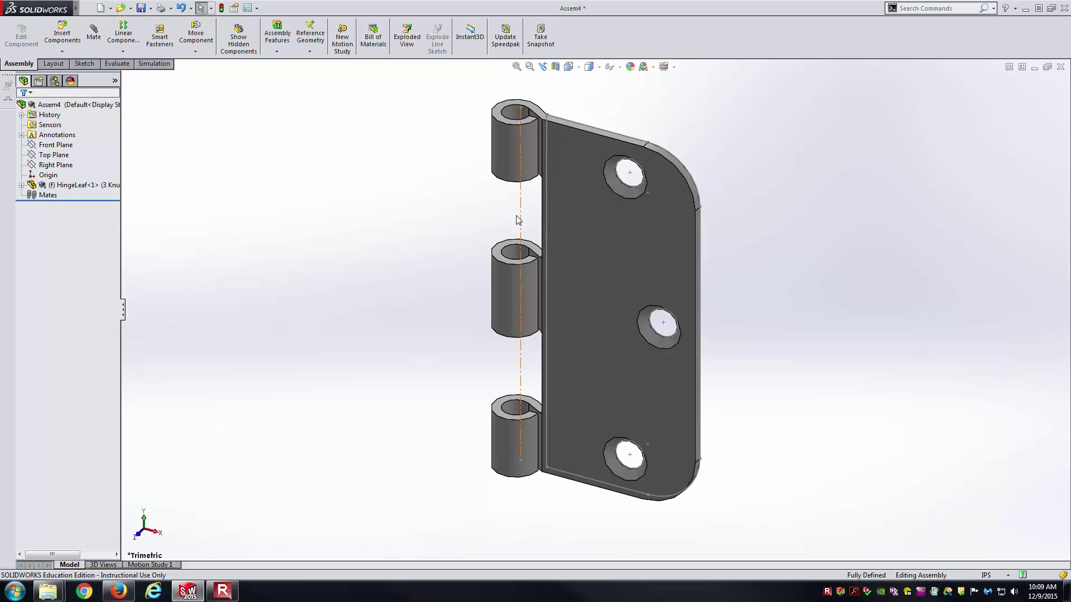
- Hide sketches and float the HingeLeaf component so it is no longer fixed
mouse_move(39, 7)
left_click(129, 8)
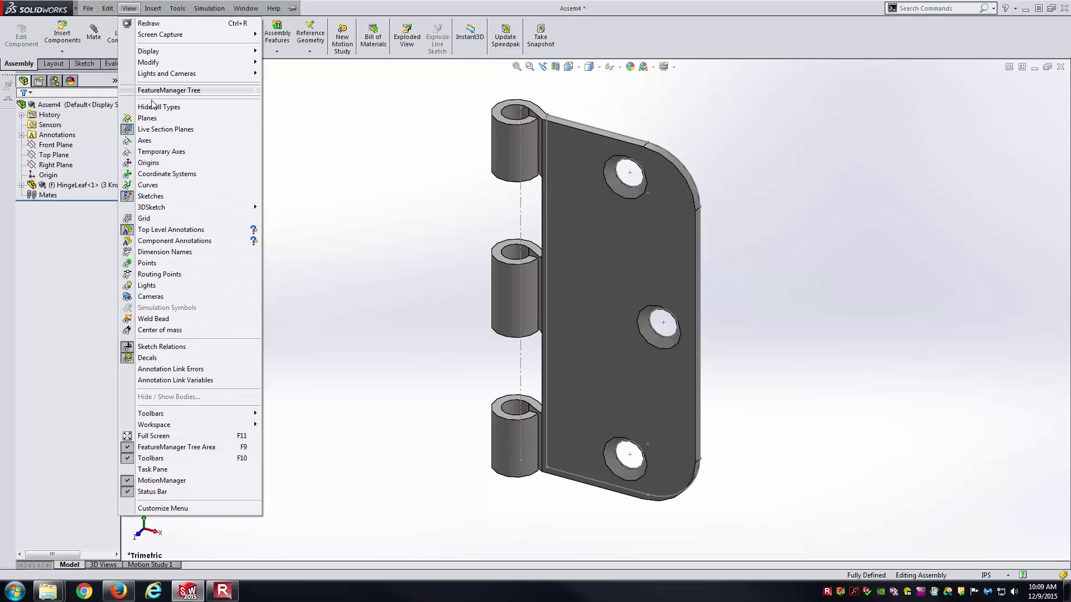
left_click(149, 196)
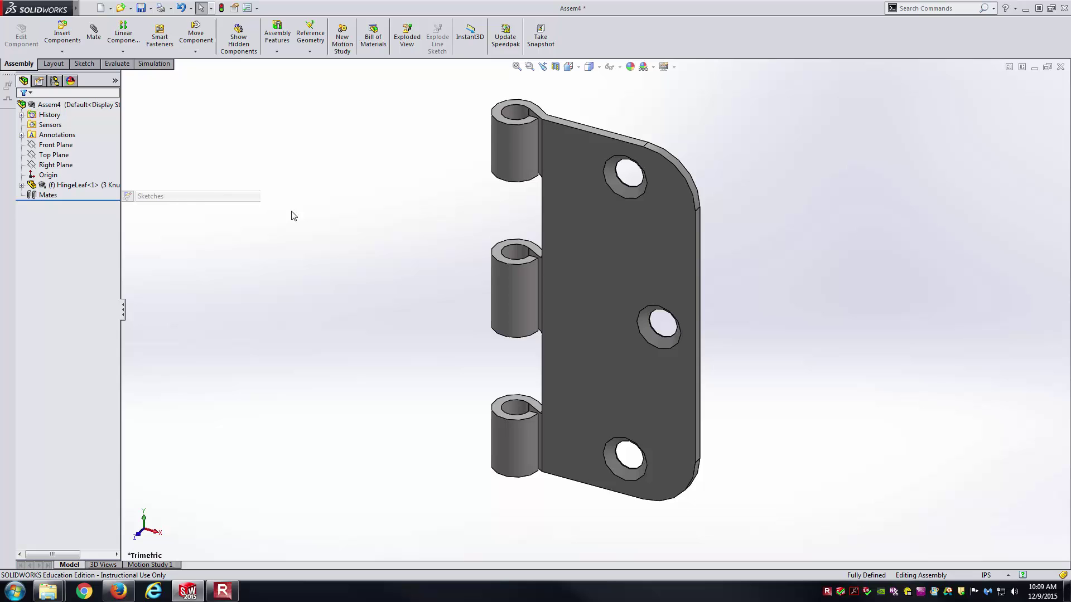
right_click(83, 184)
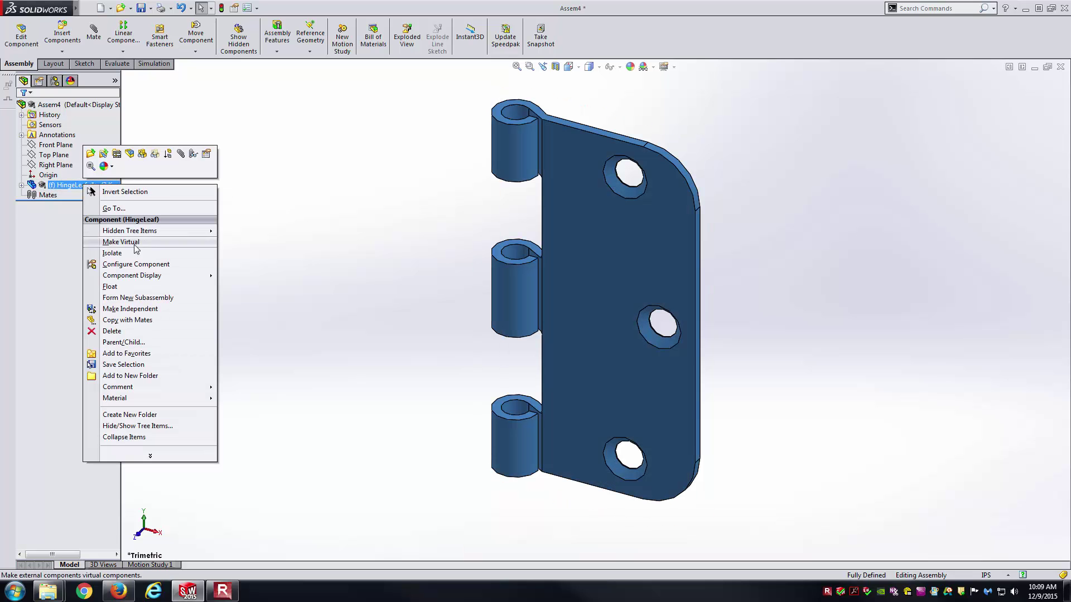
left_click(121, 288)
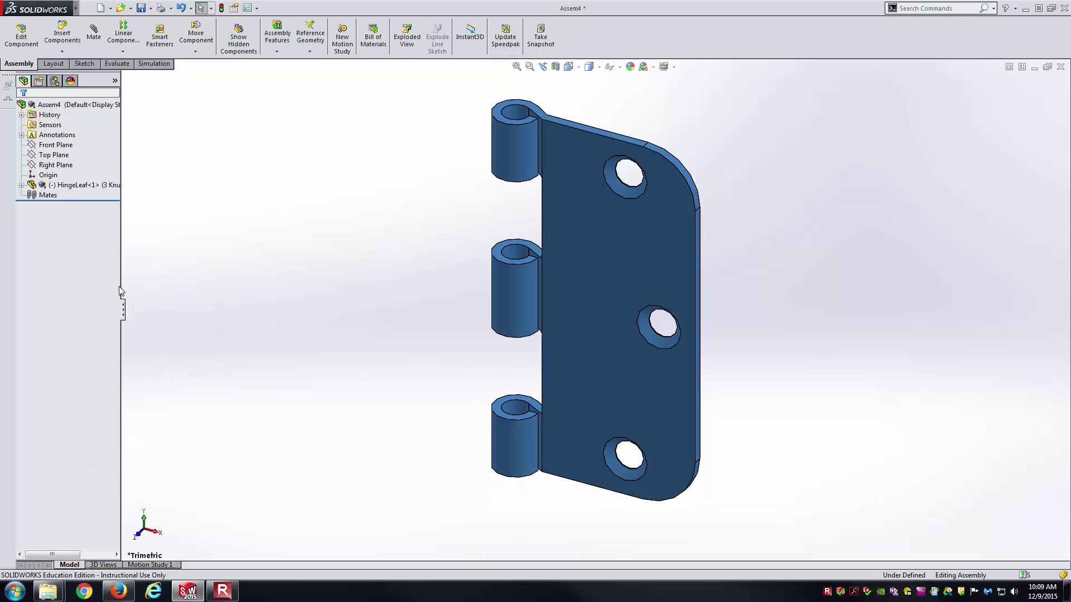
- Mate the HingeLeaf origin coincident with the assembly origin, then fit it in Isometric view
left_click(21, 185)
left_click(45, 175)
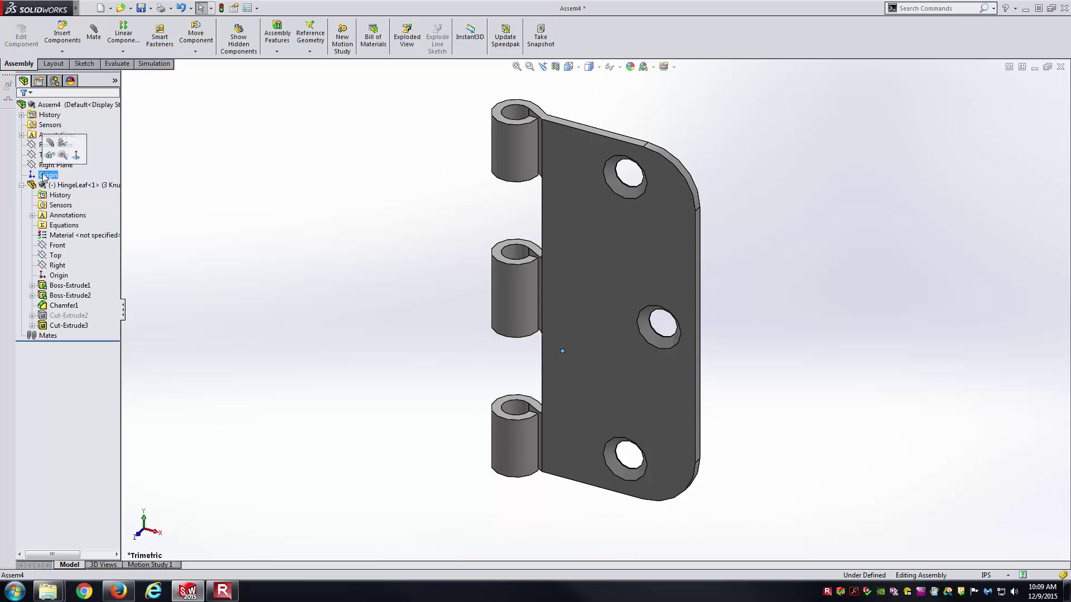
left_click(59, 276, "ctrl")
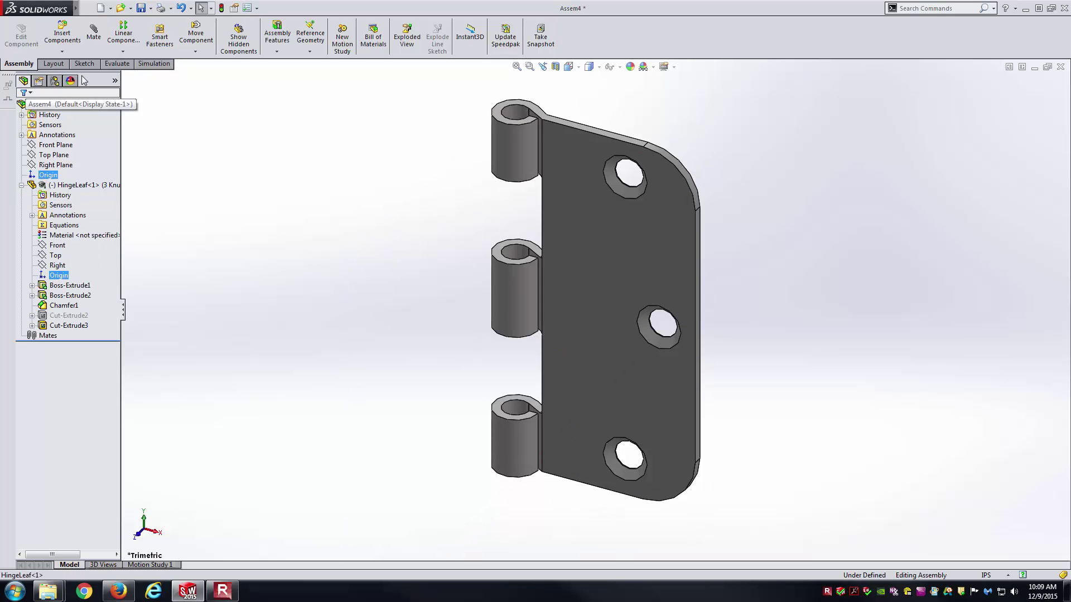
left_click(93, 34)
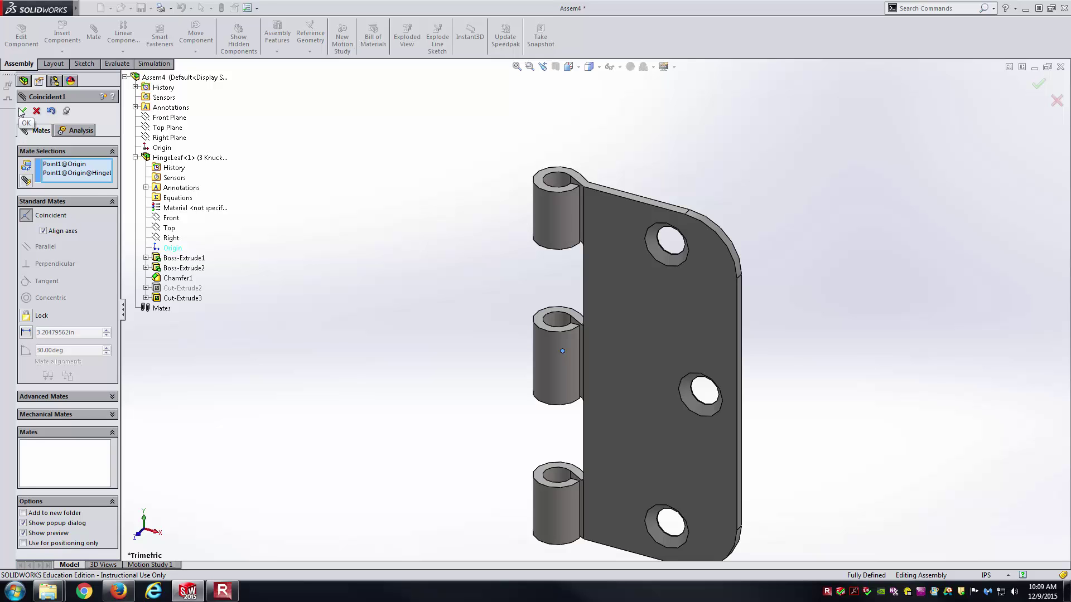
left_click(22, 111)
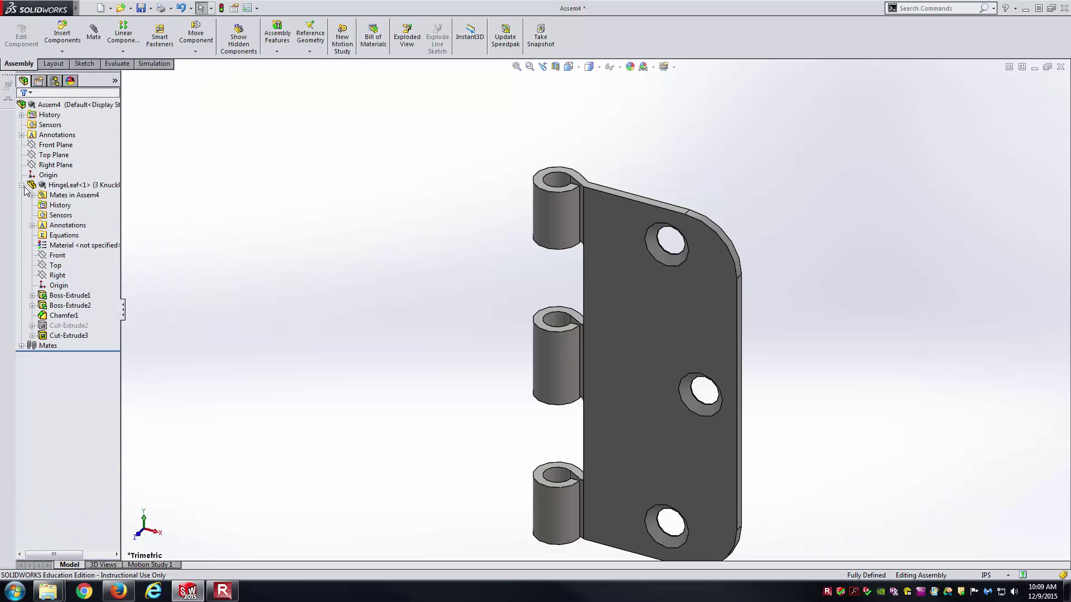
key("shift+c")
key("f")
key("ctrl+7")
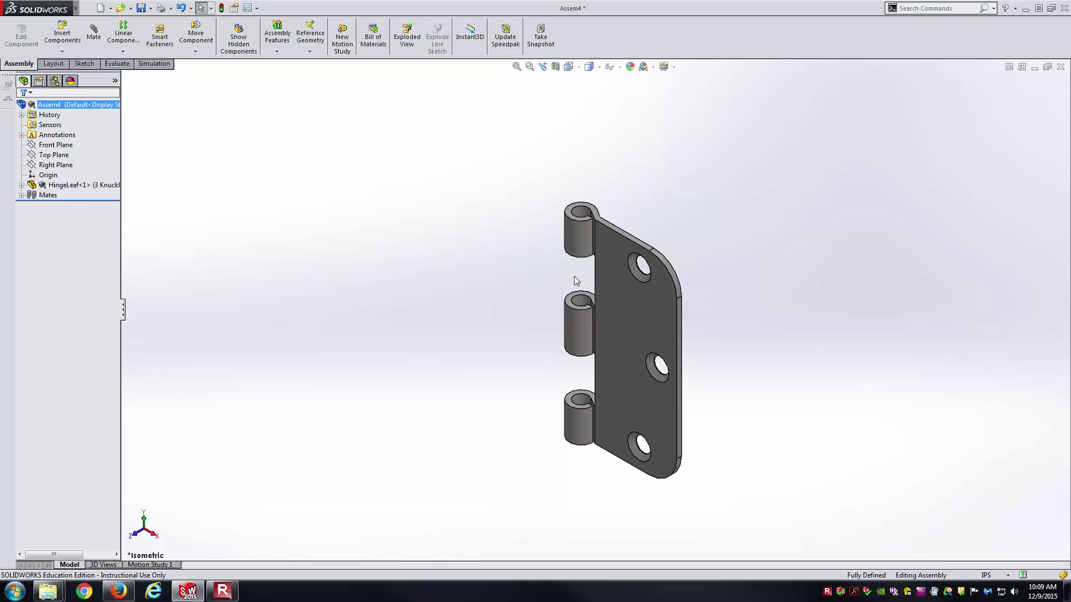
- Copy the hinge leaf to the left and switch the copy to its 2 Knuckles configuration
left_click_drag(631, 322, 411, 301, "ctrl")
left_click(490, 495)
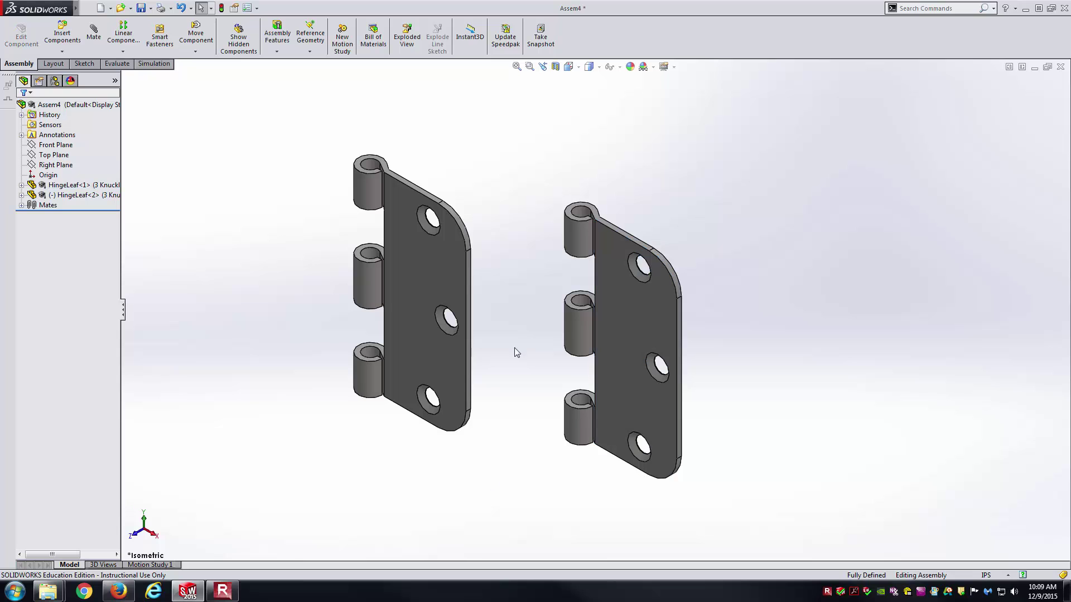
left_click(414, 263)
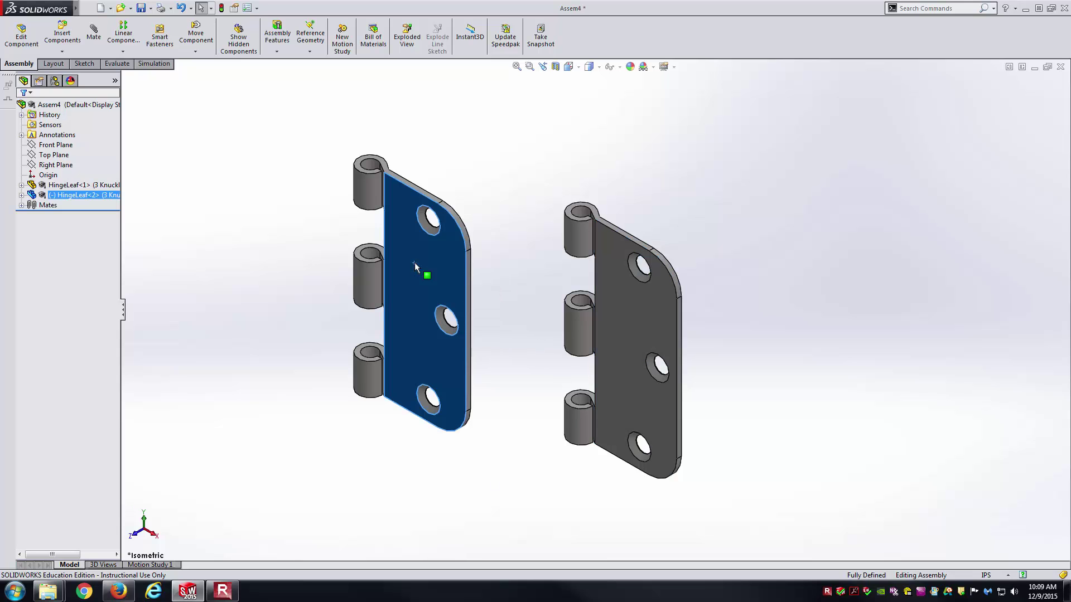
right_click(414, 262)
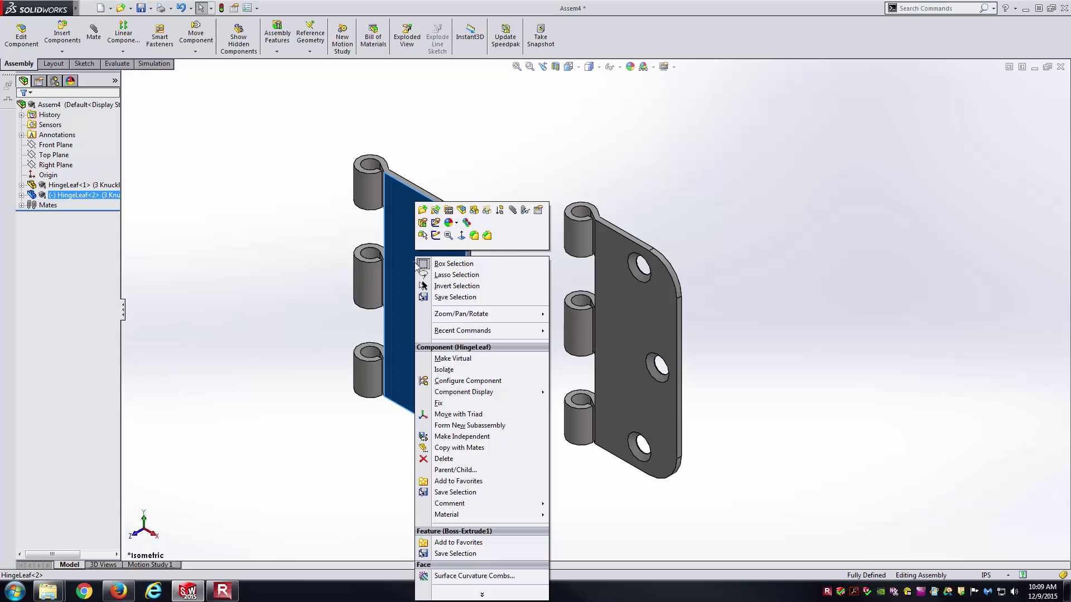
left_click(538, 211)
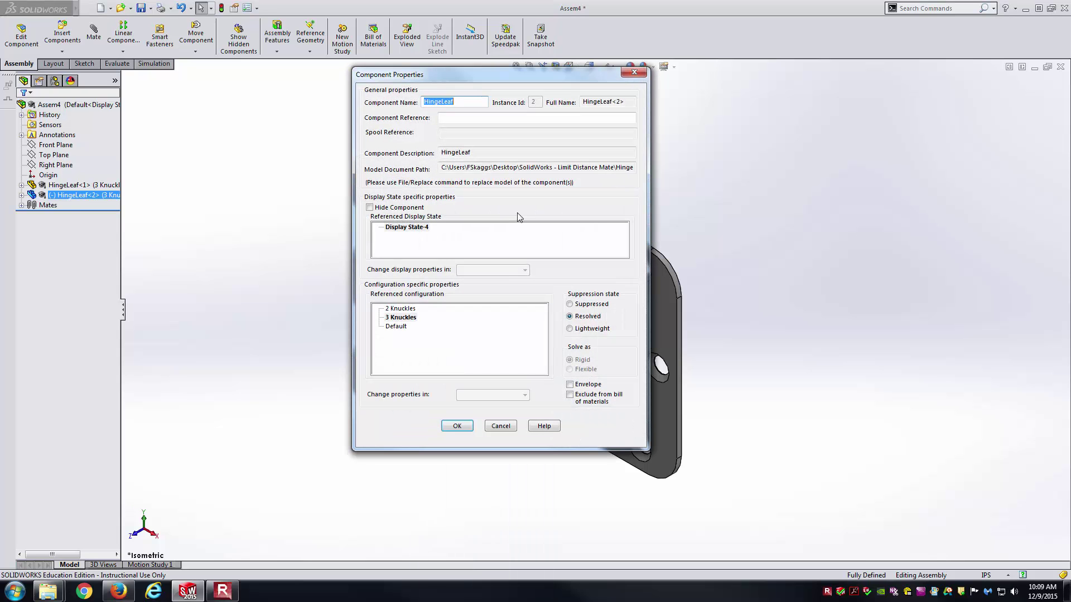
left_click(406, 310)
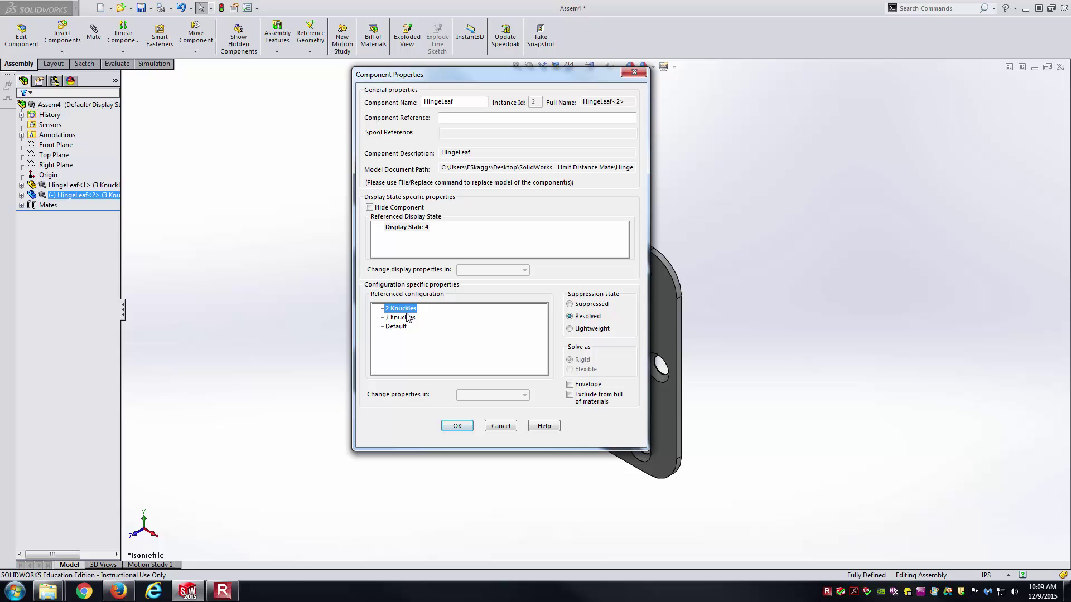
left_click(461, 430)
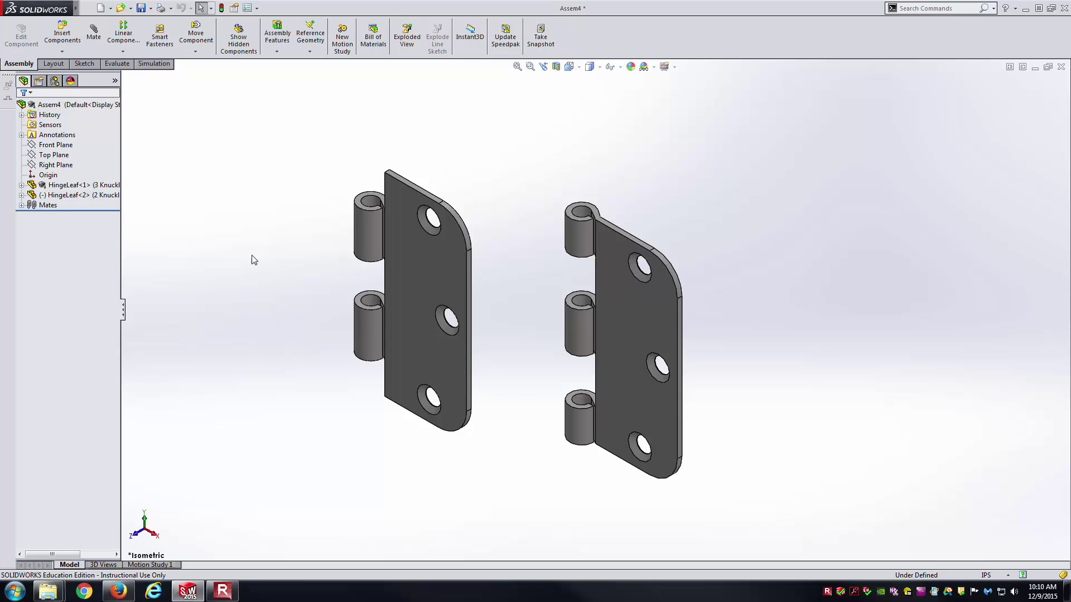
- Rotate the copied 2-knuckle leaf around so it faces the opposite way
left_click(195, 51)
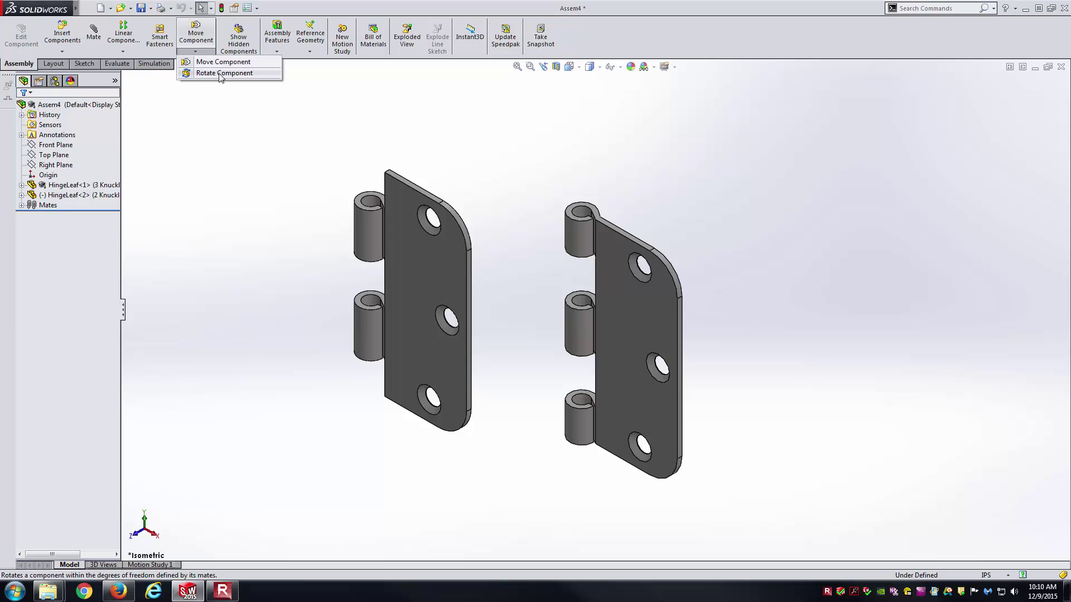
left_click(220, 73)
left_click_drag(444, 317, 373, 169)
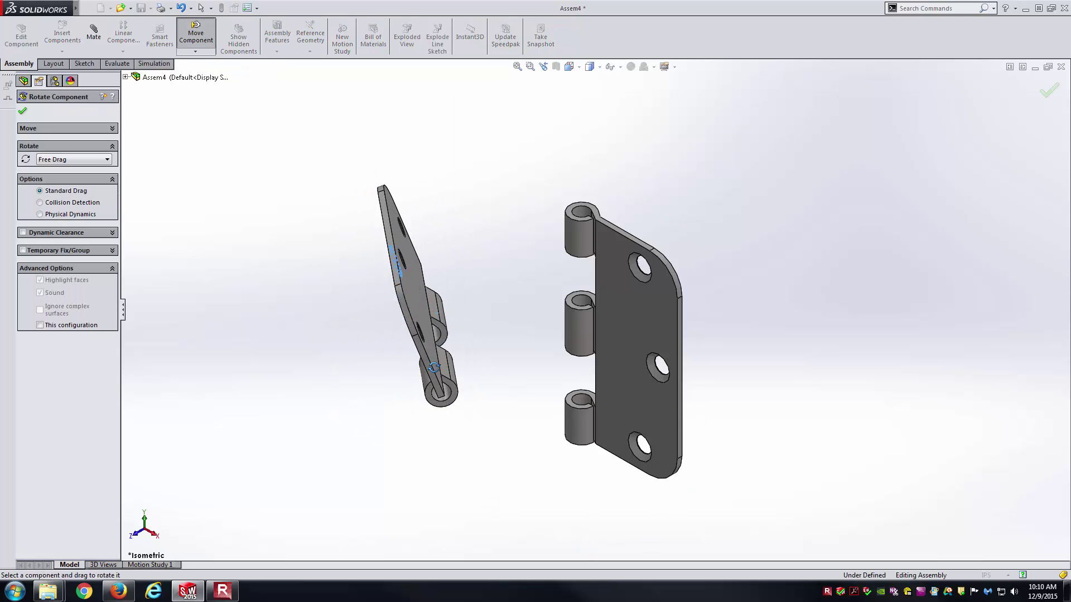
left_click_drag(434, 367, 409, 252)
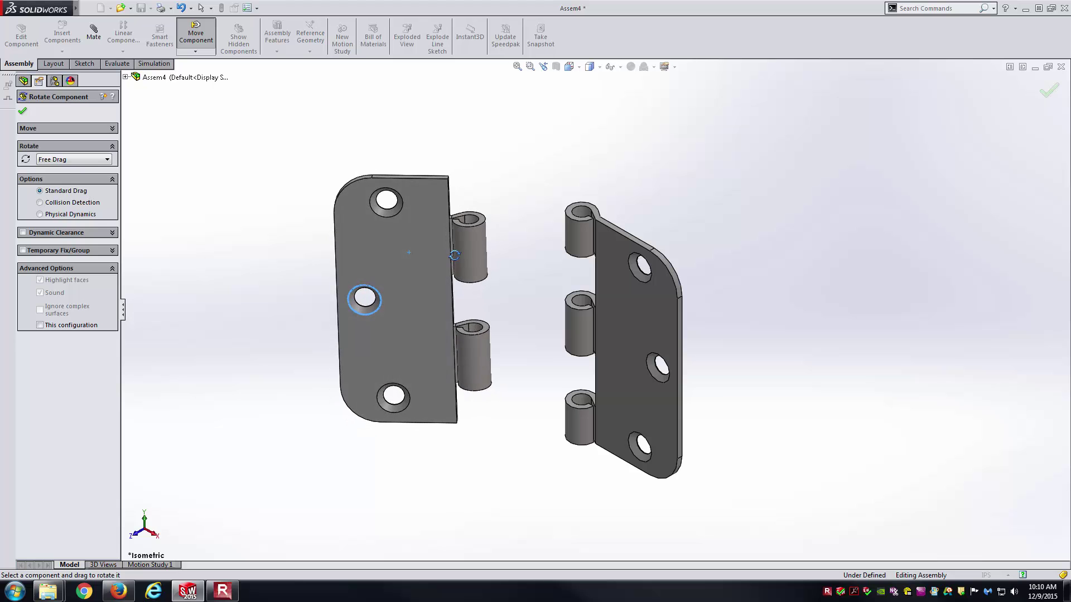
left_click(23, 112)
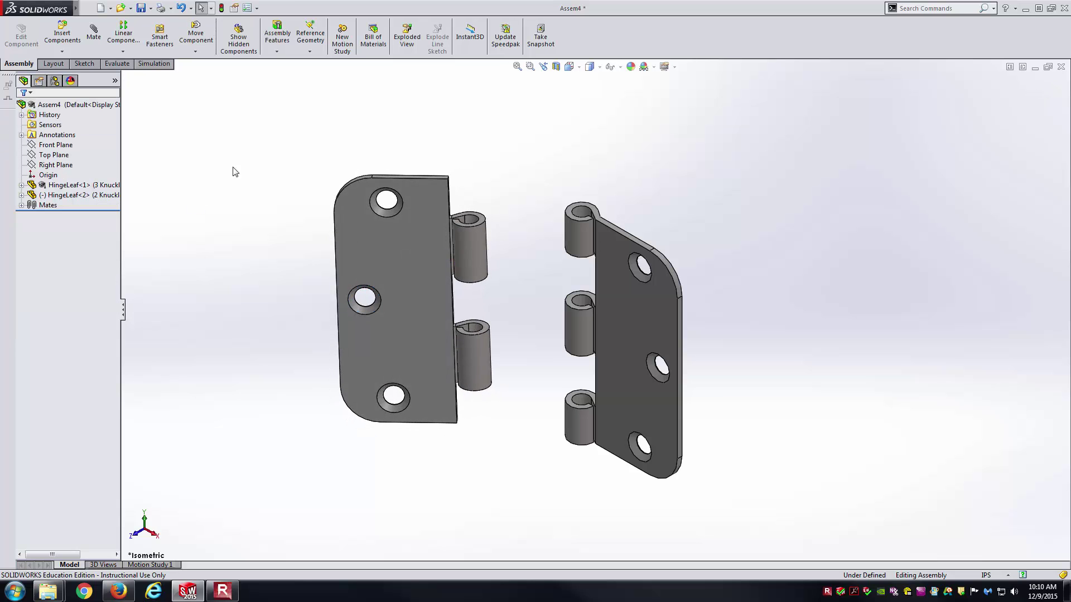
- Mate the two leaves' knuckle faces concentric and slide the second leaf so the knuckles interleave
left_click(93, 36)
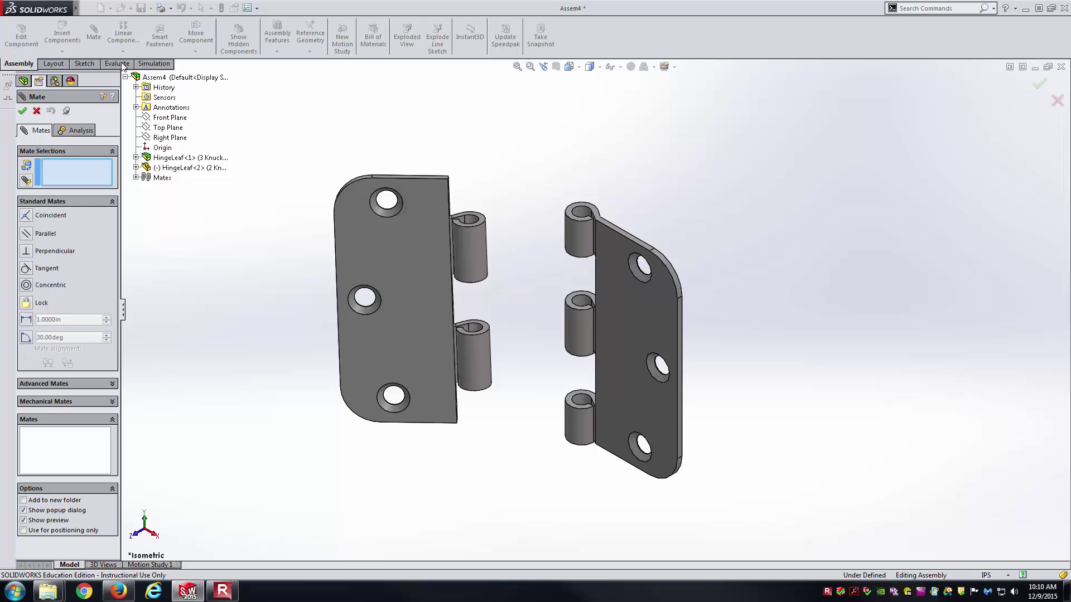
left_click(473, 257)
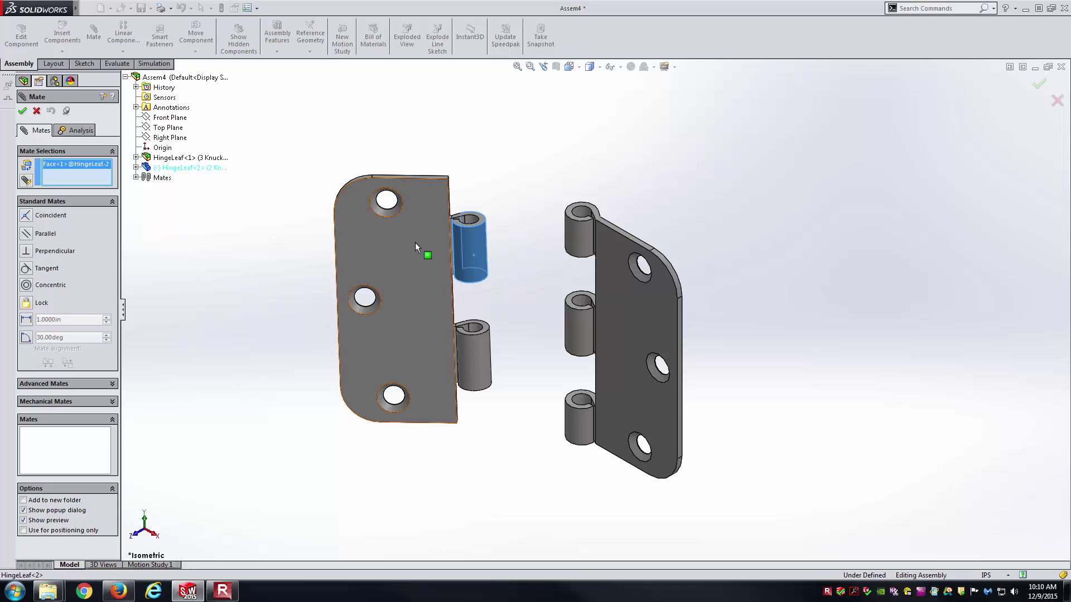
left_click(577, 250)
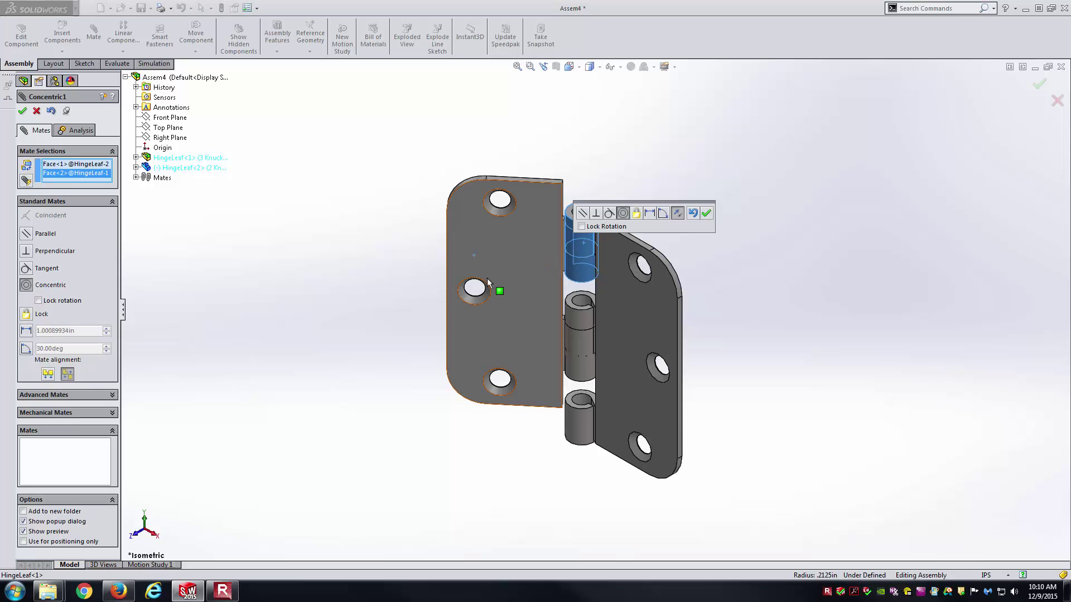
key("Return")
key("Return")
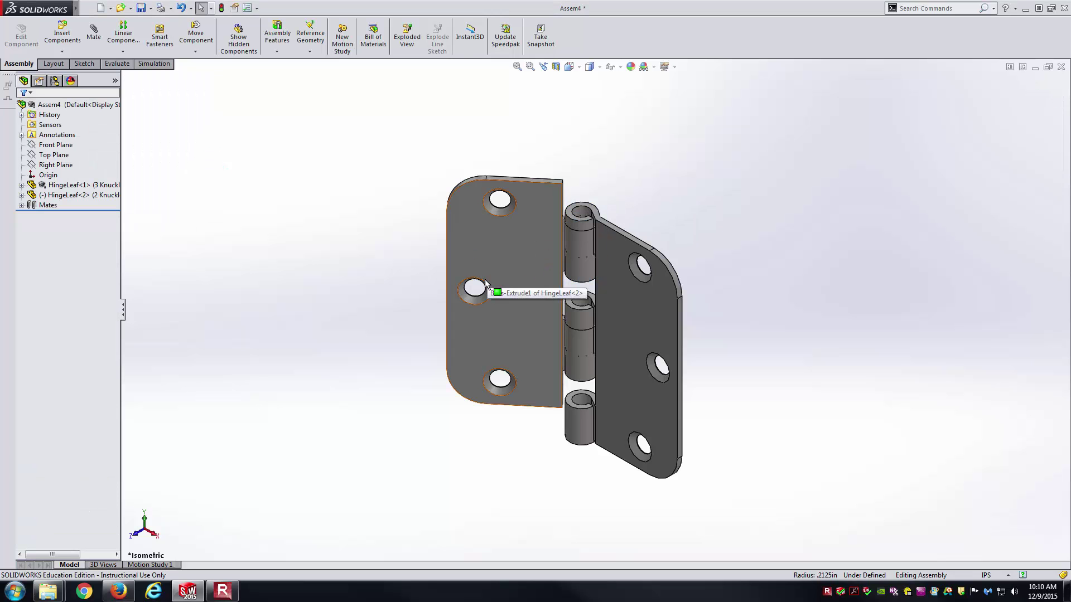
key("ctrl+1")
left_click_drag(581, 268, 566, 304)
key("Escape")
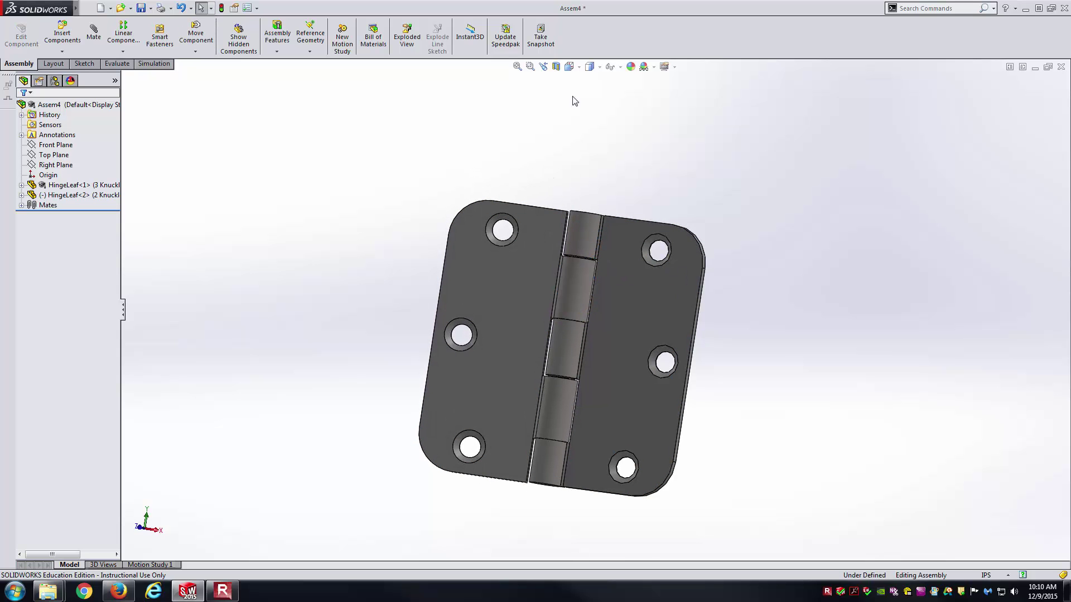
- View the hinge from the Front and zoom in on the second leaf's middle knuckle to inspect its gaps
left_click(569, 67)
left_click(584, 103)
scroll(694, 107, "down", 5)
left_click(631, 196)
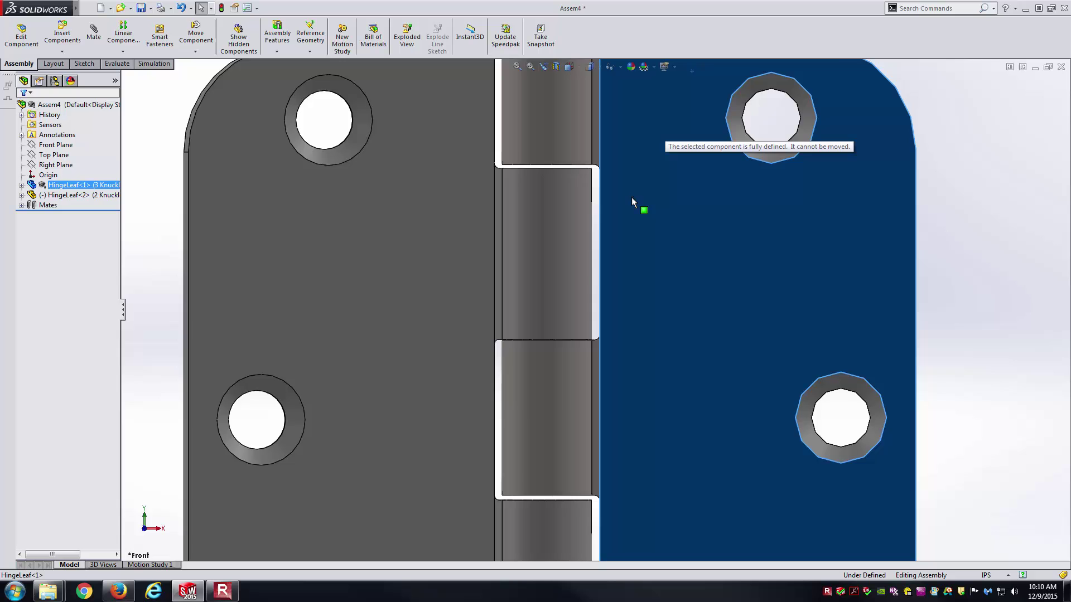
scroll(541, 282, "down", 3)
left_click(517, 280)
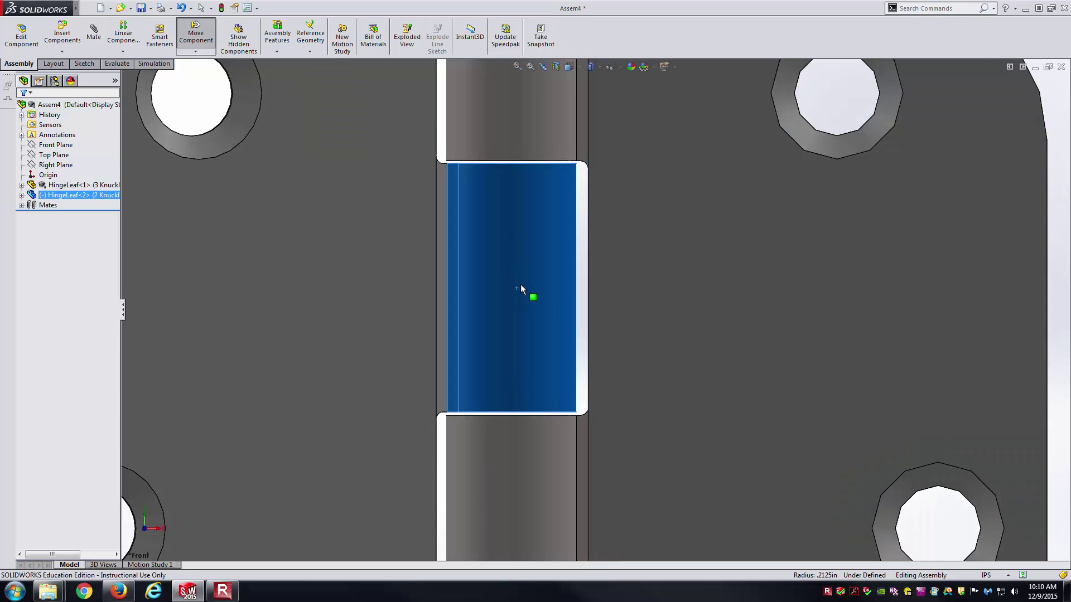
scroll(516, 237, "down", 2)
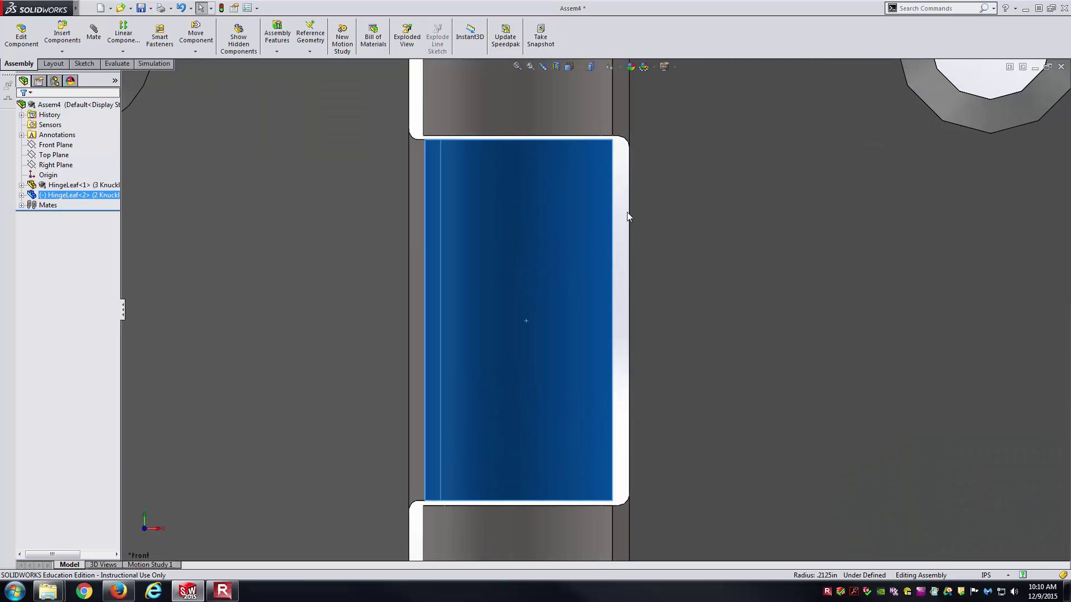
left_click(618, 183)
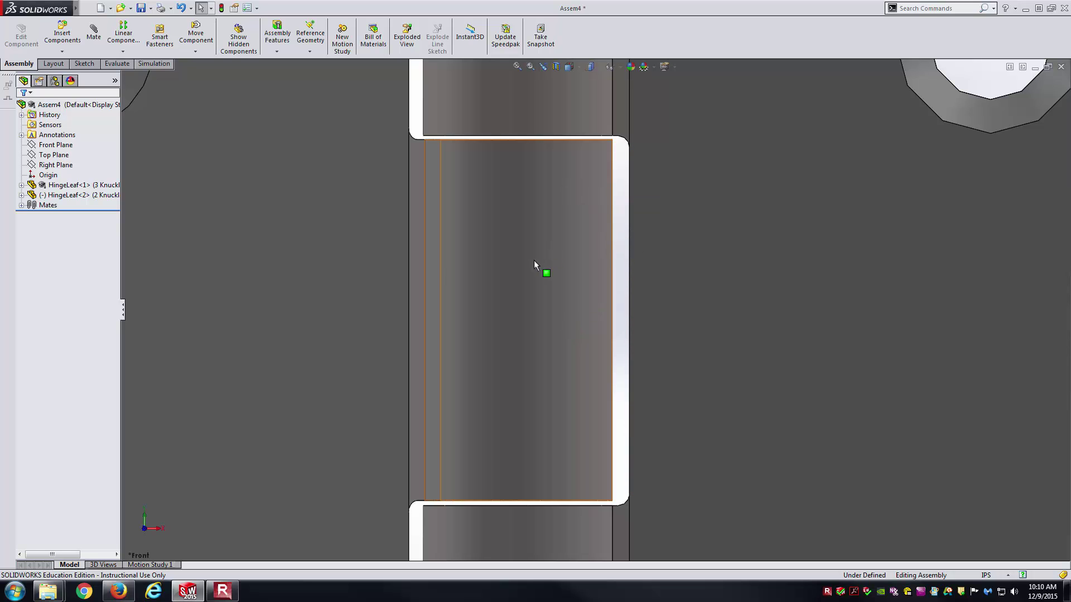
- Start a Width advanced mate and pick two opposite knuckle faces as the width selections
left_click(101, 43)
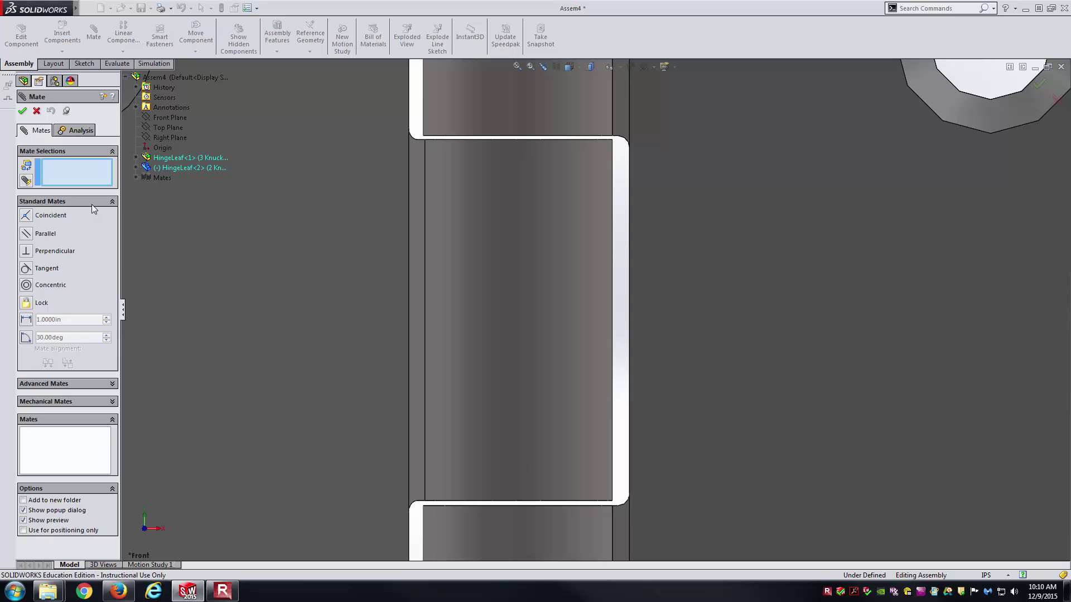
left_click(92, 202)
left_click(93, 216)
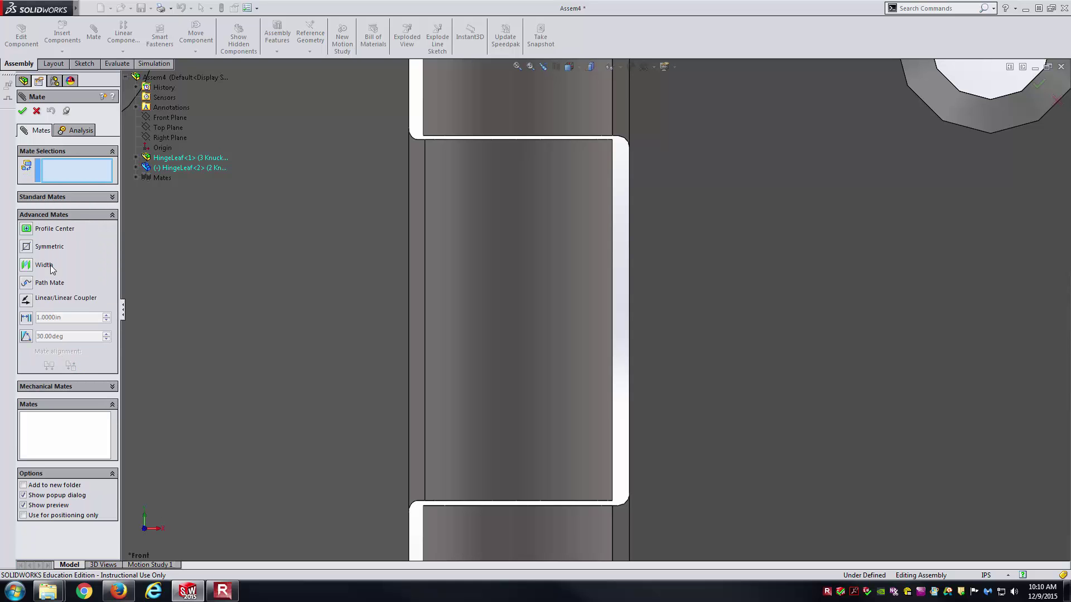
left_click(29, 269)
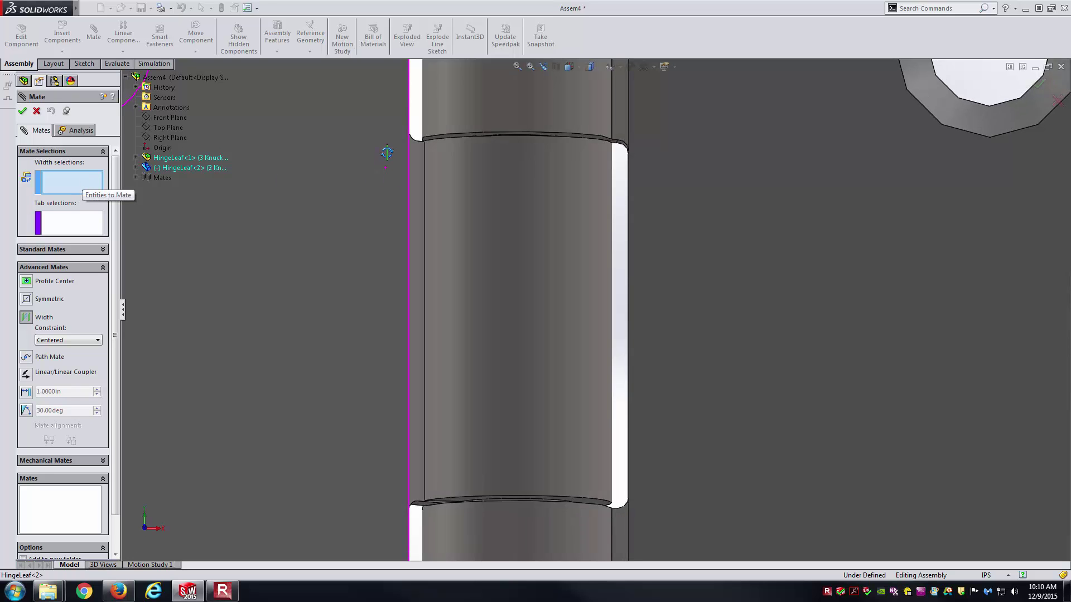
scroll(465, 138, "down", 5)
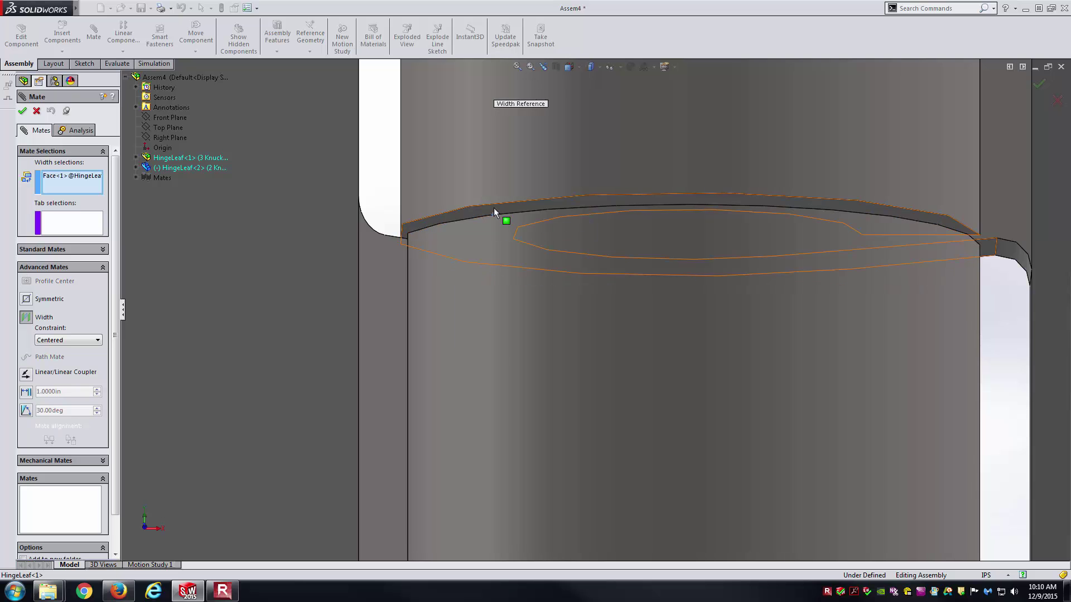
left_click(494, 207)
scroll(493, 209, "up", 5)
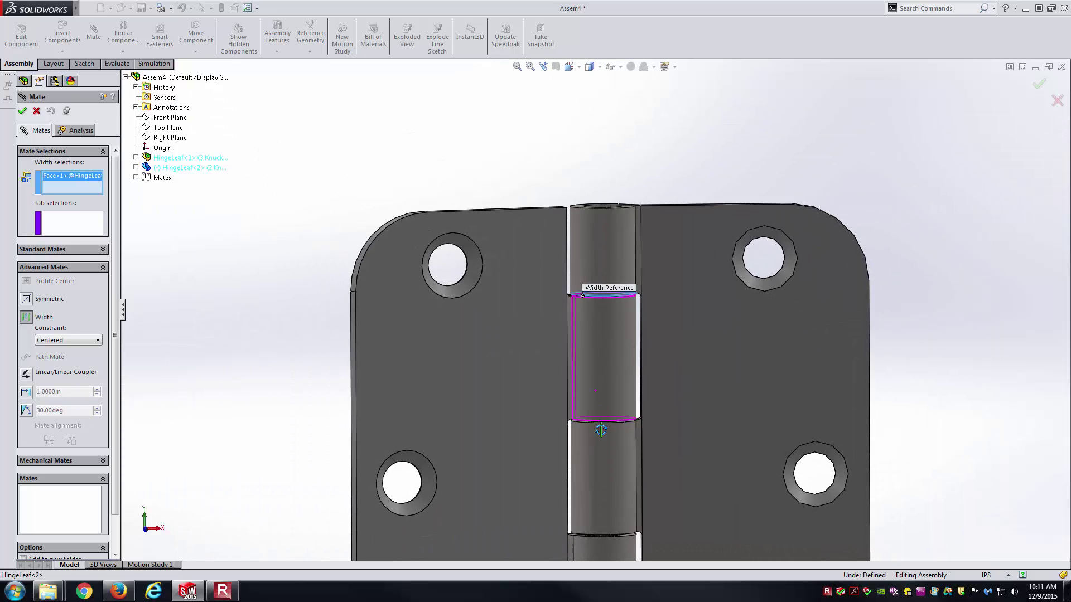
scroll(608, 419, "down", 6)
left_click(618, 273)
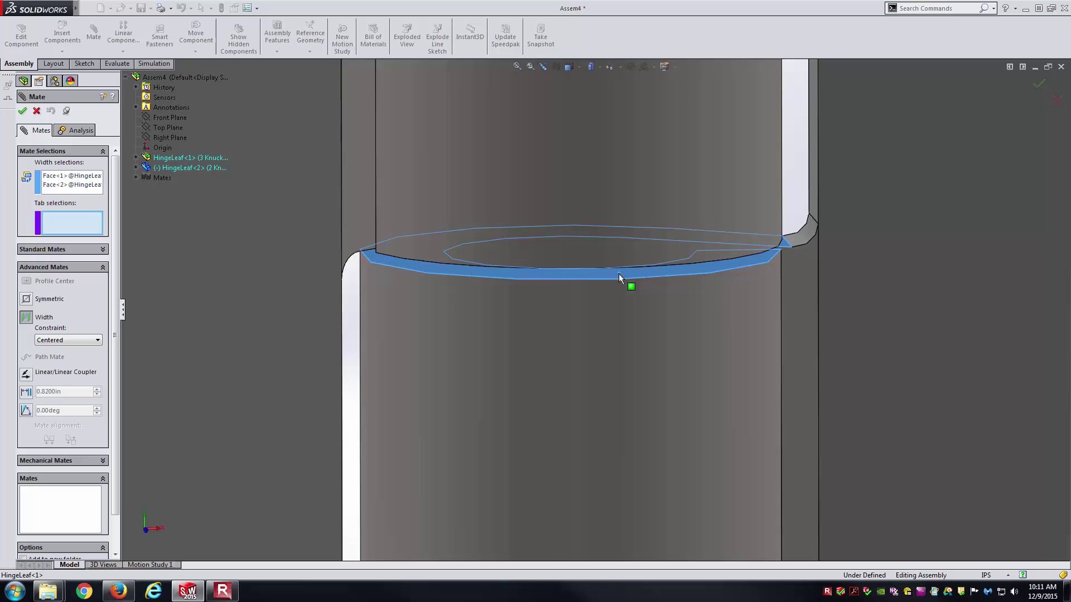
- Pick the other leaf's two knuckle end faces as the tab selections
scroll(617, 273, "up", 5)
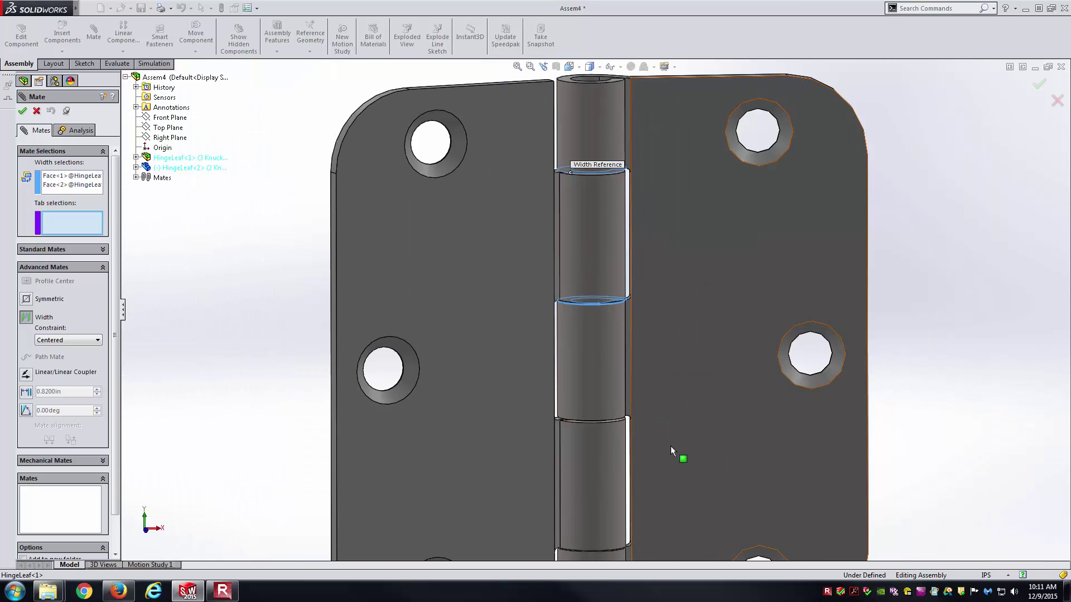
scroll(670, 446, "up", 3)
scroll(695, 421, "down", 2)
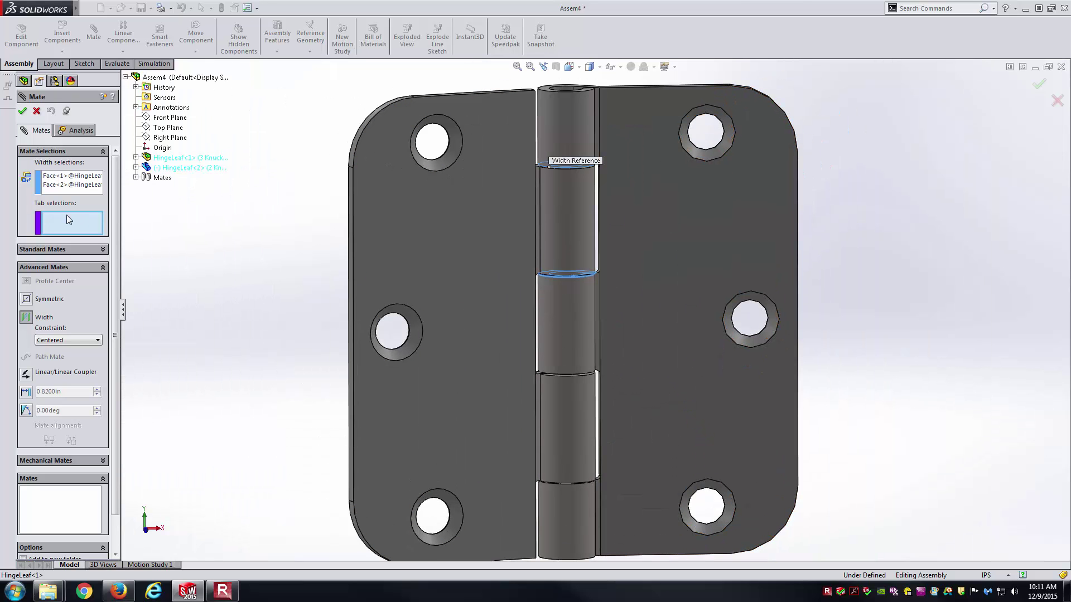
scroll(591, 175, "down", 7)
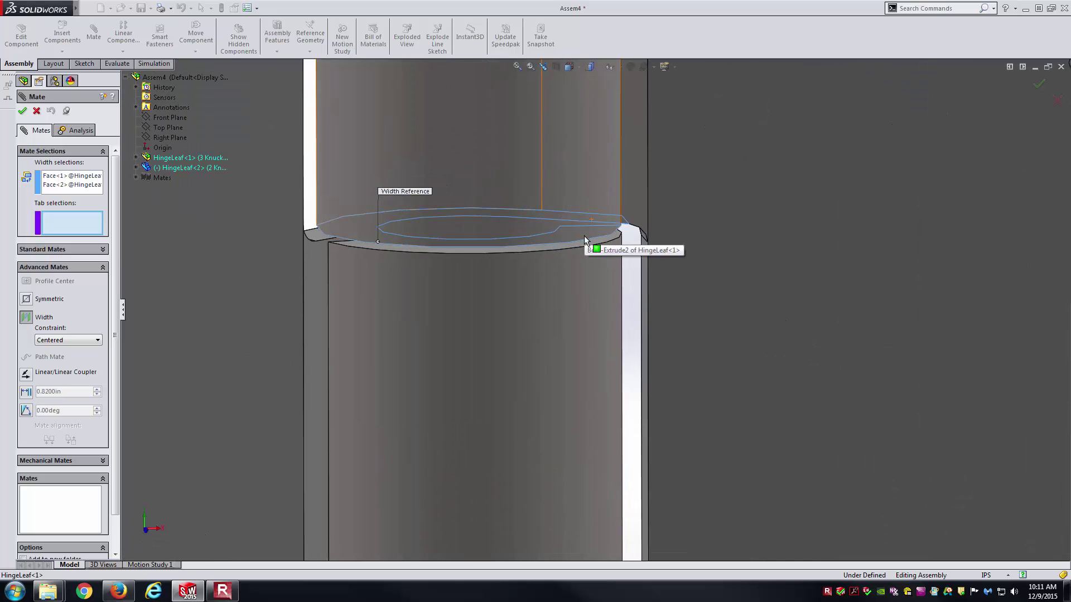
scroll(585, 240, "down", 3)
left_click(577, 288)
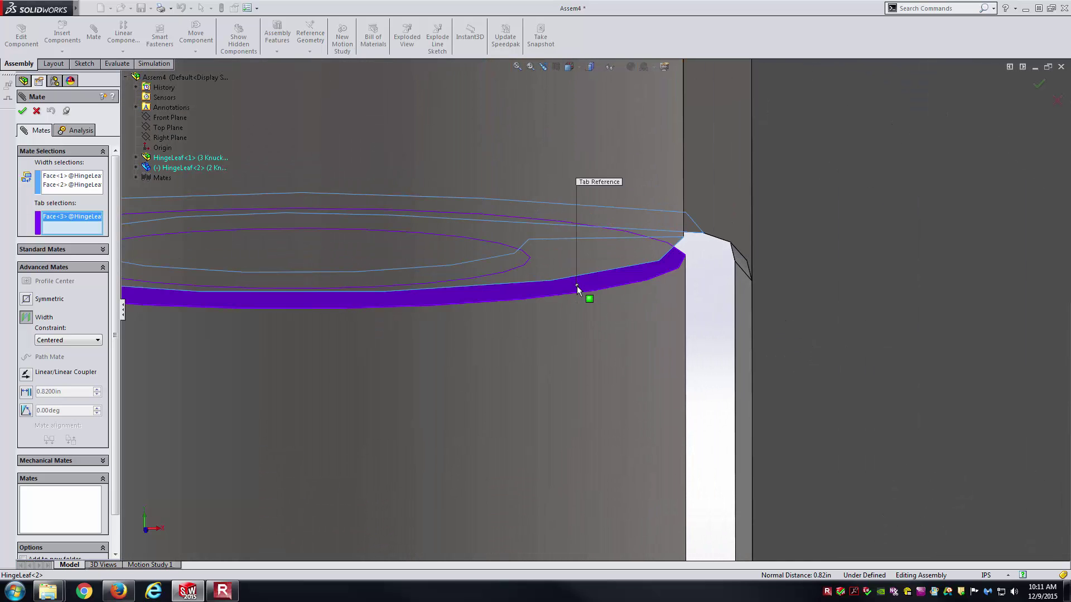
scroll(577, 288, "up", 8)
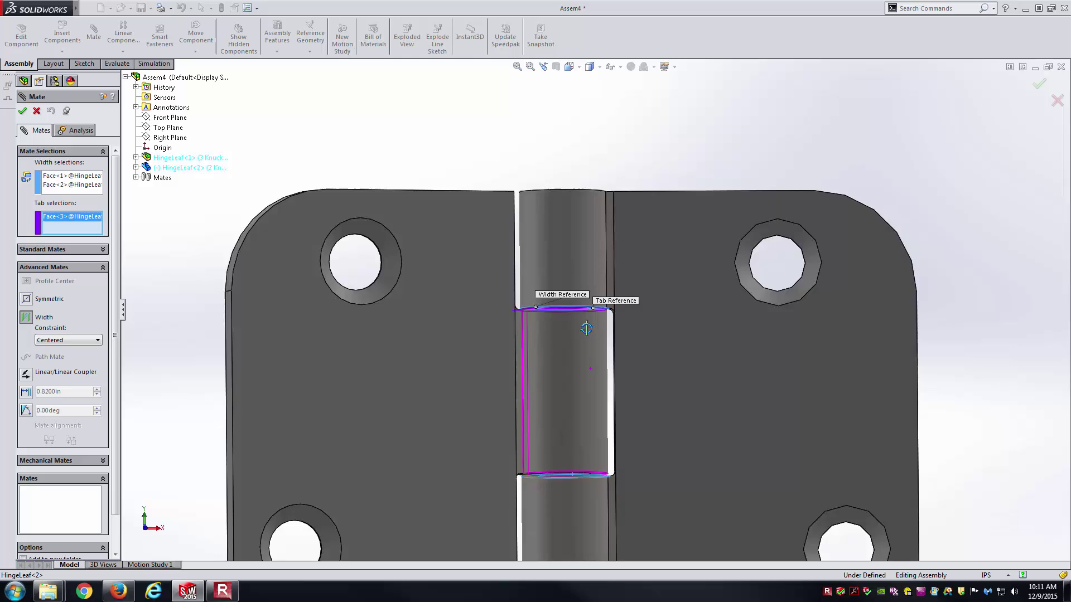
scroll(557, 383, "down", 8)
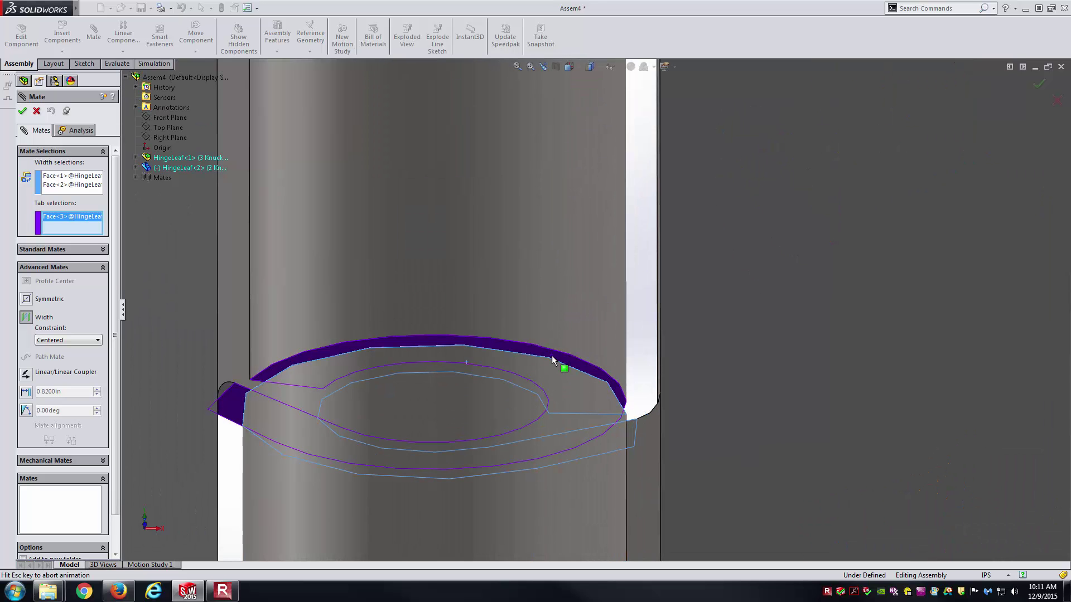
left_click(557, 361)
- View the hinge from the Front and keep the width constraint set to Centered
left_click(569, 67)
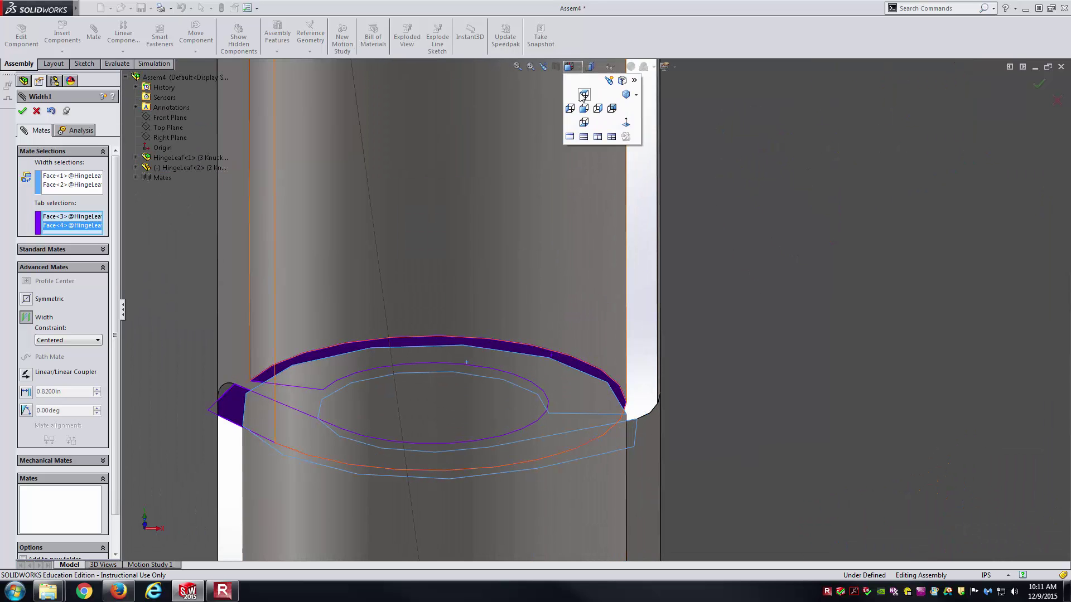
left_click(583, 94)
left_click(95, 340)
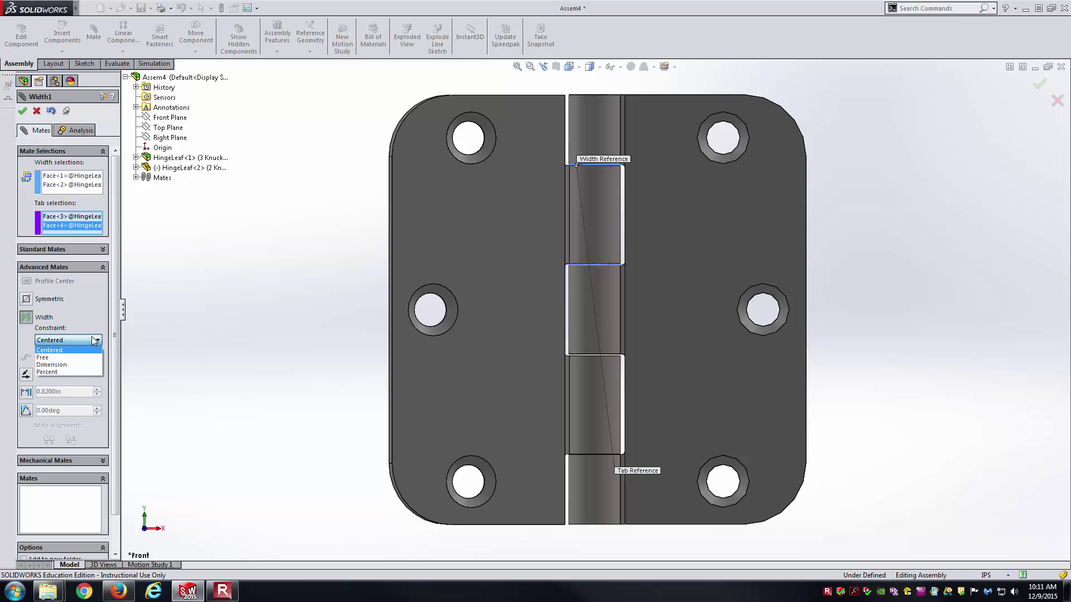
left_click(95, 340)
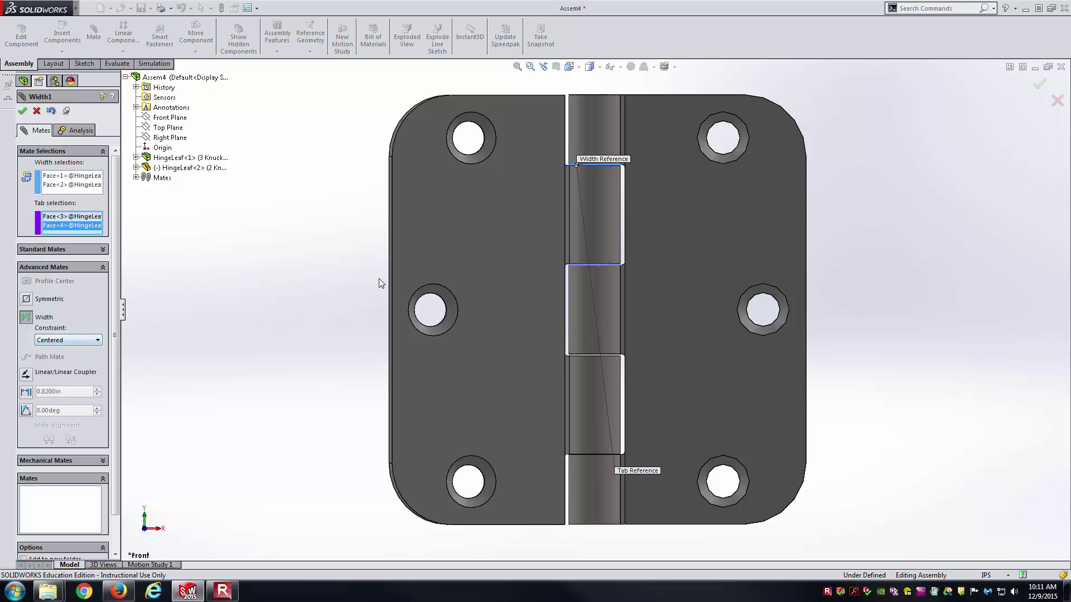
scroll(626, 211, "down", 4)
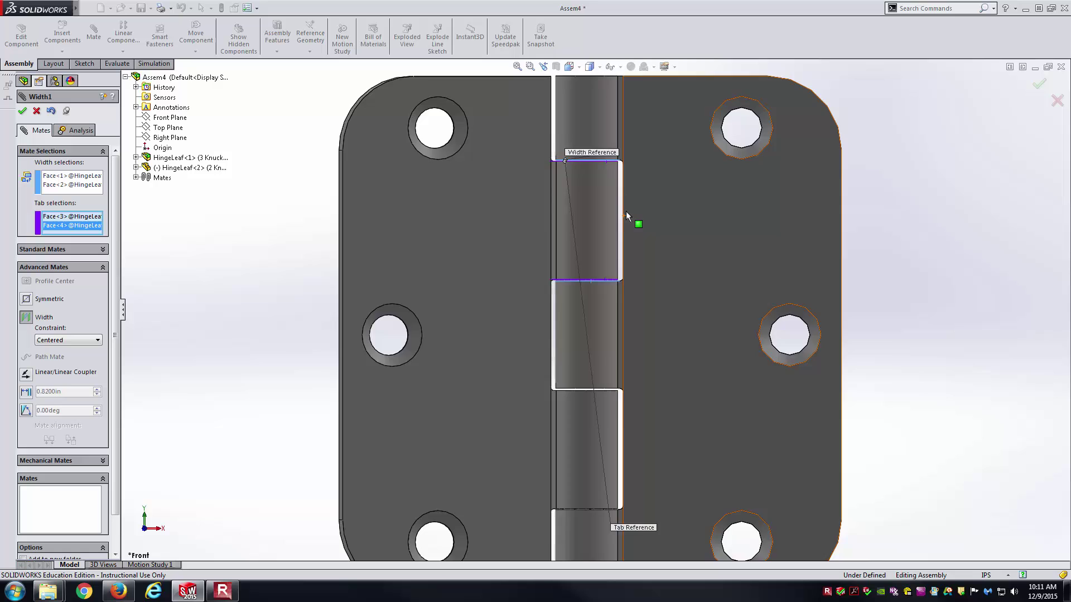
scroll(584, 175, "down", 3)
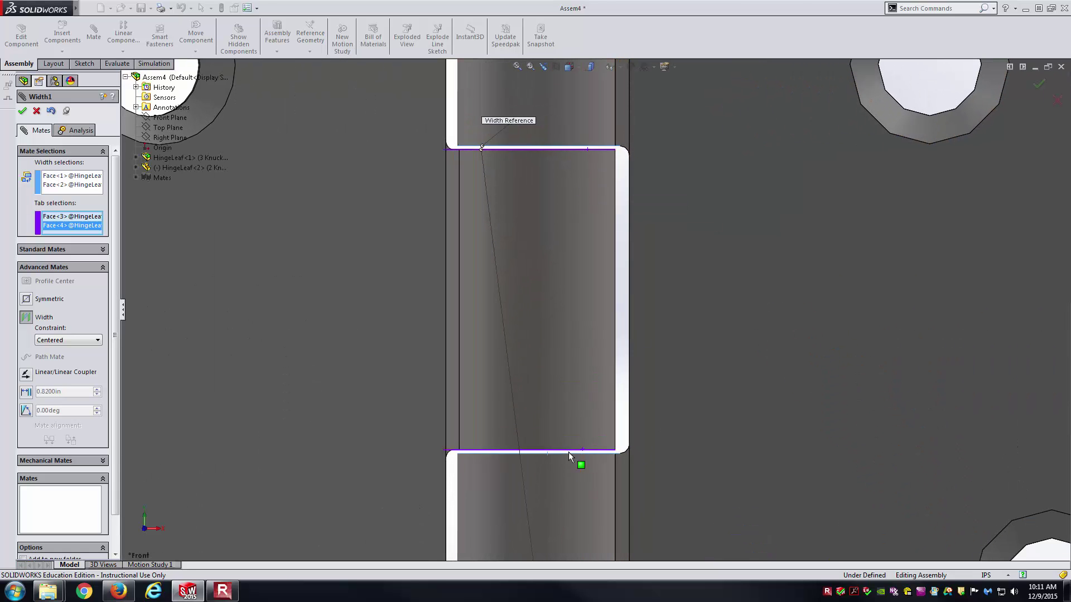
scroll(539, 455, "up", 3)
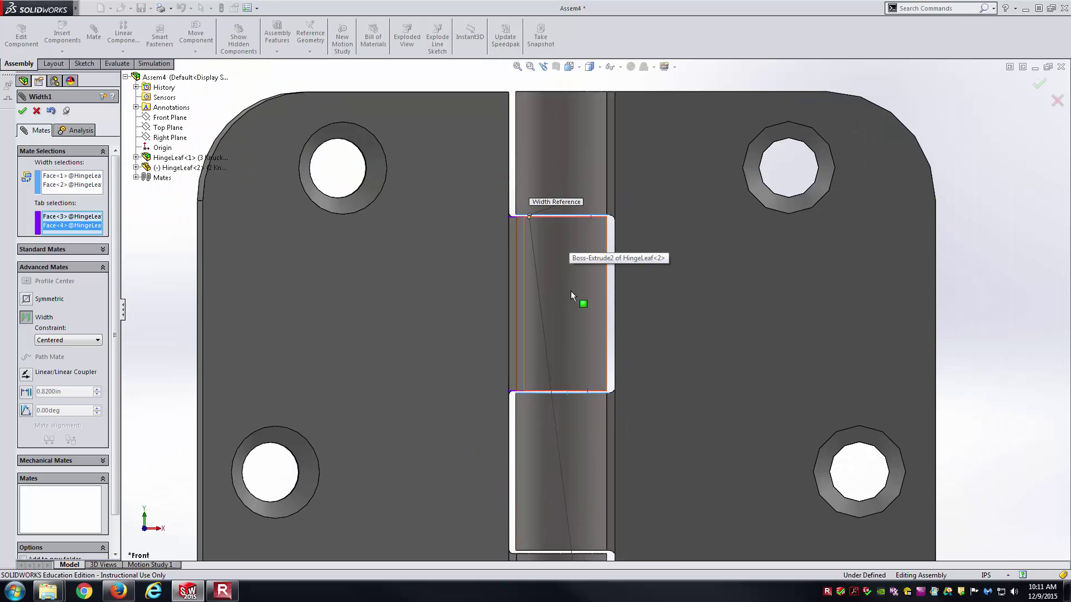
scroll(598, 269, "down", 2)
scroll(562, 279, "down", 1)
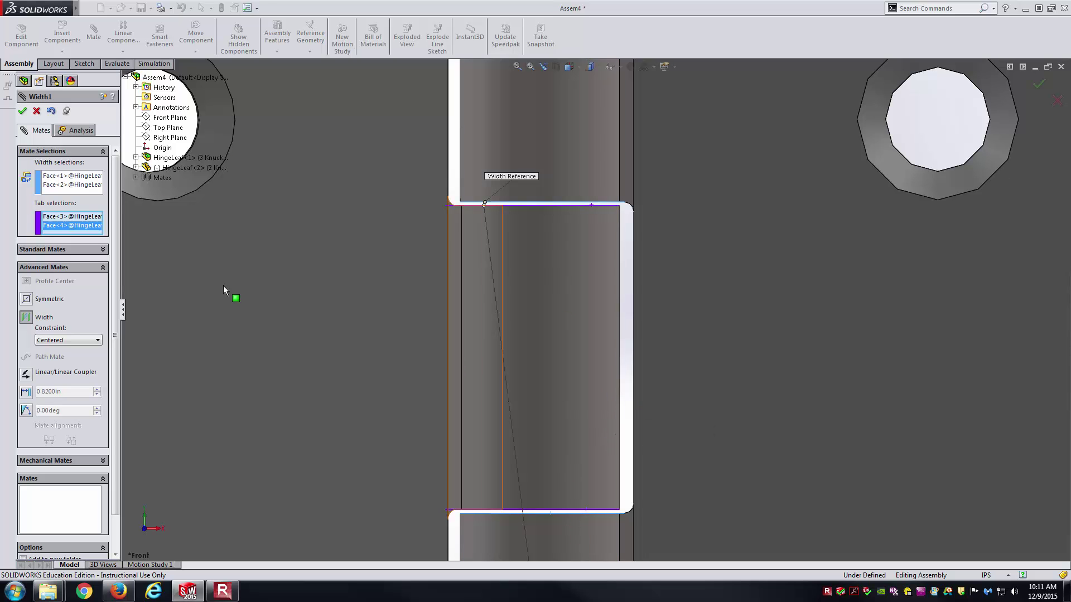
- Apply the Width1 mate and swing the left leaf in Isometric to confirm it pivots about the knuckles
left_click(23, 111)
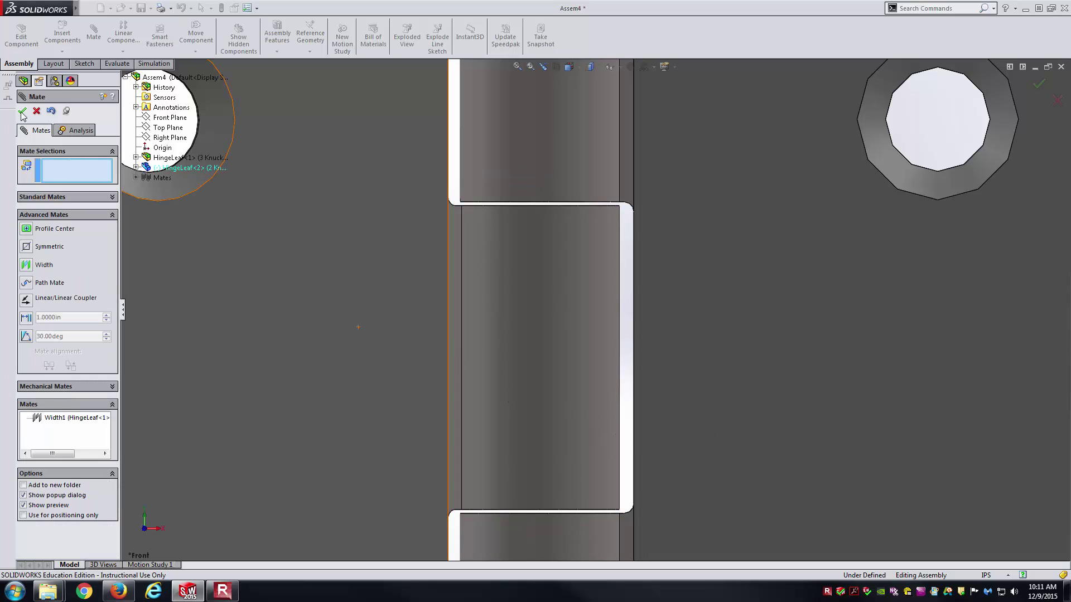
left_click(22, 112)
key("ctrl+7")
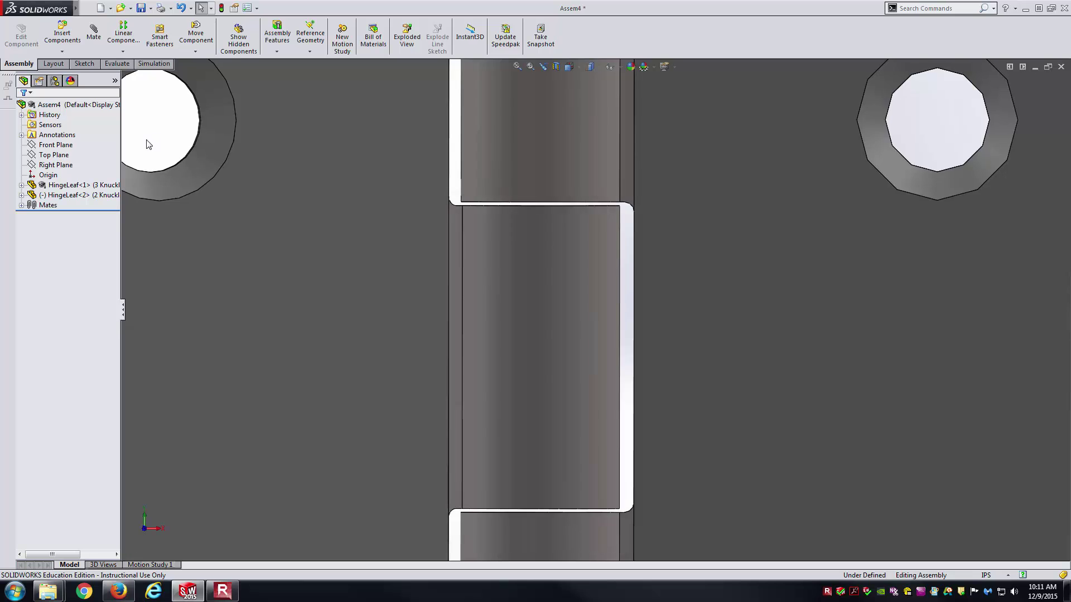
left_click_drag(521, 133, 469, 220)
key("ctrl+7")
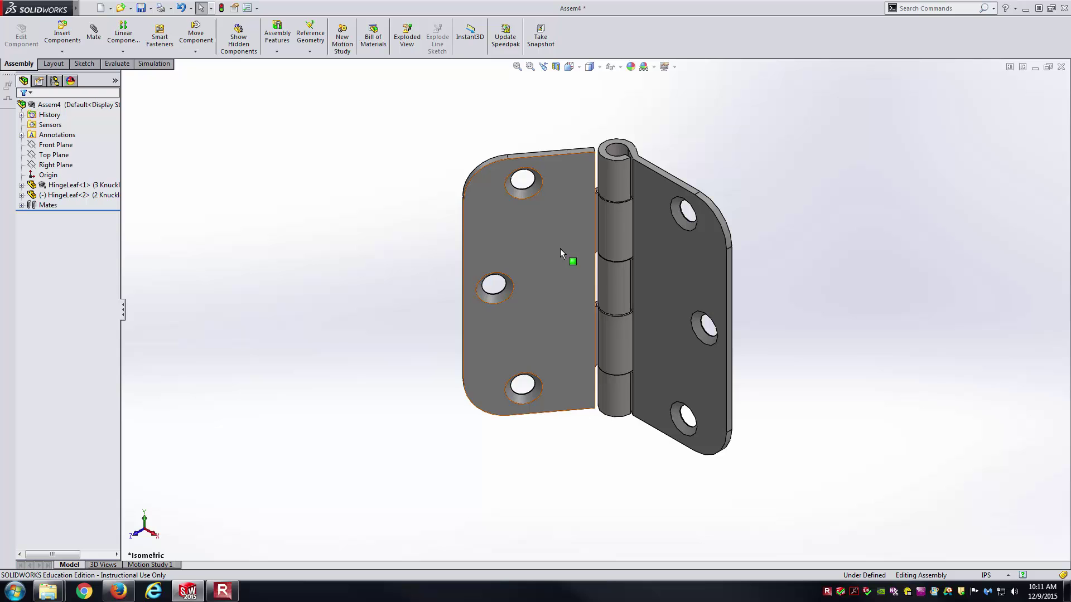
left_click_drag(549, 249, 390, 263)
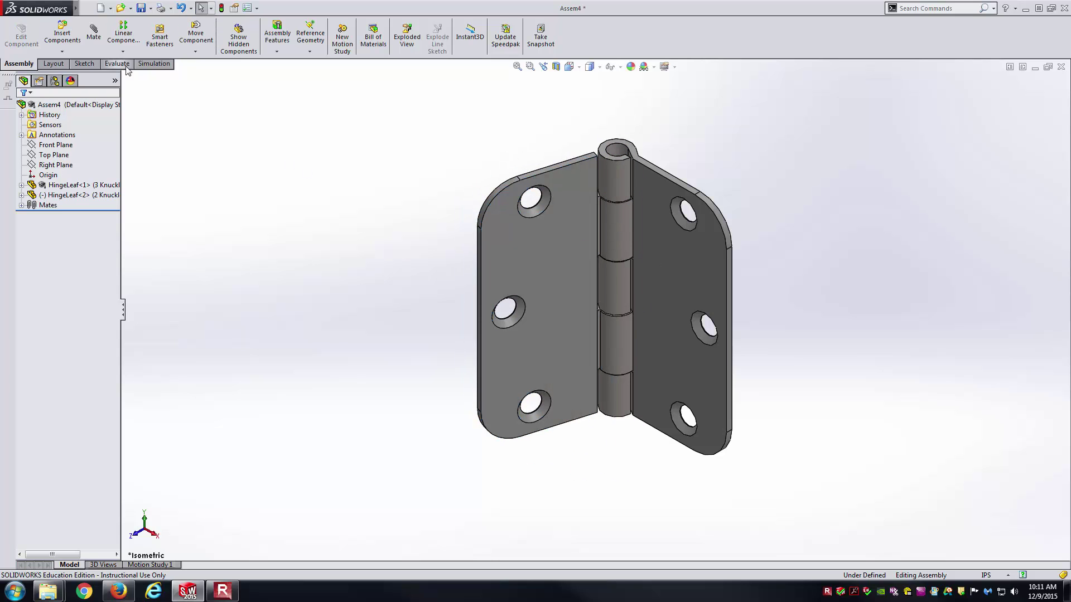
left_click(63, 33)
- Insert the HingePin and mate its cylindrical face concentric with the knuckle bore
left_click(82, 306)
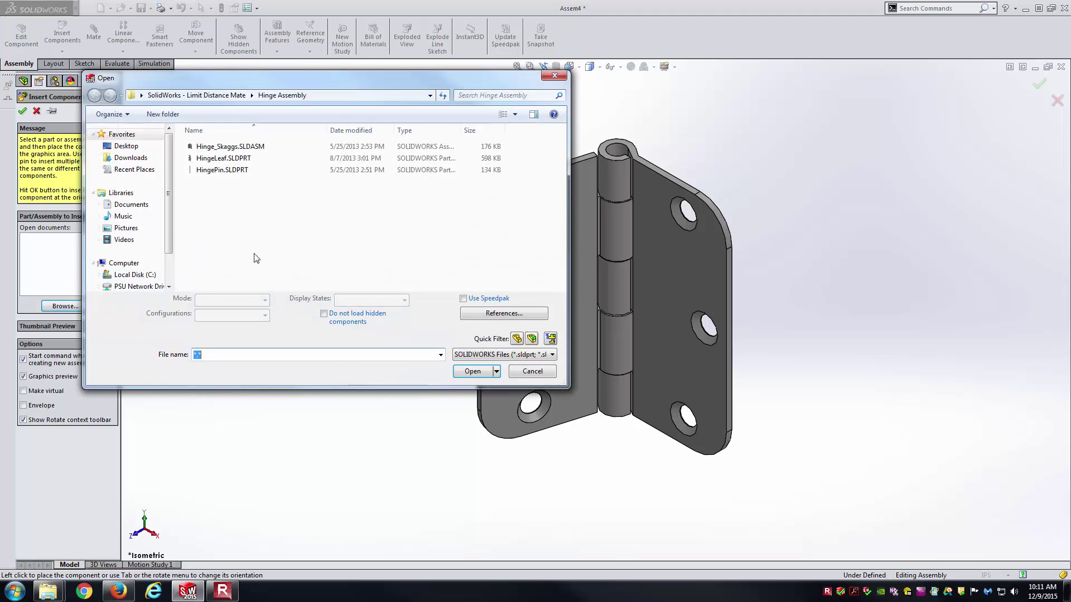
double_click(231, 173)
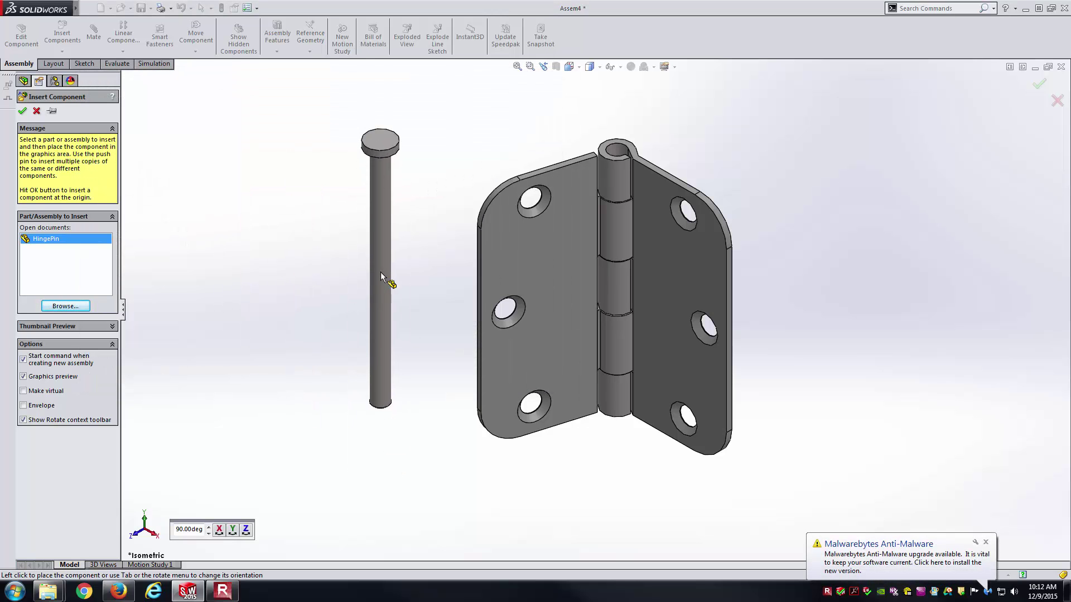
left_click(269, 273)
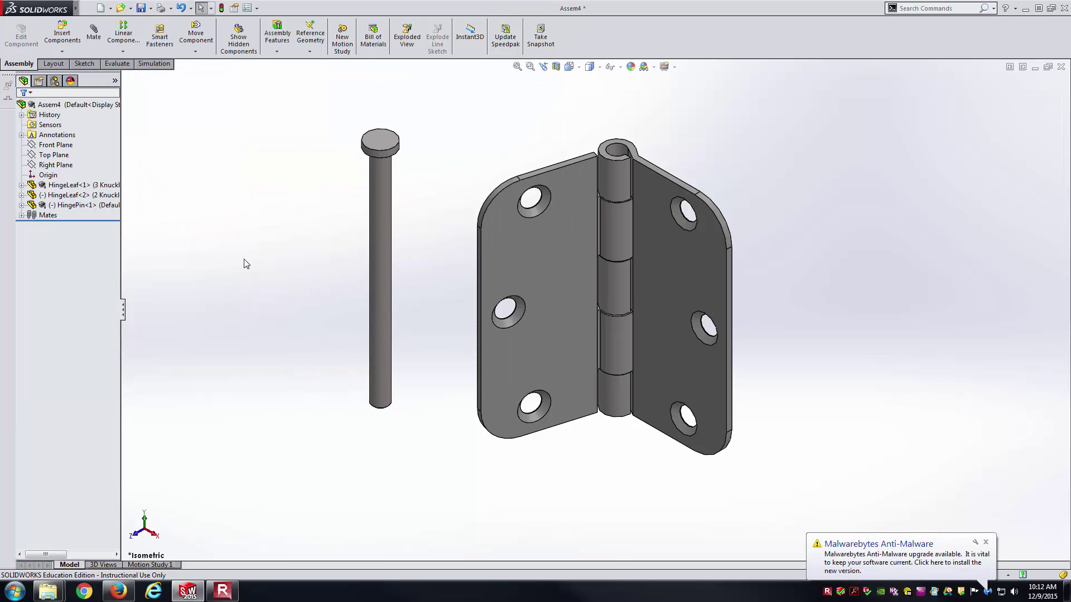
left_click(93, 33)
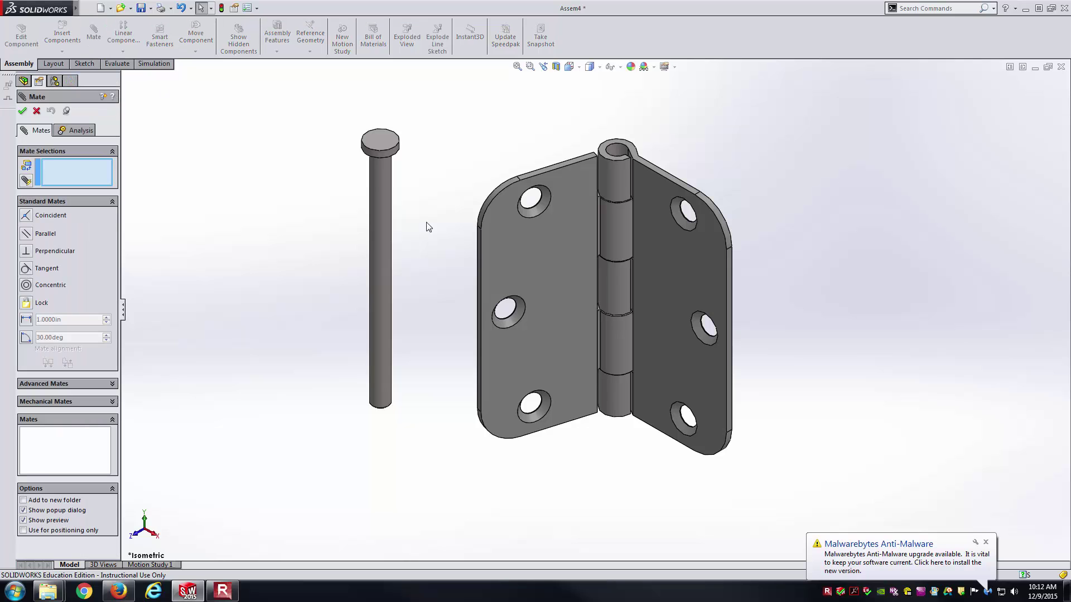
left_click(388, 207)
scroll(591, 178, "down", 3)
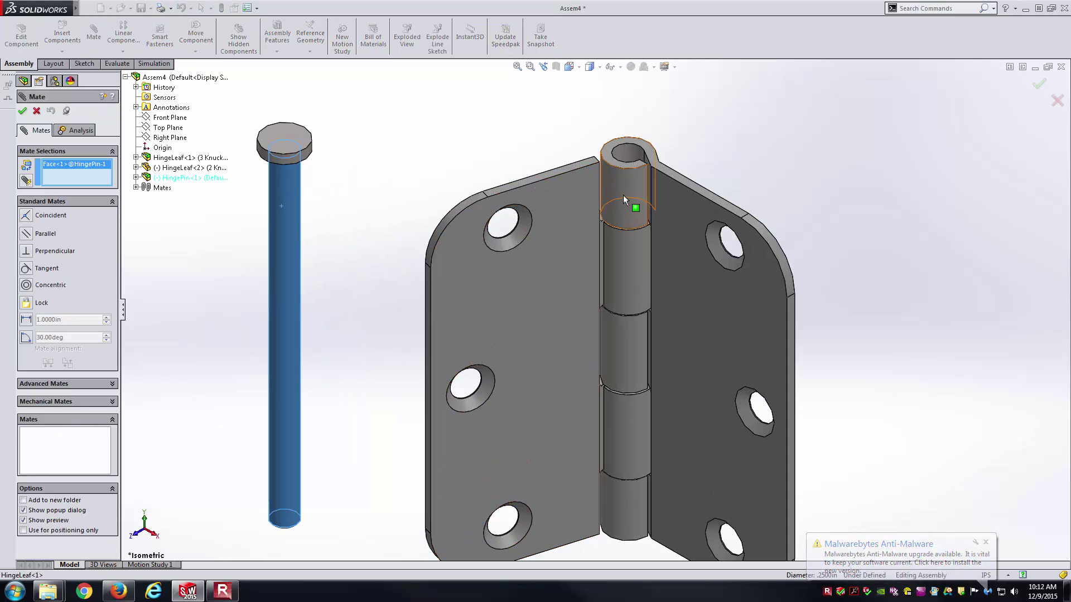
left_click(623, 197)
key("Return")
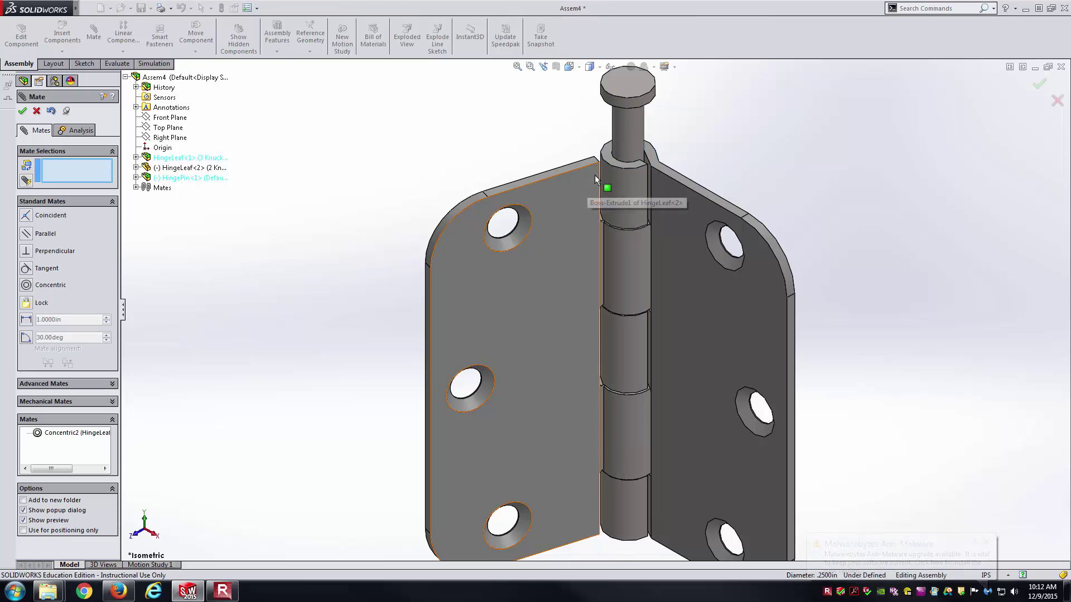
- Seat the pin head's underside coincident on the hinge leaf's top face
left_click(619, 161)
middle_click_drag(641, 223, 662, 152)
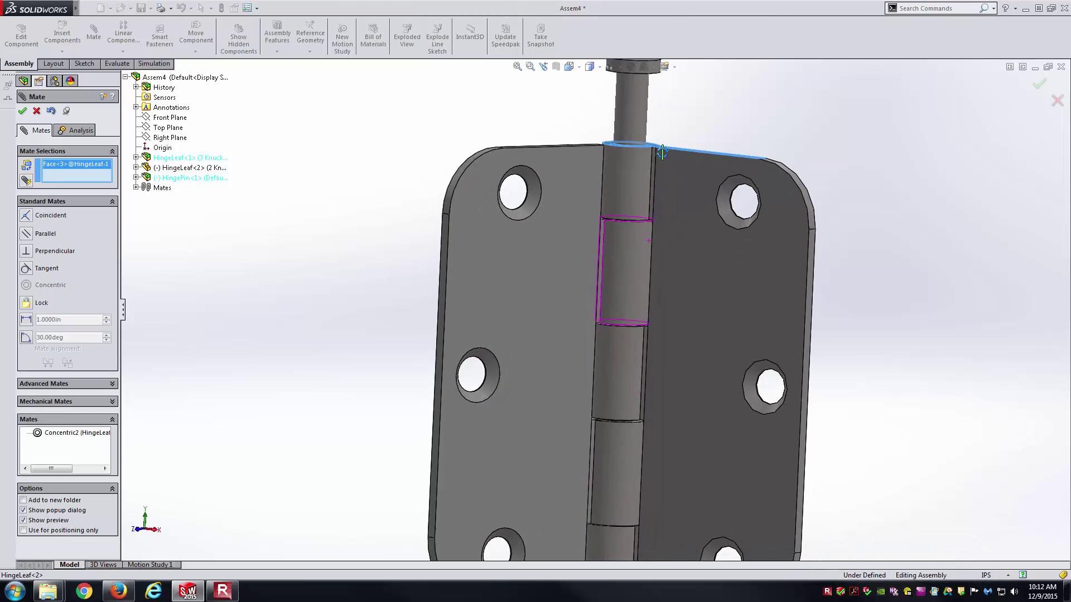
key("f")
scroll(609, 211, "down", 5)
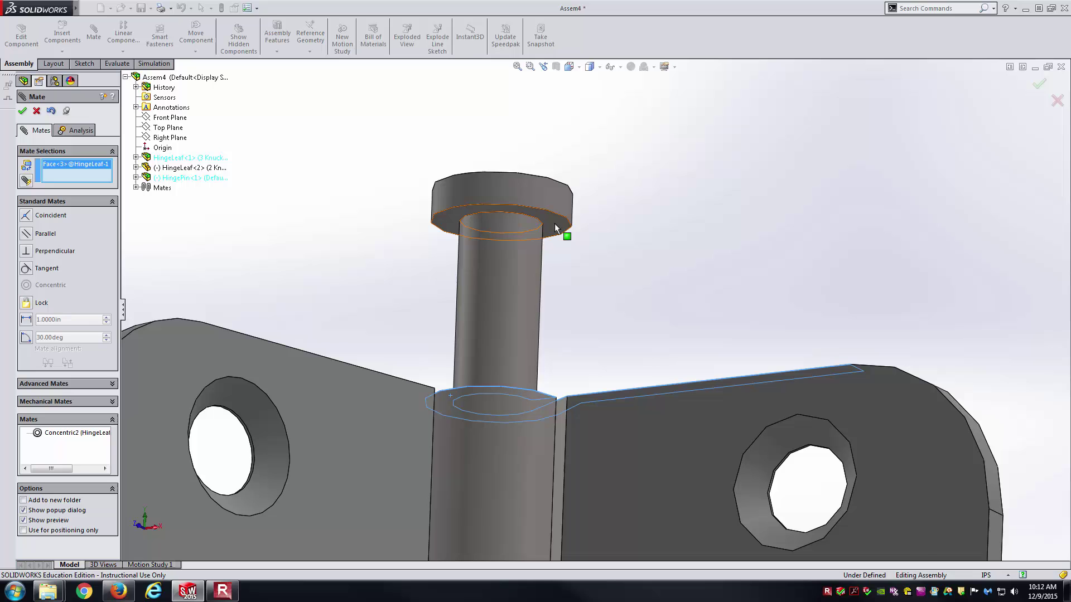
left_click(554, 223)
key("Return")
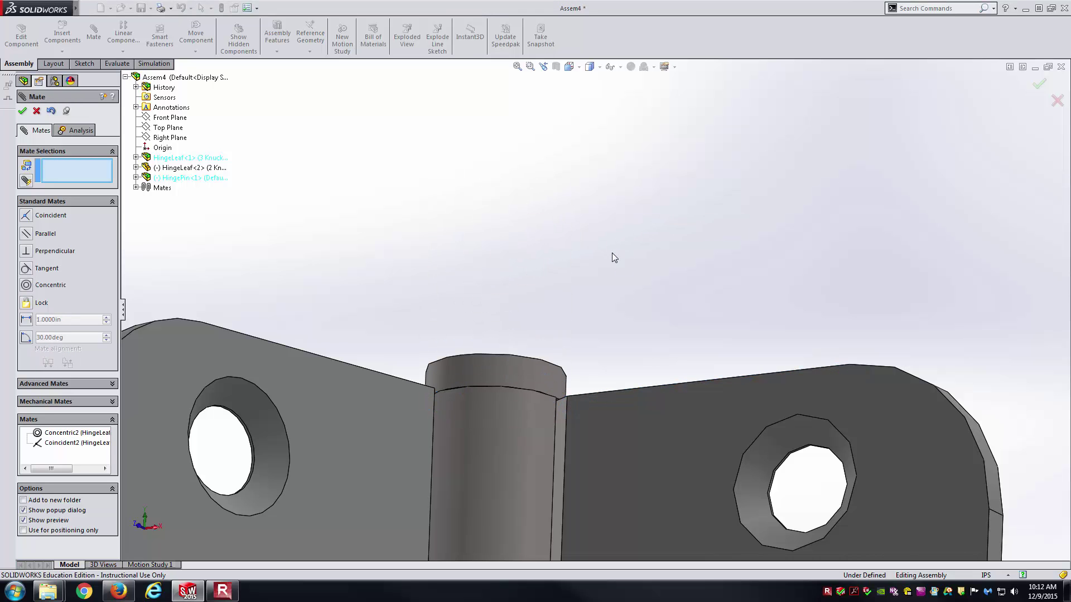
- Select the HingePin's Front plane and a face of HingeLeaf<1> for a coincident mate
scroll(612, 252, "up", 5)
middle_click_drag(648, 266, 647, 329)
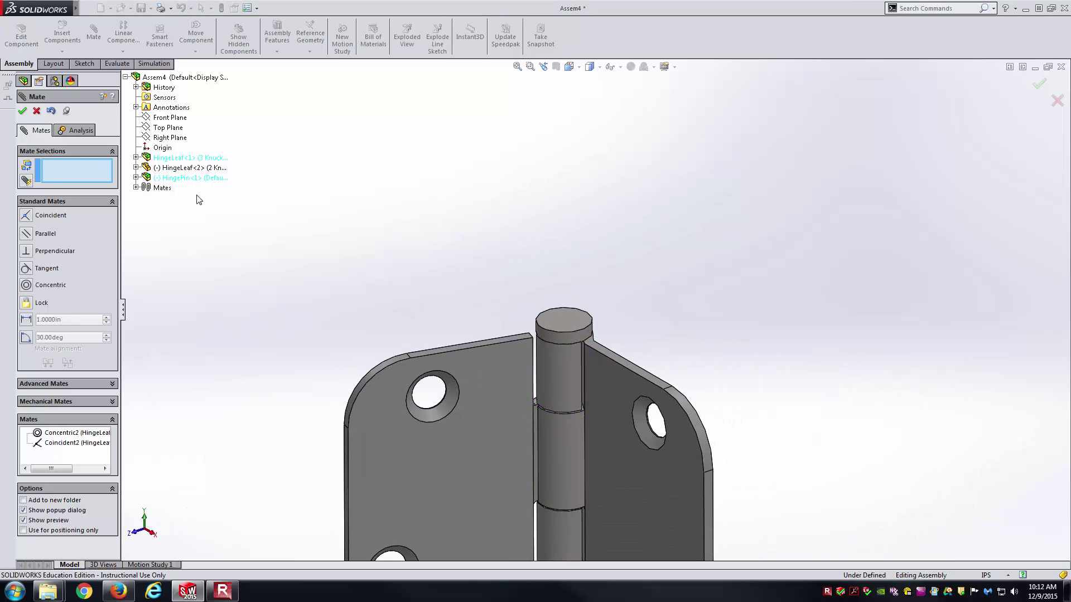
left_click(136, 178)
left_click(171, 228)
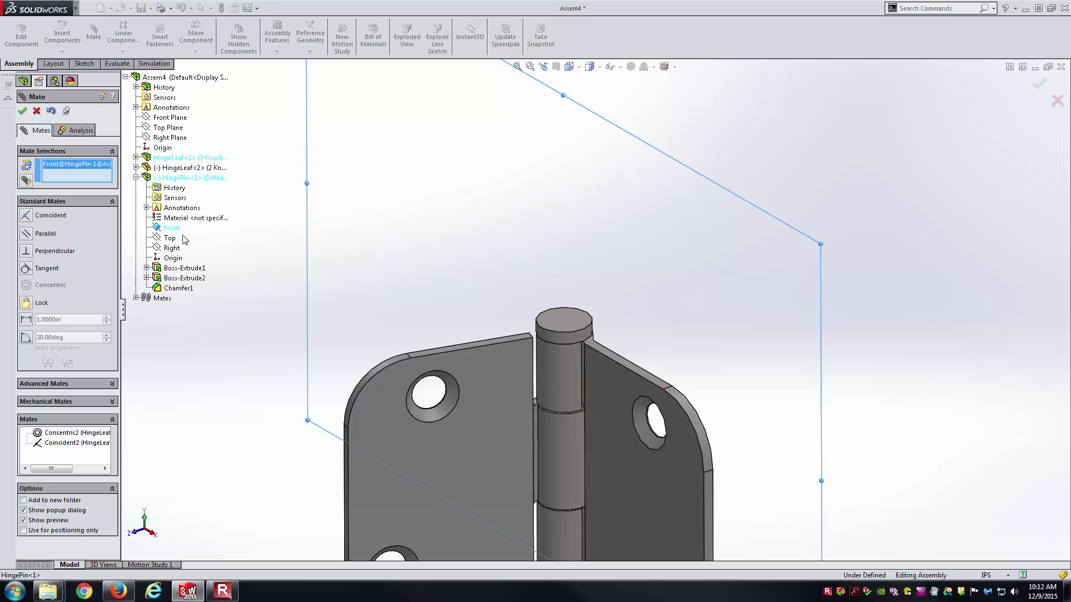
left_click(607, 406)
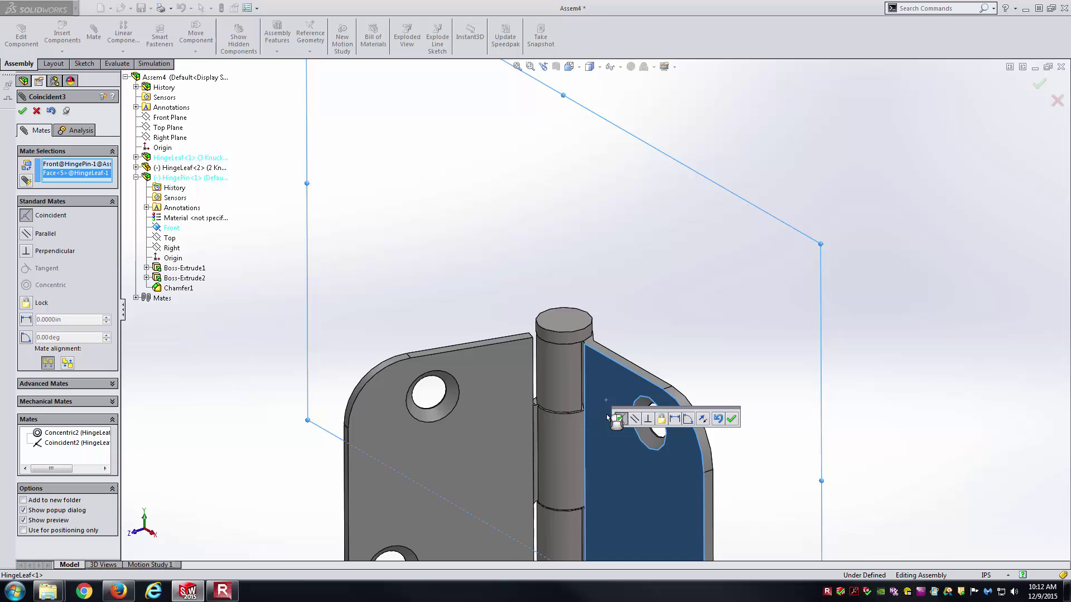
middle_click_drag(595, 403, 285, 262)
- Apply the plane mate, then swing HingeLeaf<2> about the pin into an open V
left_click(23, 111)
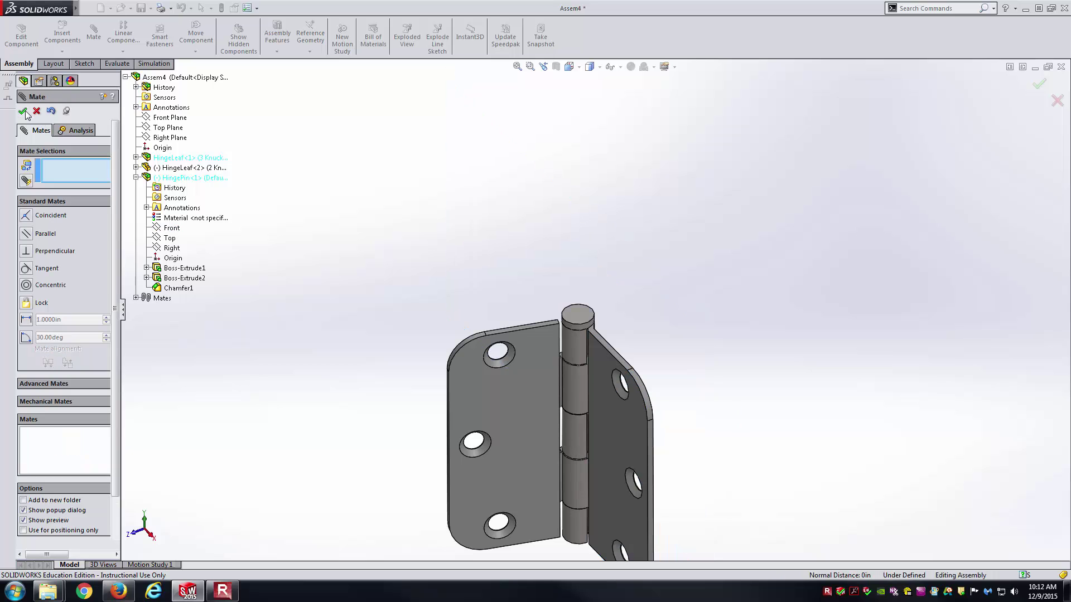
key("ctrl+7")
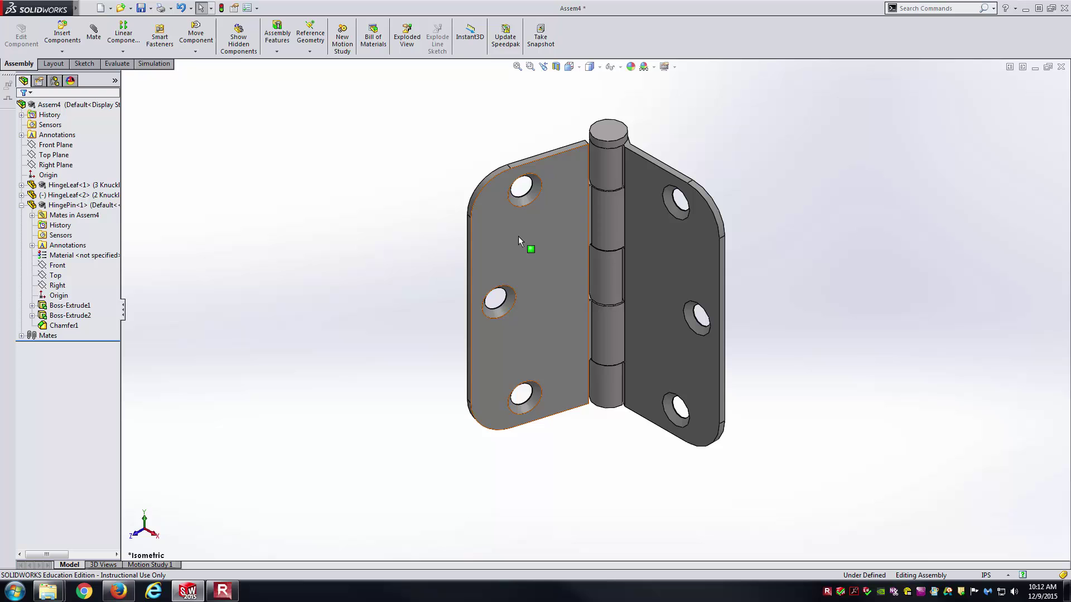
left_click_drag(517, 236, 505, 287)
left_click(332, 266)
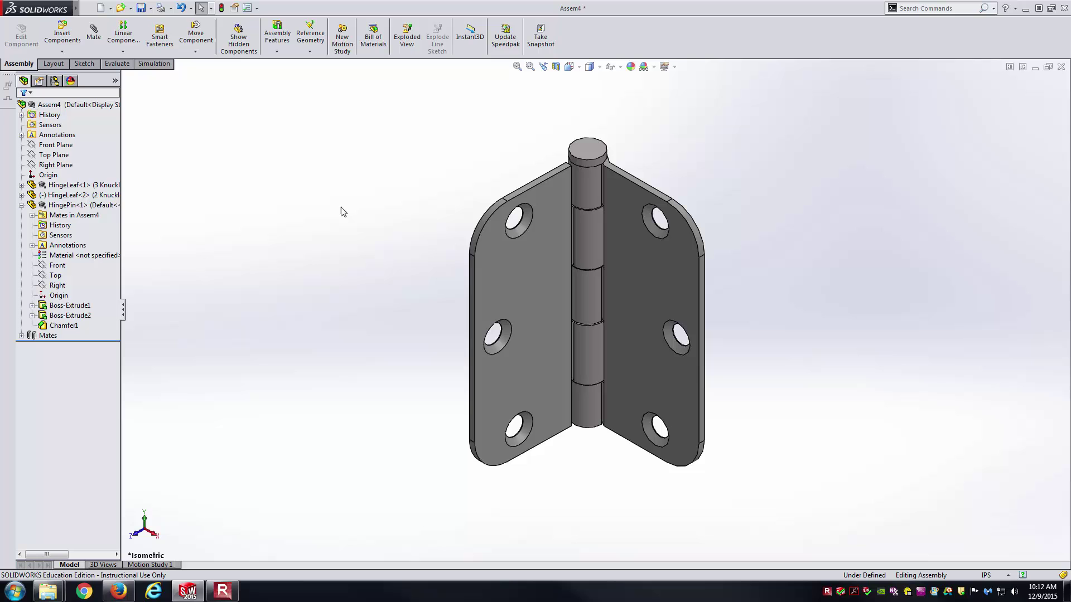
left_click(22, 205)
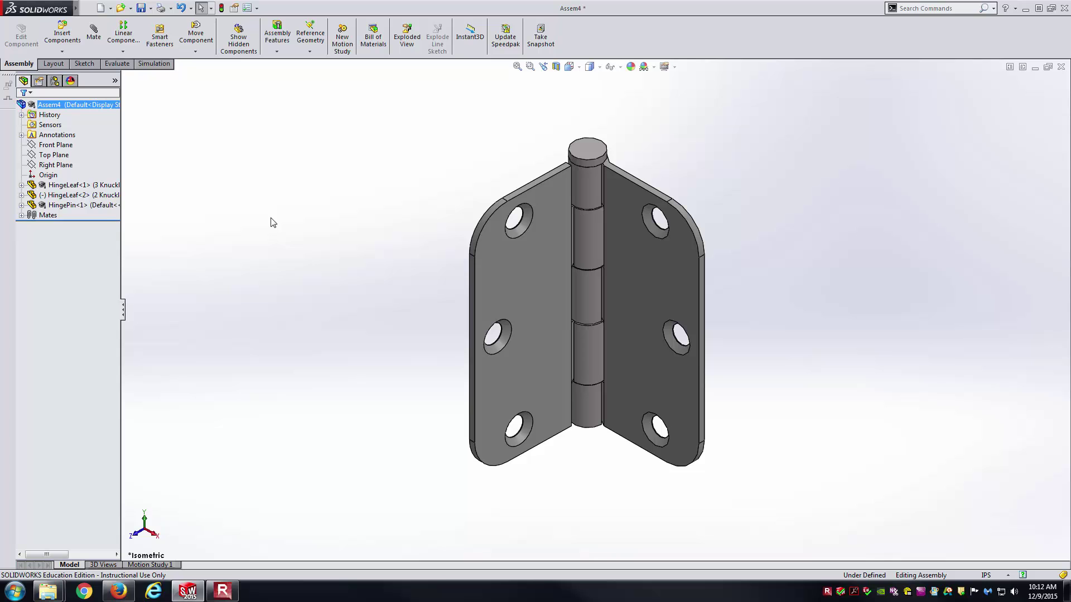
- Start a Limit Angle advanced mate between the right and left leaf faces
left_click(93, 32)
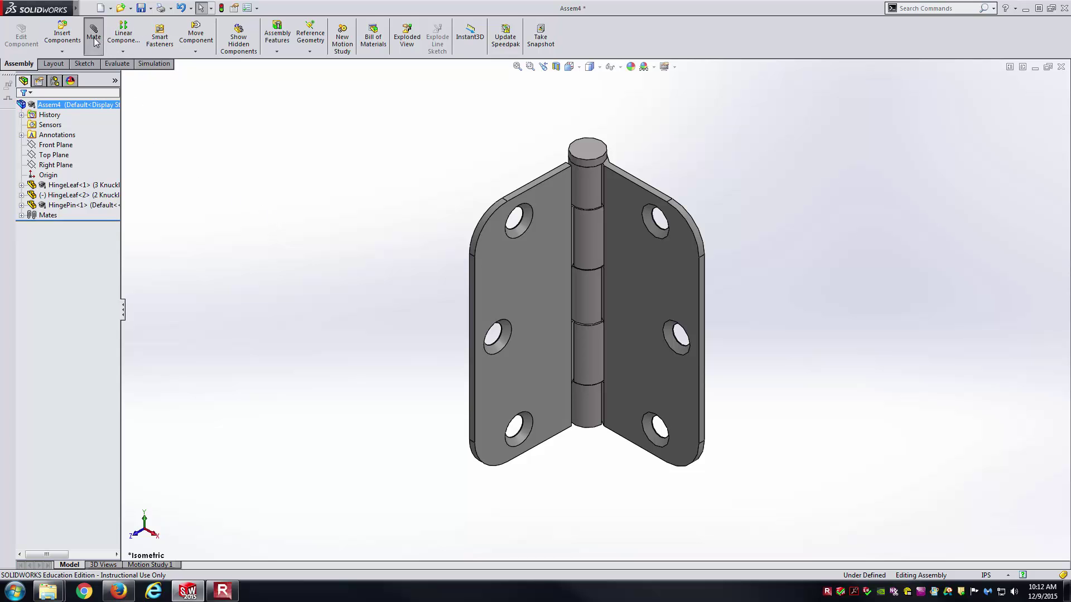
left_click(111, 201)
left_click(95, 216)
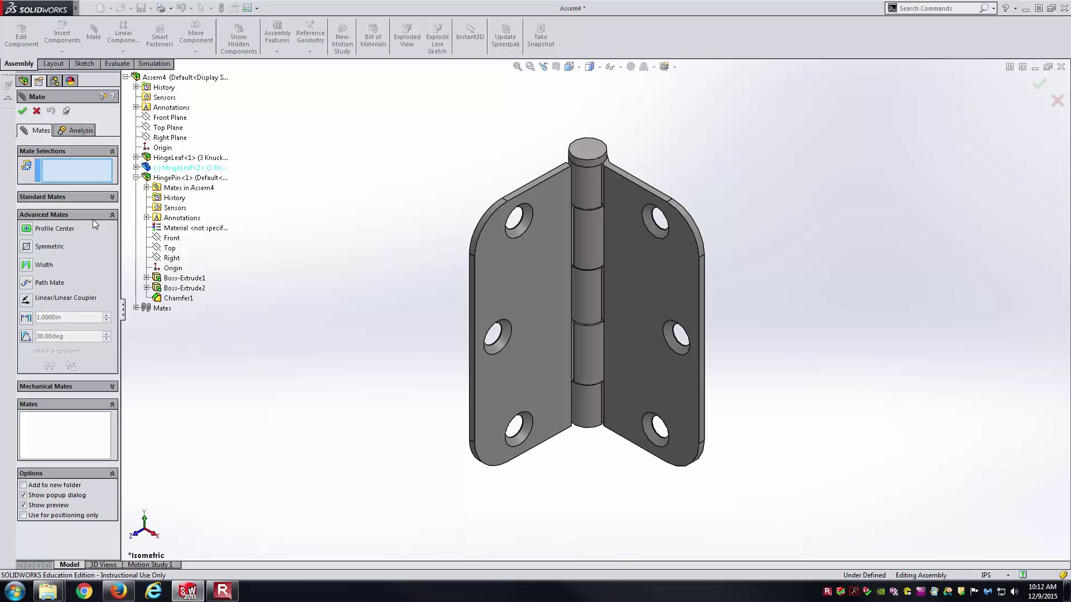
left_click(26, 338)
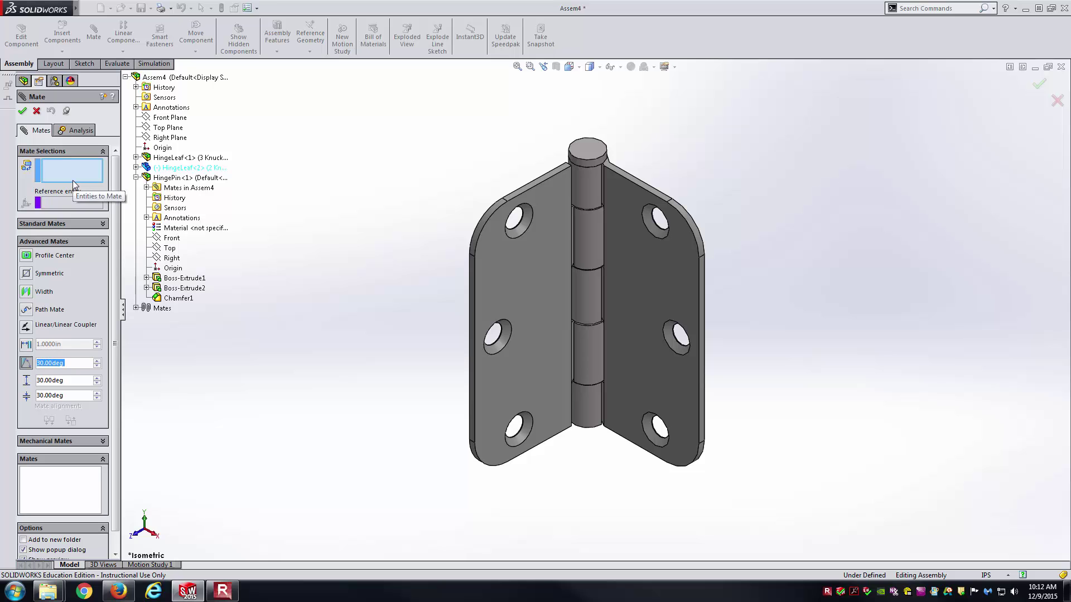
left_click(643, 301)
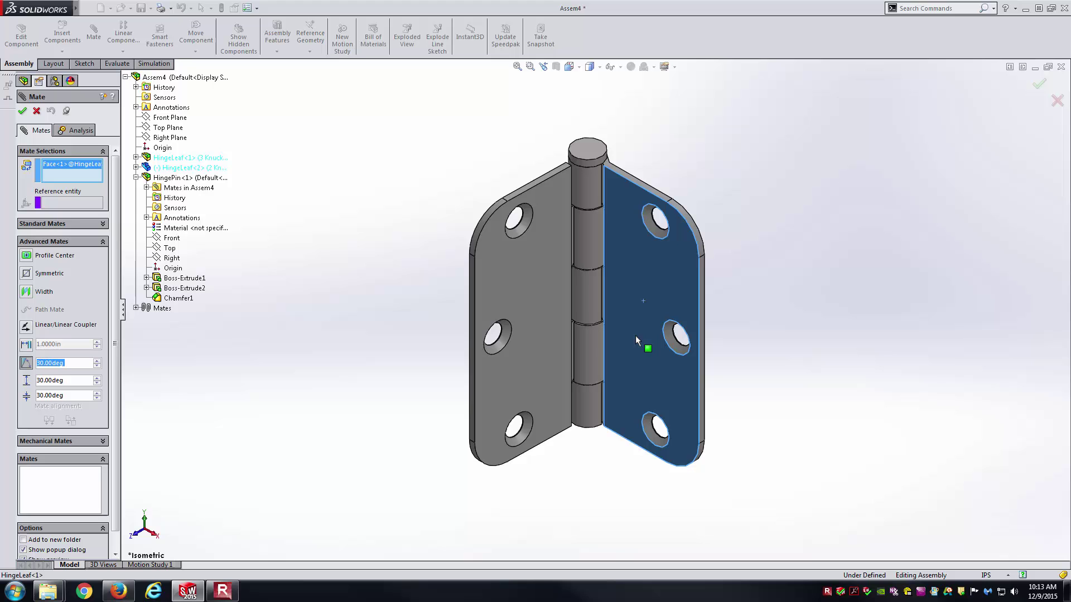
left_click(548, 302)
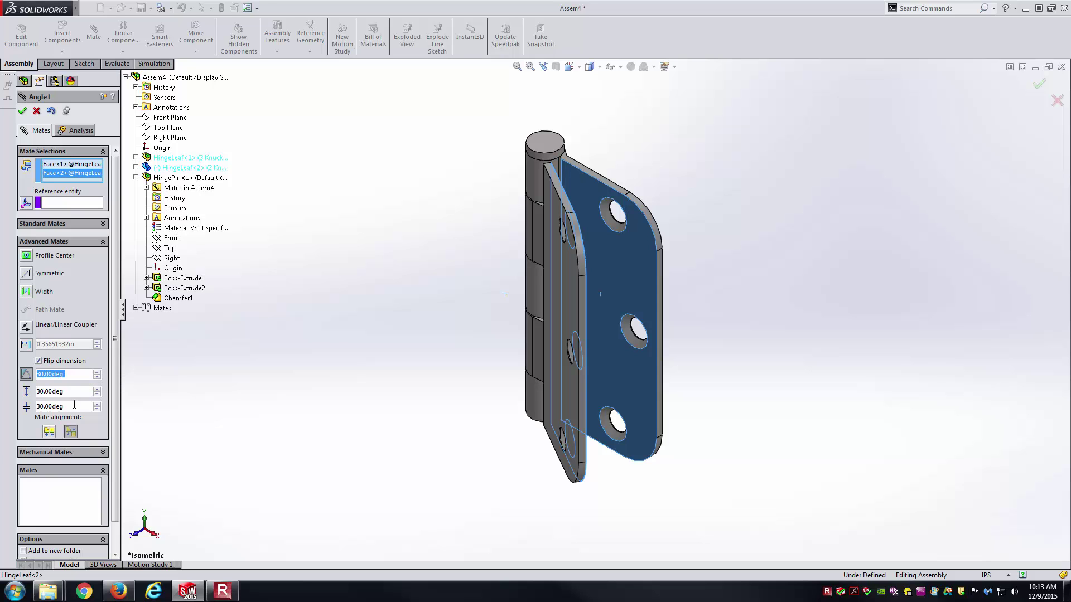
- Set the angle limits to minimum 0° and maximum 150° and add the mate
left_click(78, 407)
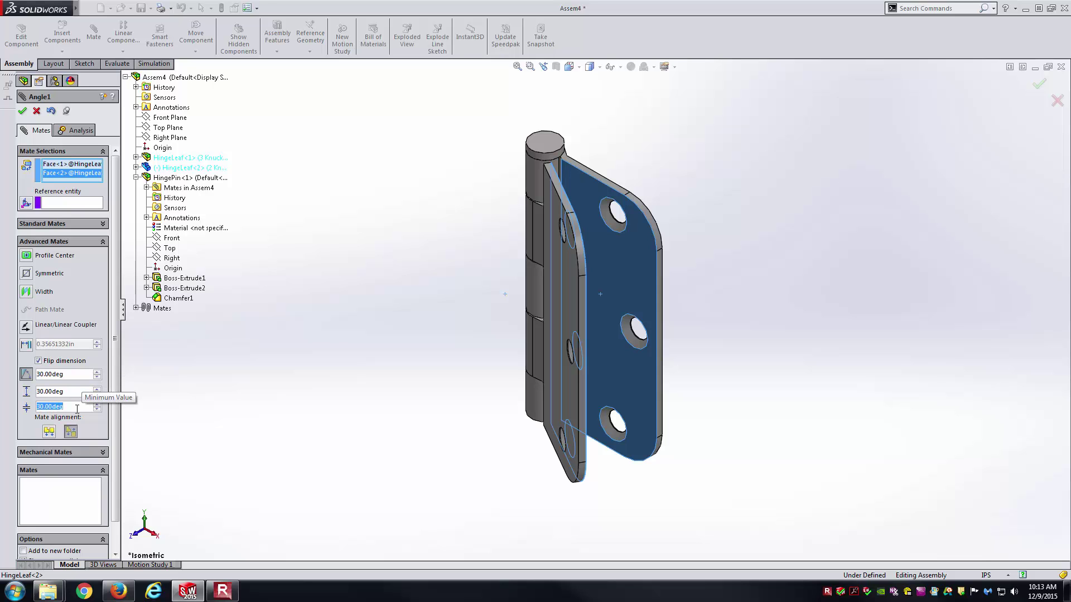
type("0")
key("Return")
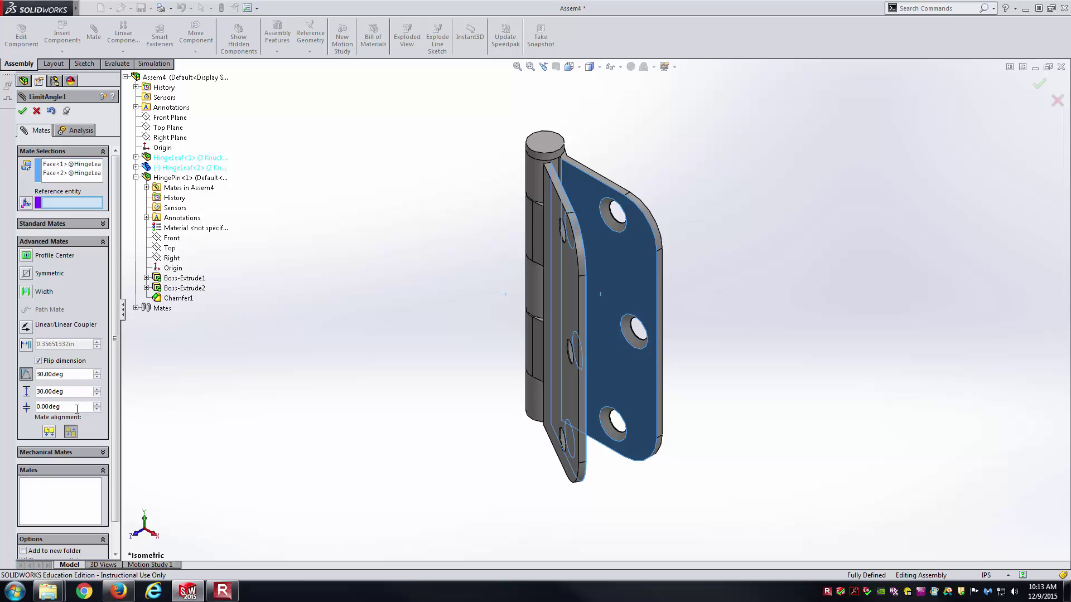
left_click(79, 391)
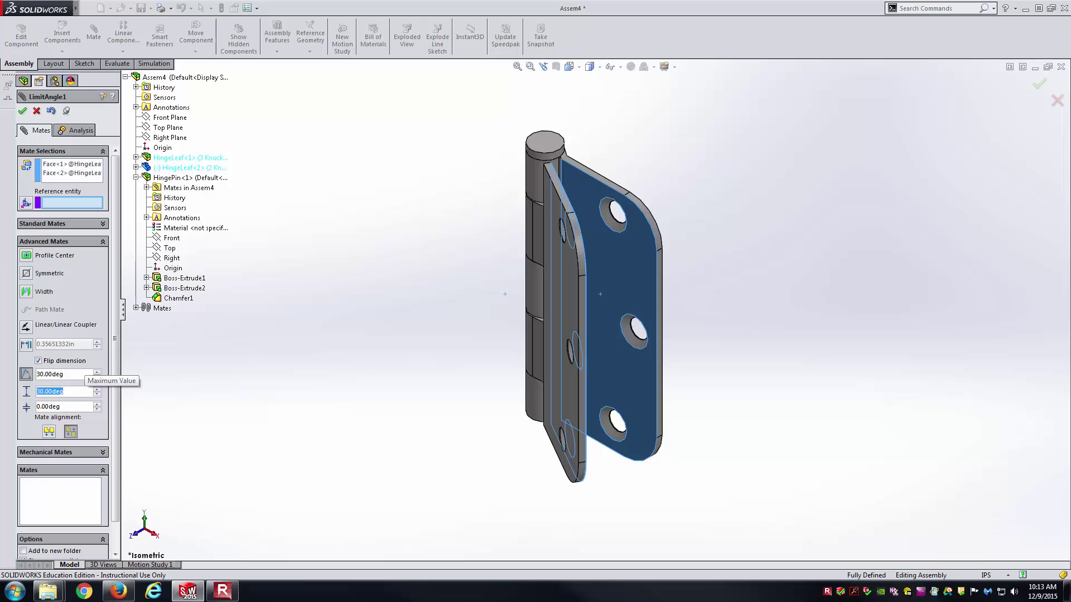
type("150")
key("Return")
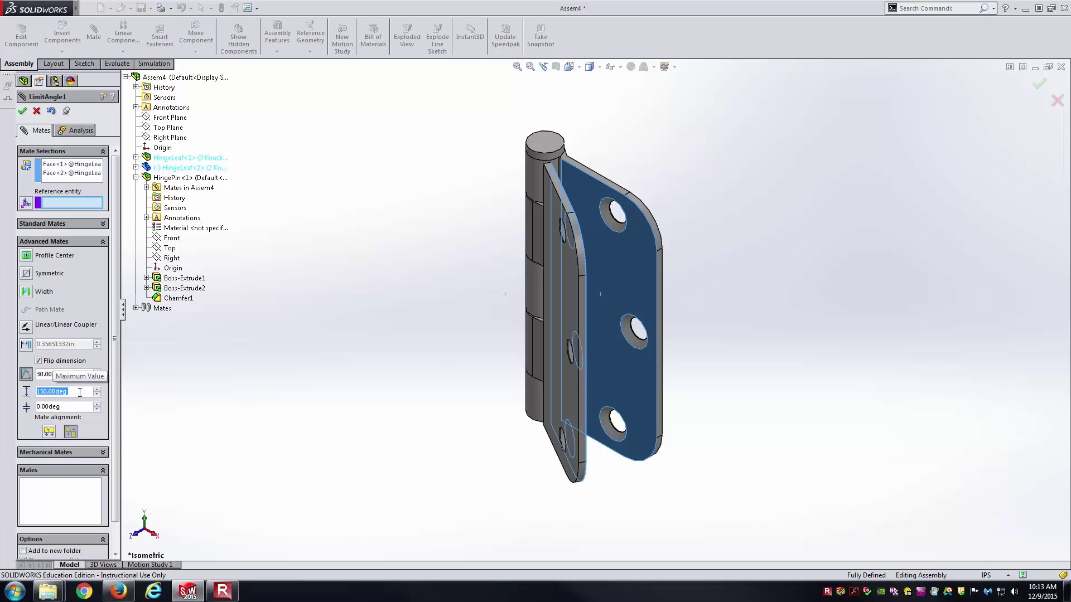
left_click(22, 112)
- Rotate HingeLeaf<2> about the pin until it stops at its new angle limit, nearly flat
left_click(22, 112)
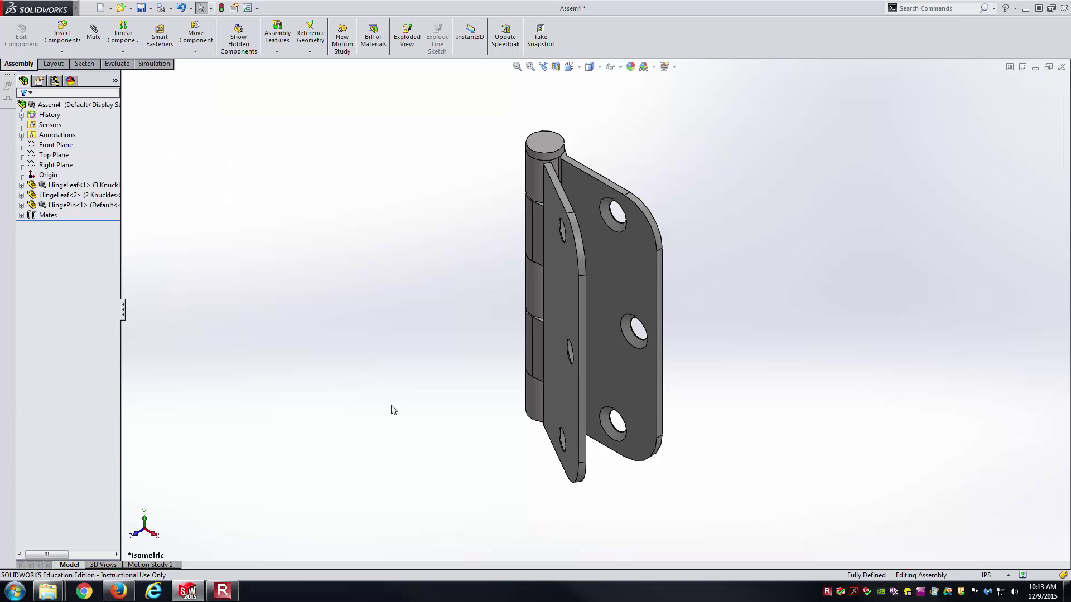
scroll(492, 340, "down", 1)
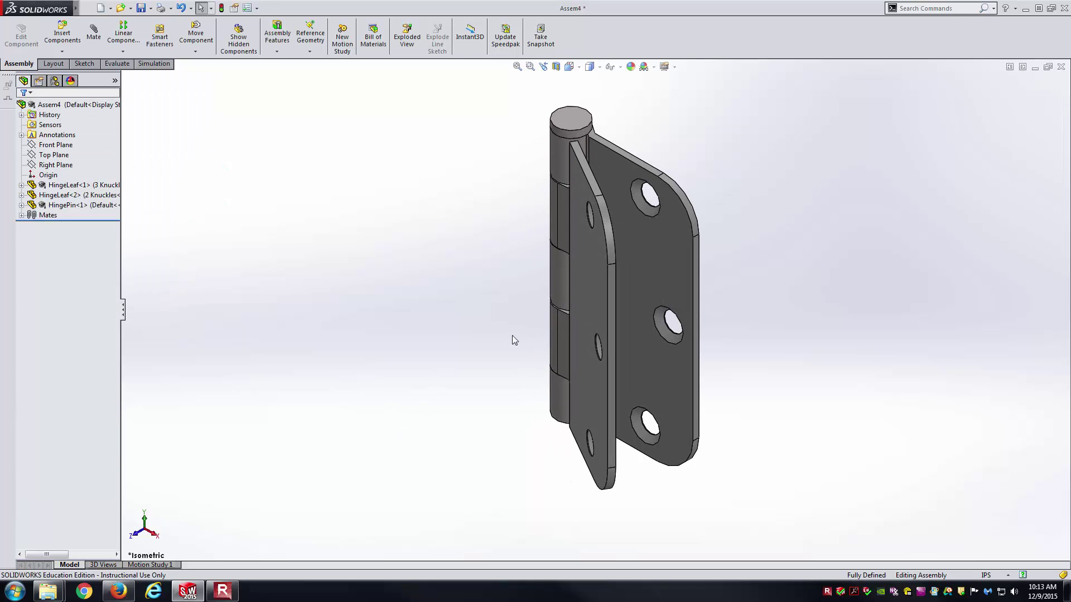
left_click_drag(569, 329, 667, 280)
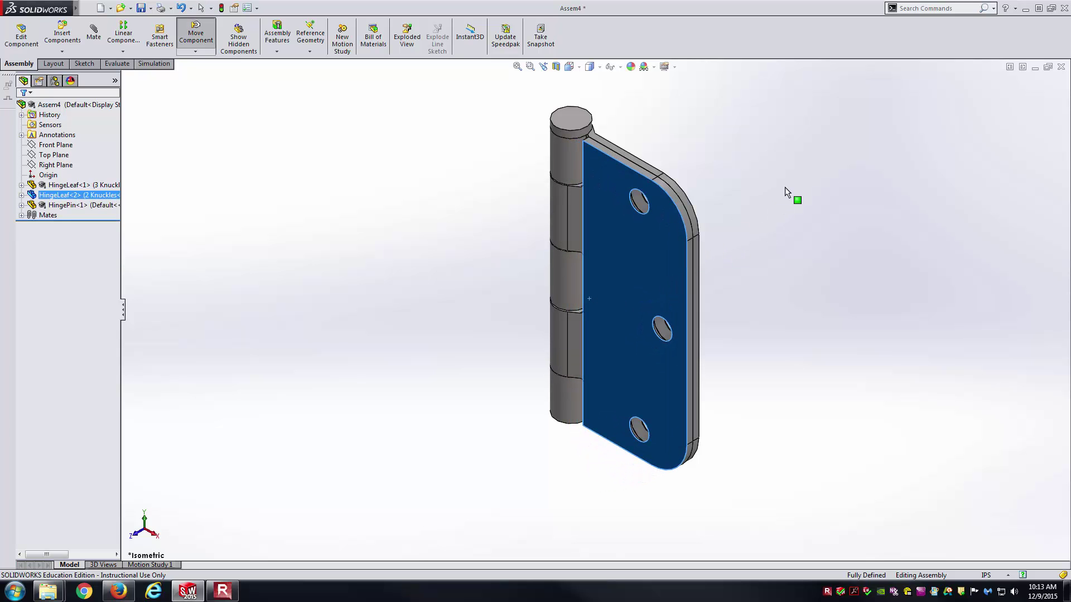
left_click_drag(785, 186, 494, 95)
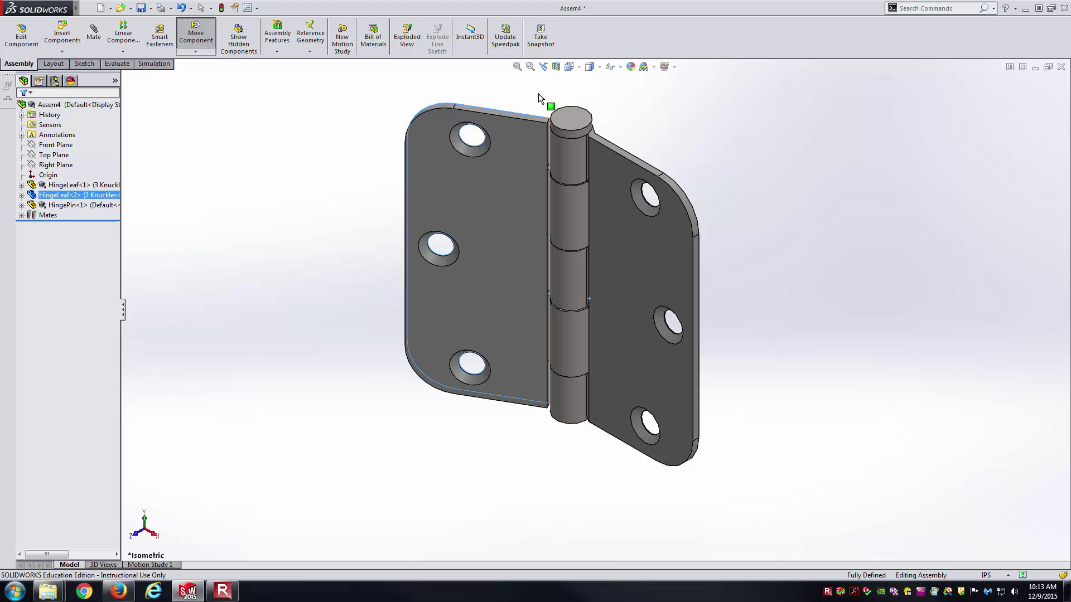
key("Escape")
- Measure the angle between the two leaf faces to confirm it reads 150.00deg
left_click(117, 63)
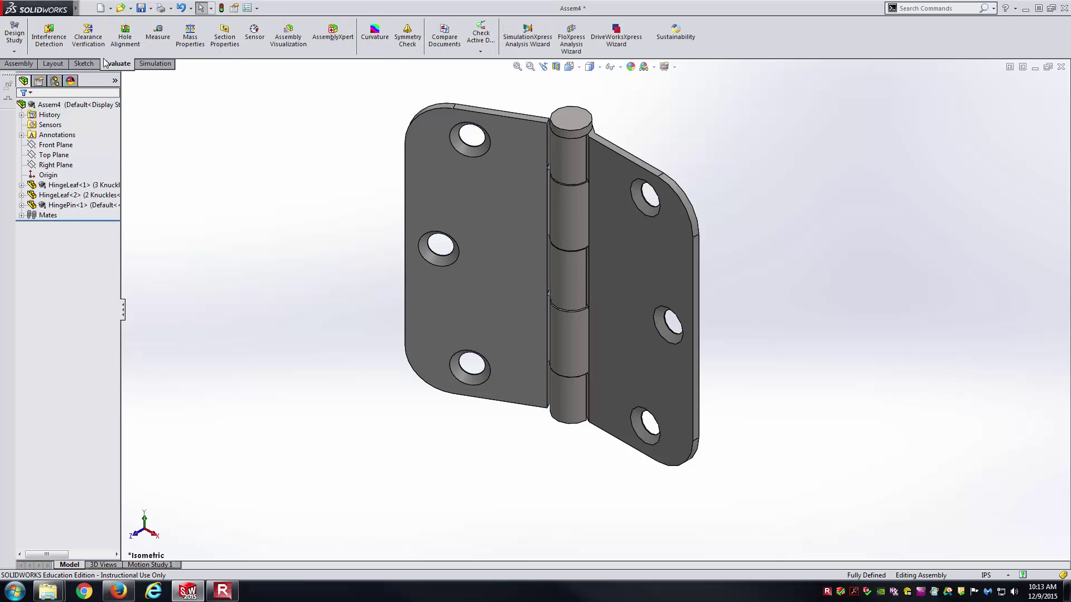
left_click(158, 34)
left_click(590, 228)
left_click(502, 329)
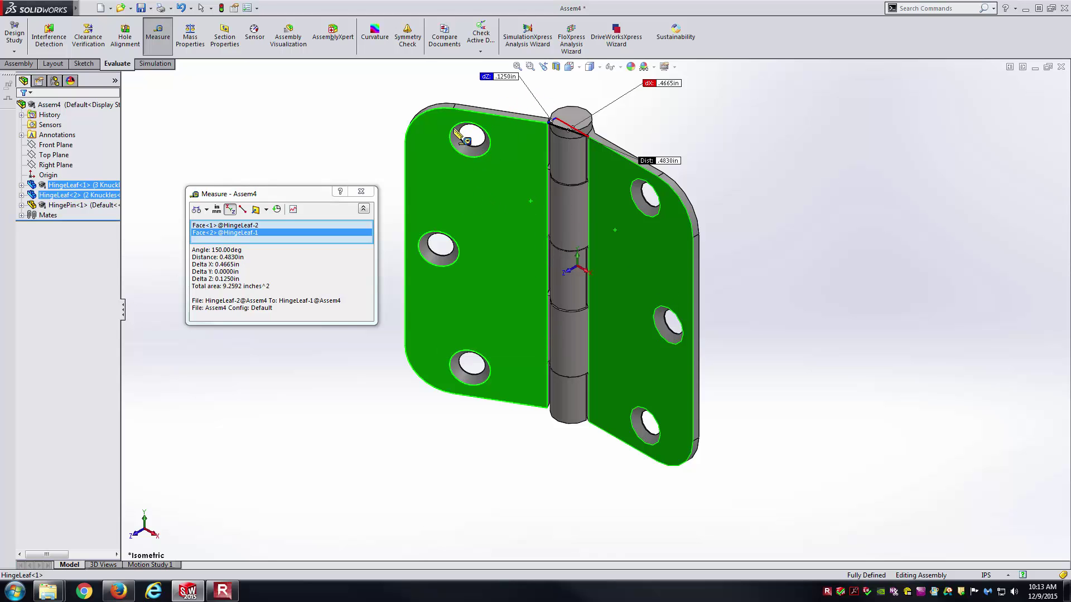
left_click(208, 248)
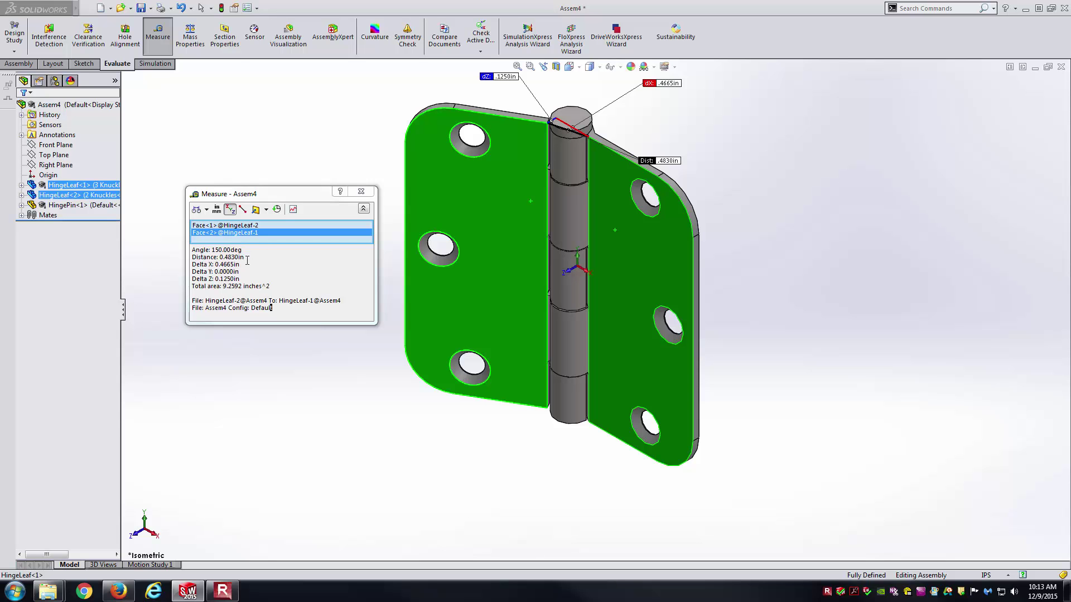
- Swing the left leaf around the pin again and clear the selection
left_click(361, 191)
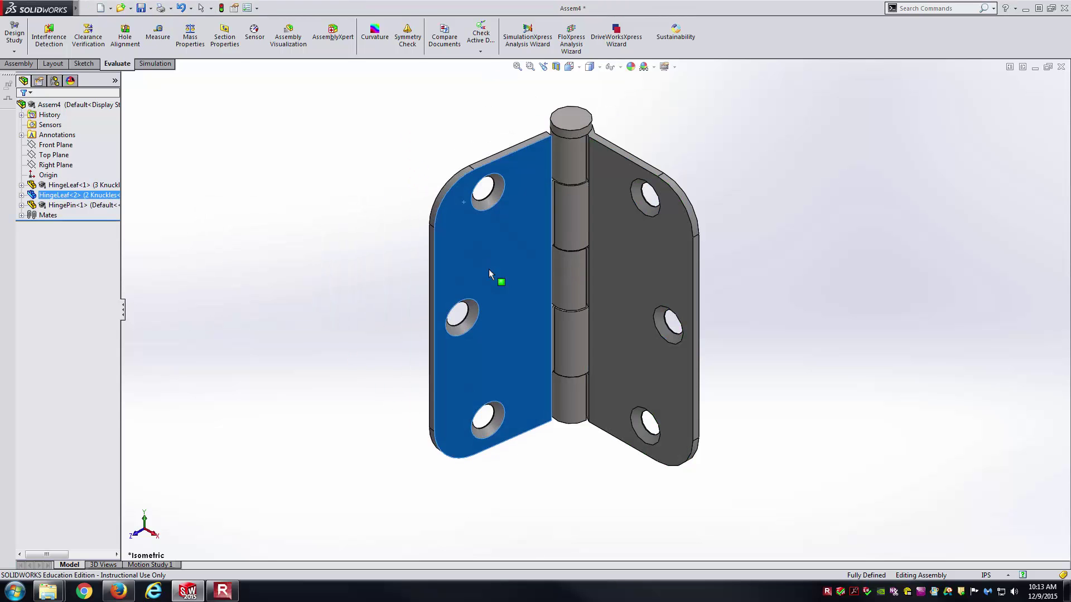
left_click_drag(488, 269, 481, 116)
left_click(304, 165)
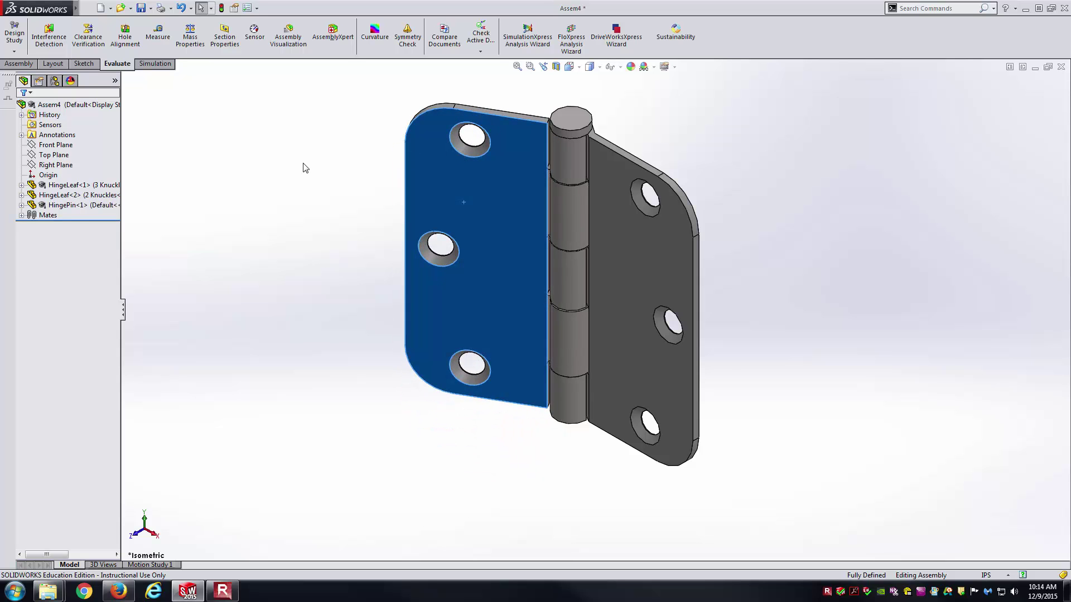